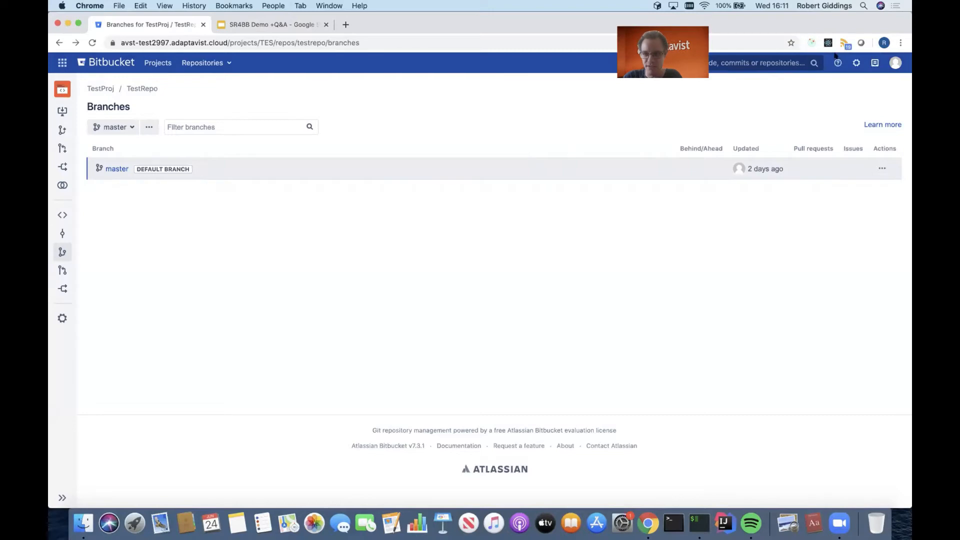
Open ScriptRunner's Script Event Handlers page in the Bitbucket administration.
{"action": "left_click", "coordinate": [855, 62]}
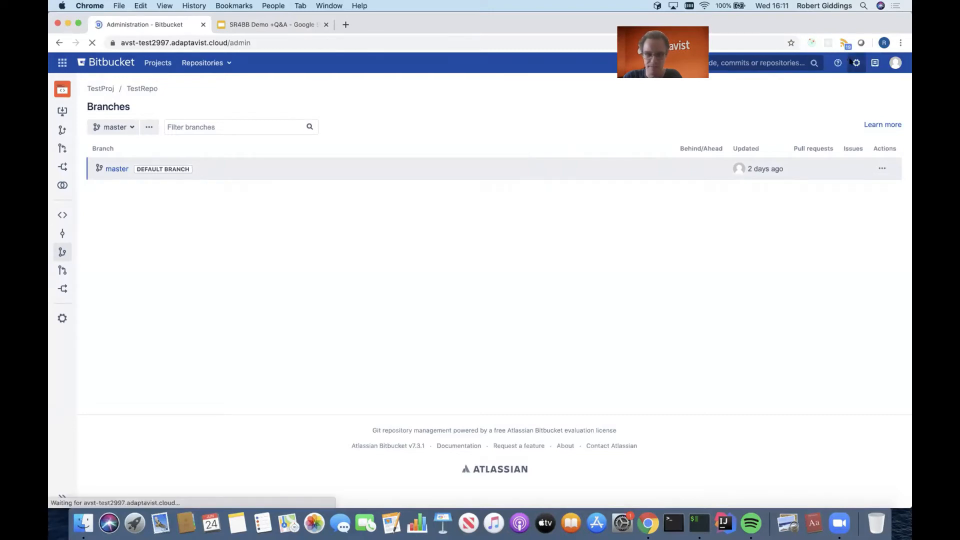
{"action": "scroll", "coordinate": [494, 248], "scroll_direction": "down", "scroll_amount": 10}
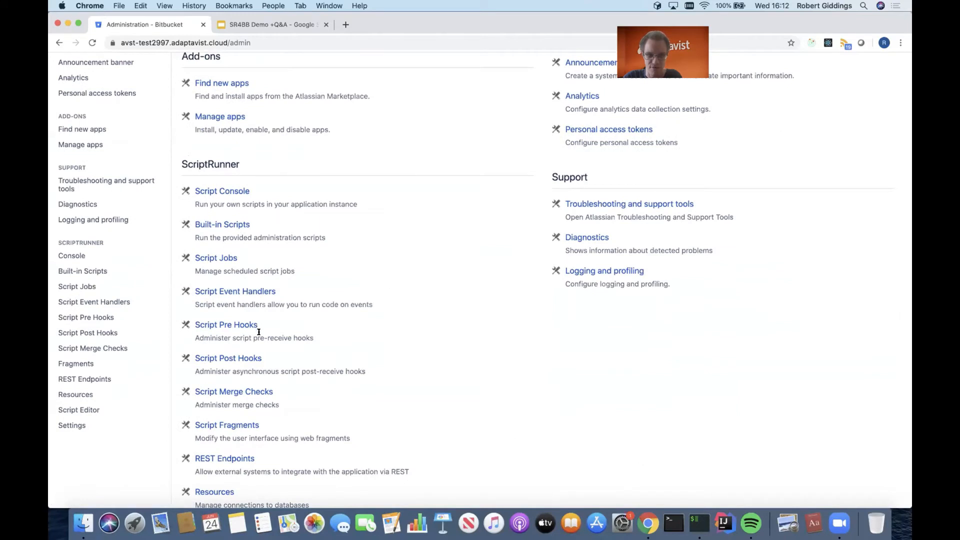
{"action": "scroll", "coordinate": [259, 332], "scroll_direction": "down", "scroll_amount": 1}
{"action": "left_click", "coordinate": [259, 262]}
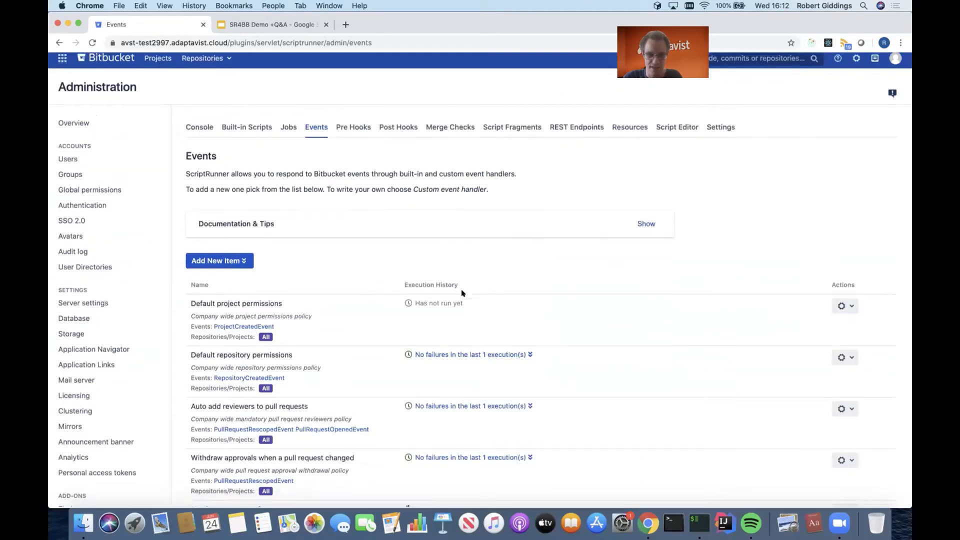
Review the configuration of the Default project permissions event handler, including its users and groups, and leave it without saving.
{"action": "scroll", "coordinate": [462, 300], "scroll_direction": "down", "scroll_amount": 5}
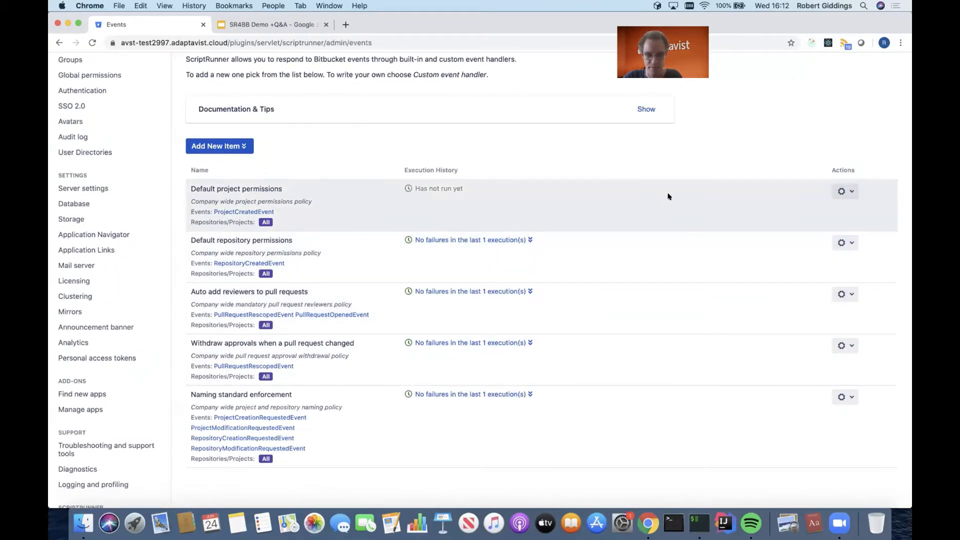
{"action": "left_click", "coordinate": [847, 191]}
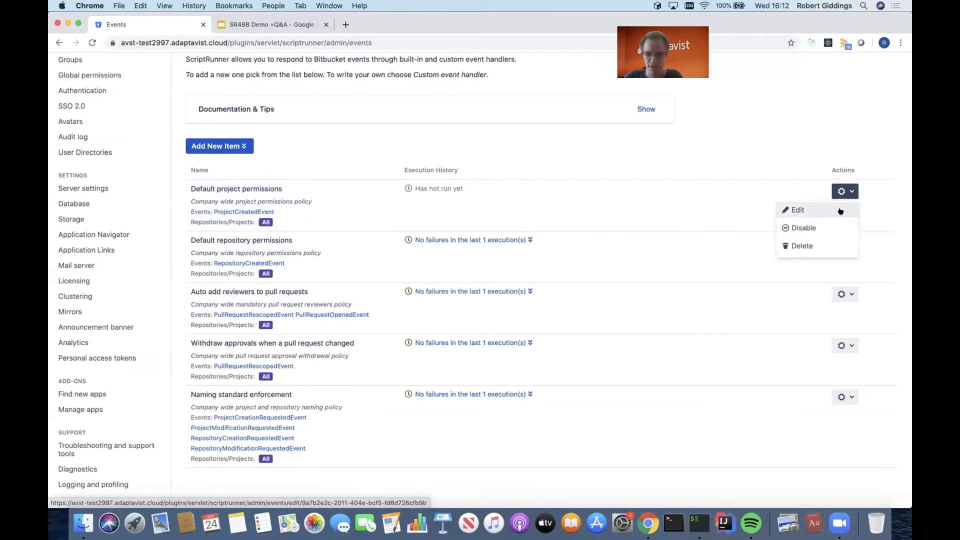
{"action": "left_click", "coordinate": [843, 211]}
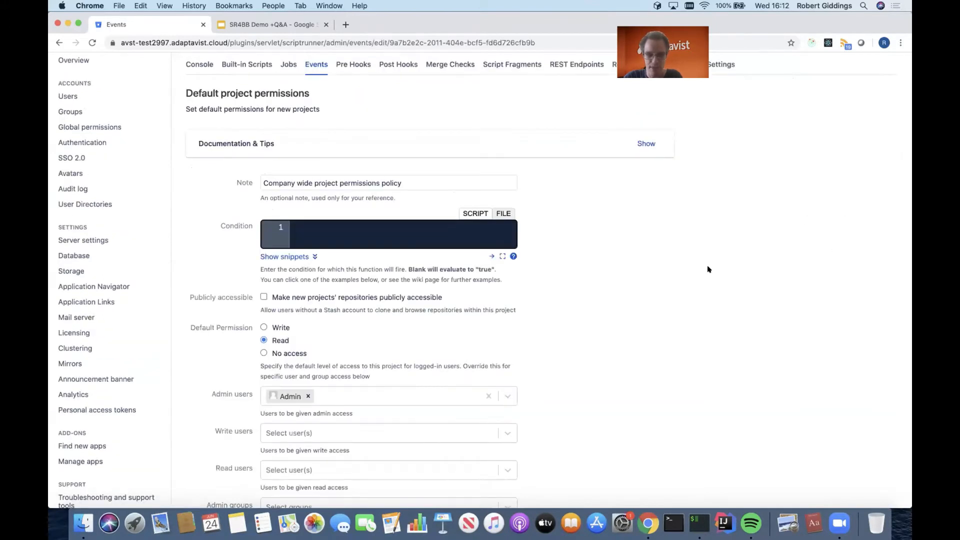
{"action": "scroll", "coordinate": [707, 269], "scroll_direction": "down", "scroll_amount": 5}
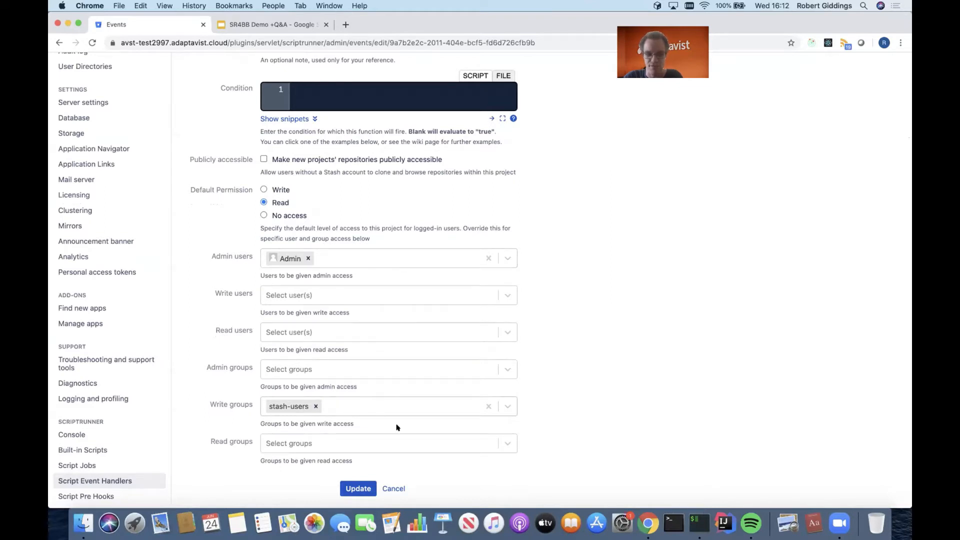
{"action": "left_click", "coordinate": [394, 488]}
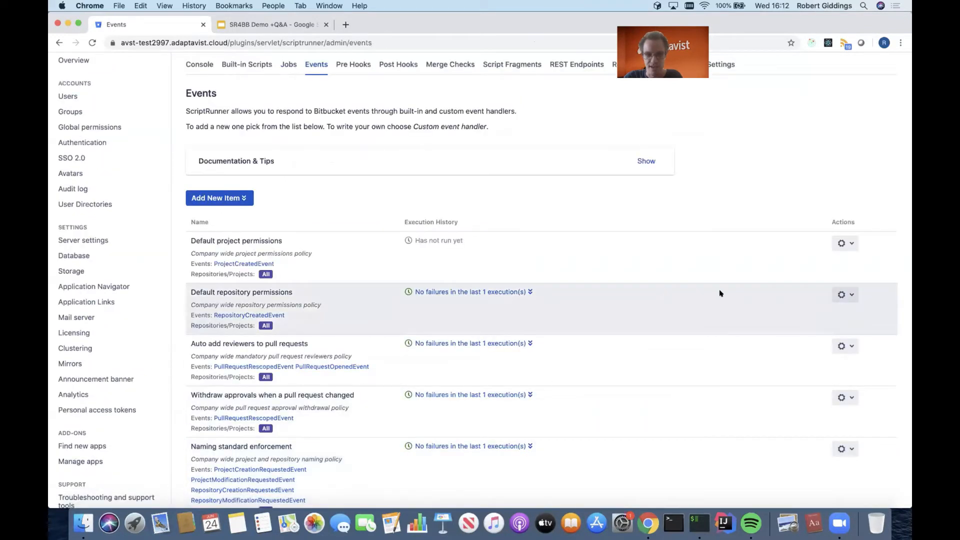
Review the configuration of the Default repository permissions event handler and leave it without saving.
{"action": "left_click", "coordinate": [842, 294]}
{"action": "left_click", "coordinate": [840, 310]}
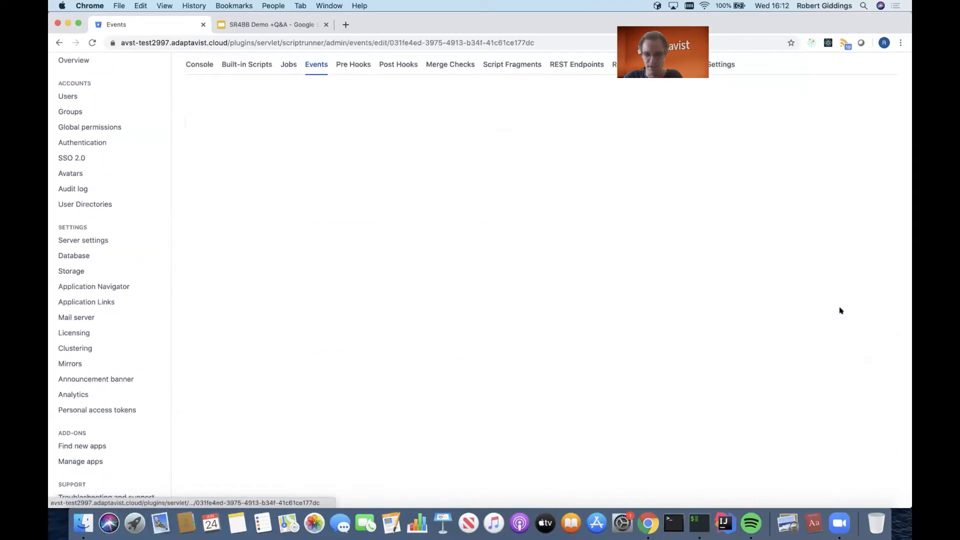
{"action": "scroll", "coordinate": [720, 296], "scroll_direction": "down", "scroll_amount": 5}
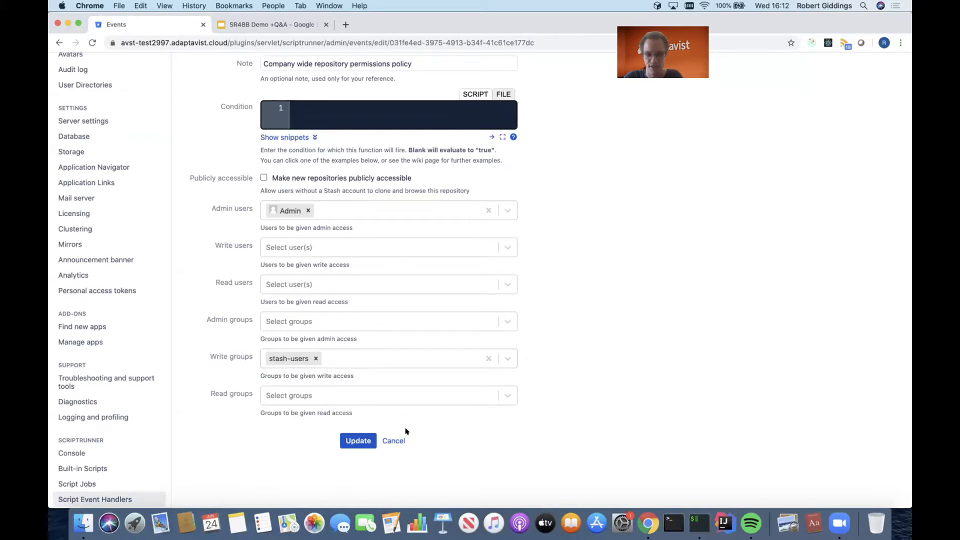
{"action": "left_click", "coordinate": [393, 441]}
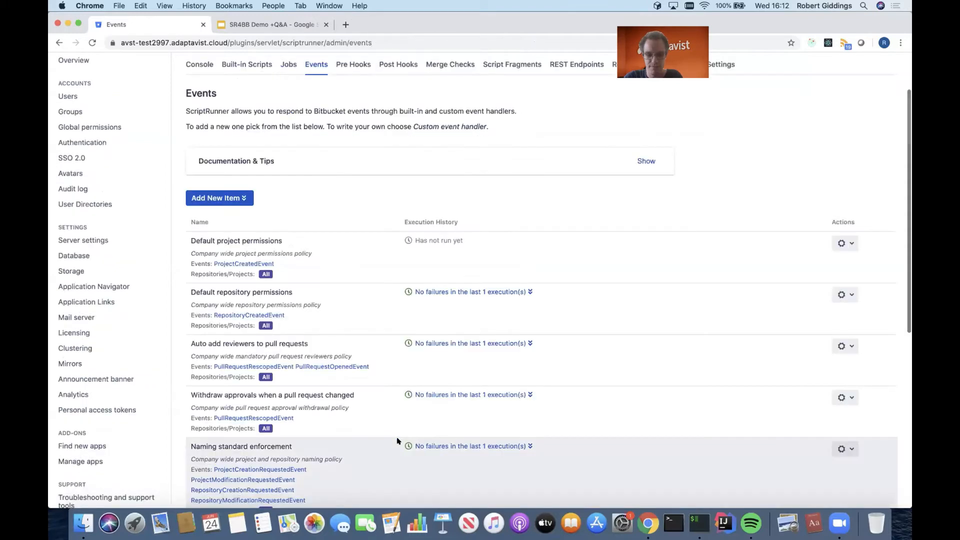
Examine the Auto add reviewers to pull requests handler's repositories, condition and mandatory reviewers, and leave it without saving.
{"action": "scroll", "coordinate": [647, 420], "scroll_direction": "down", "scroll_amount": 3}
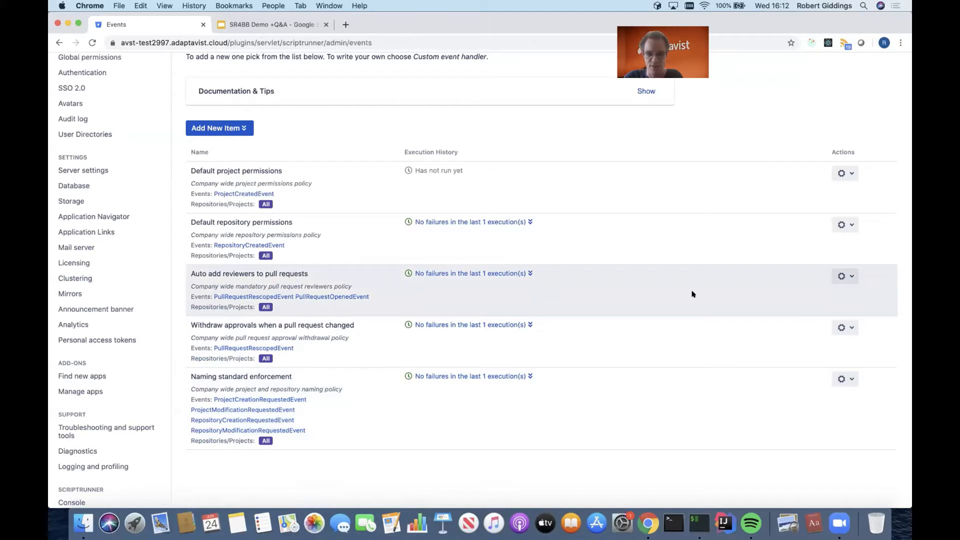
{"action": "left_click", "coordinate": [839, 278]}
{"action": "left_click", "coordinate": [840, 294]}
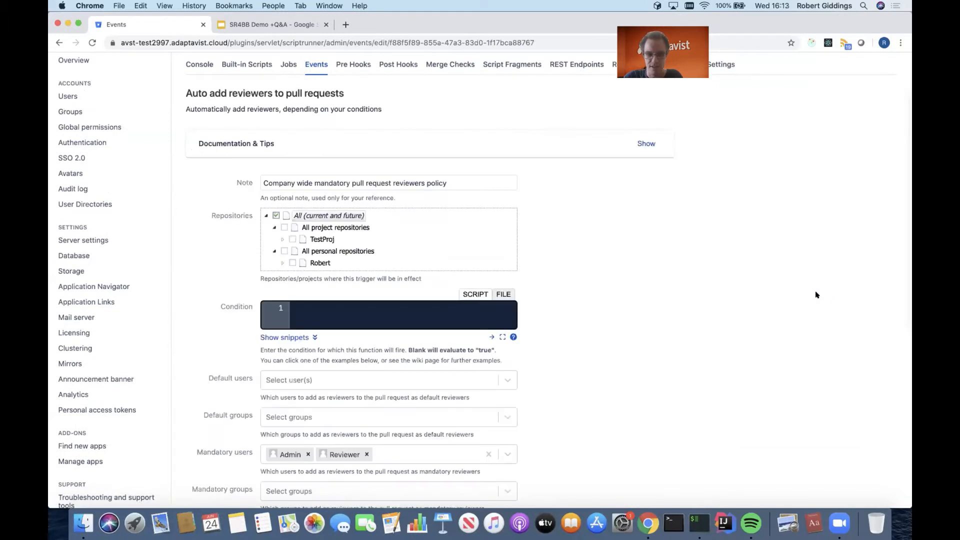
{"action": "scroll", "coordinate": [815, 293], "scroll_direction": "down", "scroll_amount": 2}
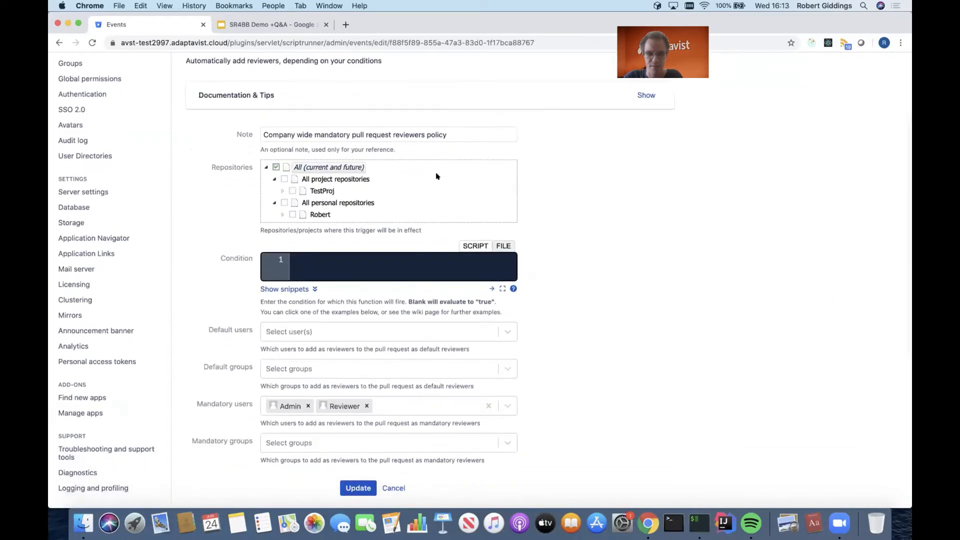
{"action": "scroll", "coordinate": [414, 168], "scroll_direction": "up", "scroll_amount": 1}
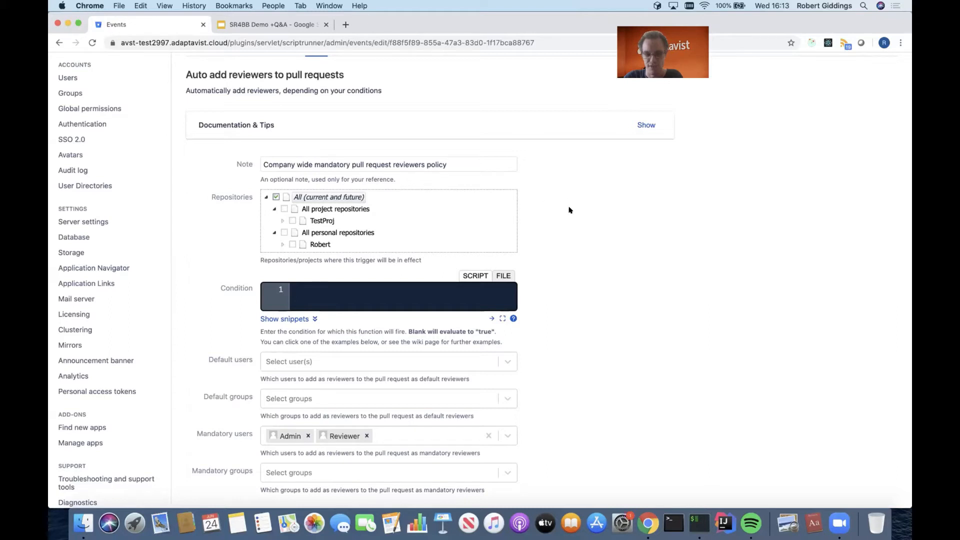
{"action": "scroll", "coordinate": [571, 220], "scroll_direction": "down", "scroll_amount": 2}
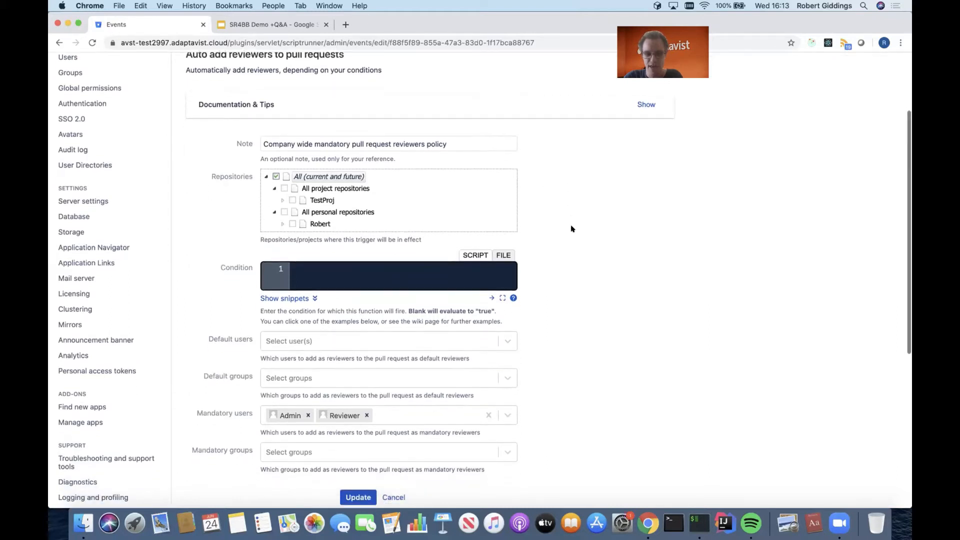
{"action": "scroll", "coordinate": [571, 229], "scroll_direction": "down", "scroll_amount": 3}
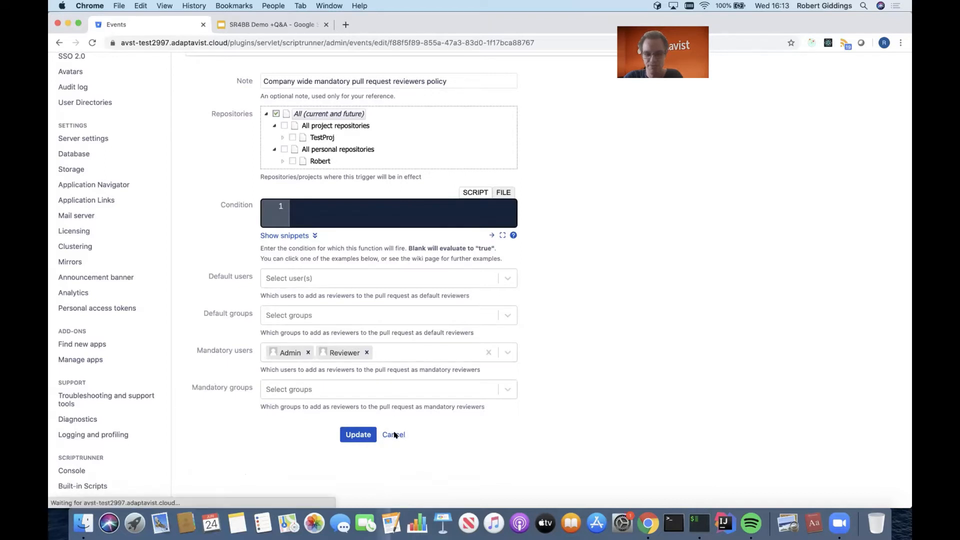
{"action": "left_click", "coordinate": [393, 435]}
Open the configuration of the Withdraw approvals when a pull request changed event handler.
{"action": "scroll", "coordinate": [563, 415], "scroll_direction": "down", "scroll_amount": 3}
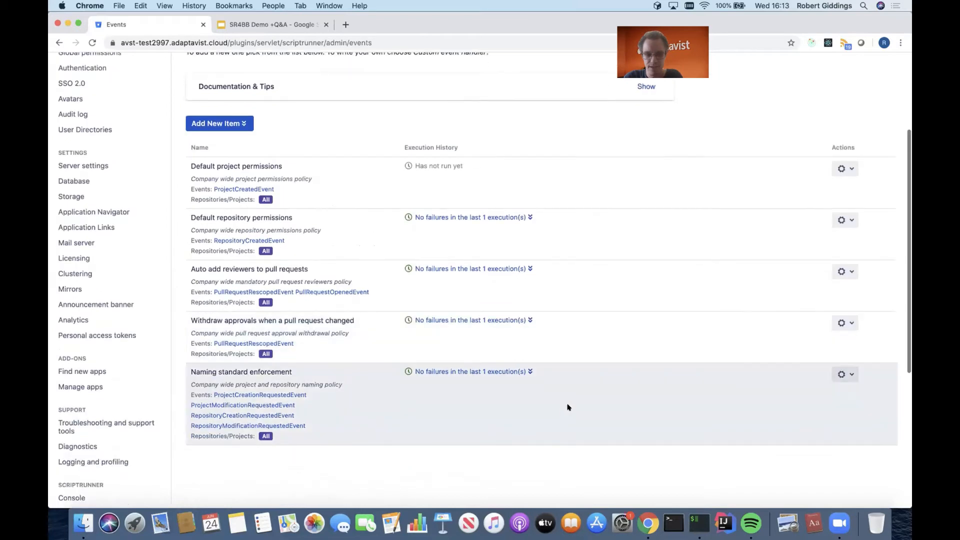
{"action": "left_click", "coordinate": [844, 321]}
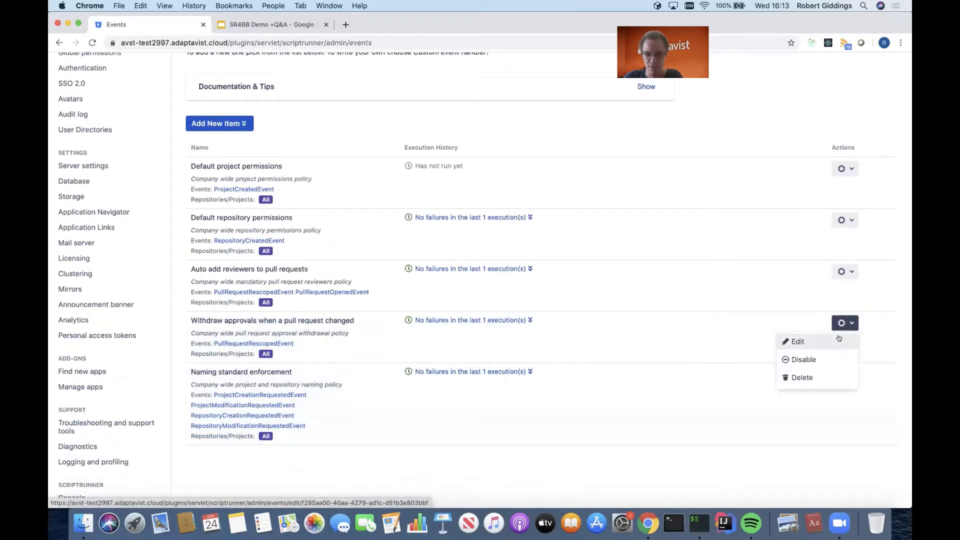
{"action": "left_click", "coordinate": [841, 338]}
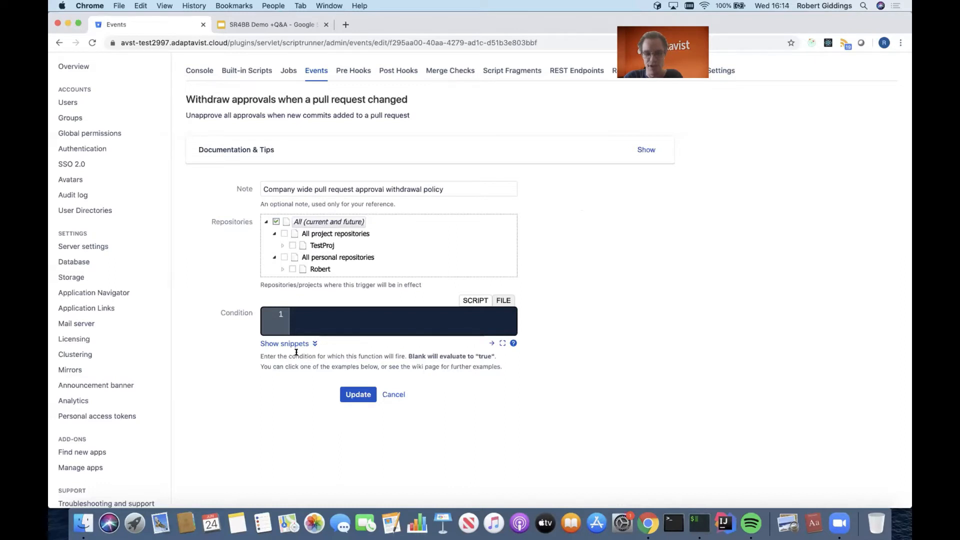
Show the condition snippets, try the condition pathsMatch('glob:**.cpp'), clear it and leave the handler without saving.
{"action": "left_click", "coordinate": [312, 345]}
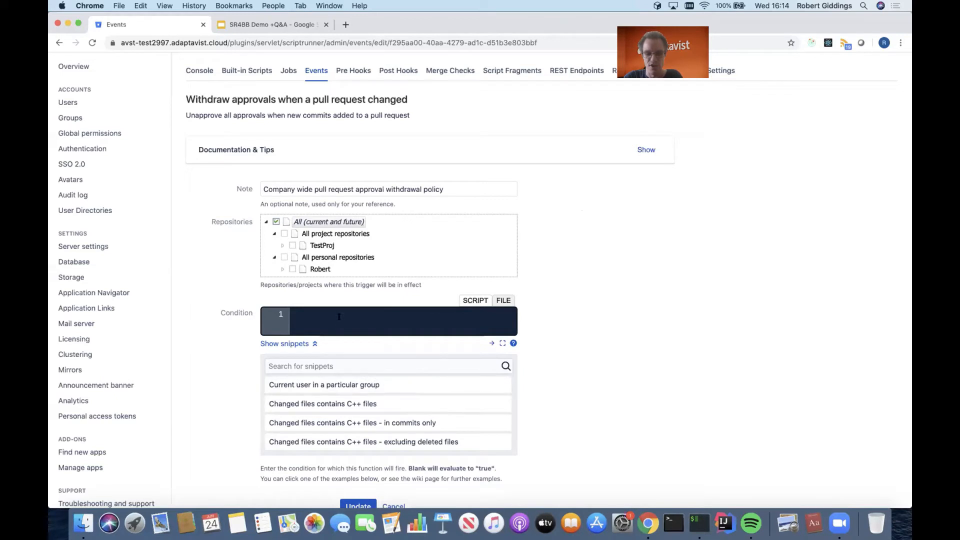
{"action": "type", "text": "pathsMatch('glob:**.cpp')"}
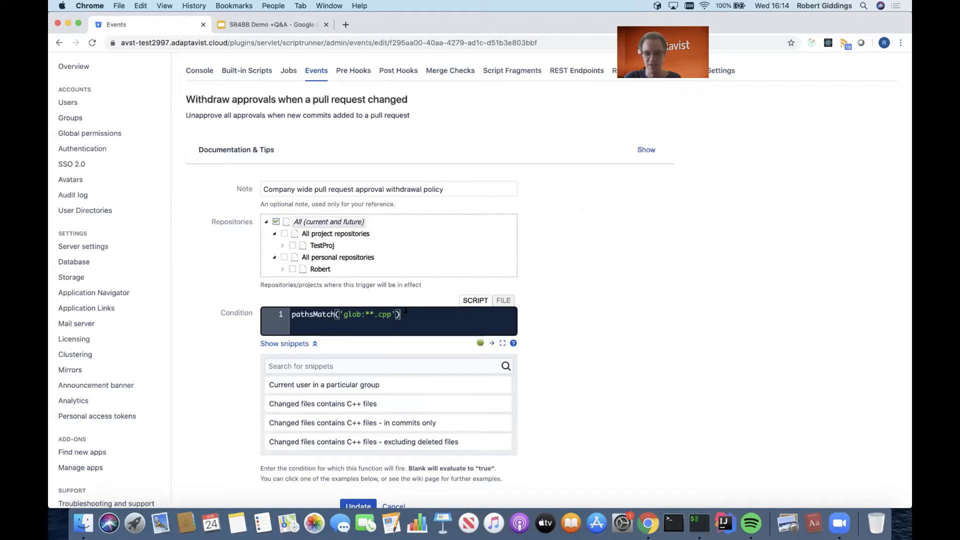
{"action": "left_click_drag", "start_coordinate": [405, 312], "coordinate": [291, 314]}
{"action": "key", "text": "BackSpace"}
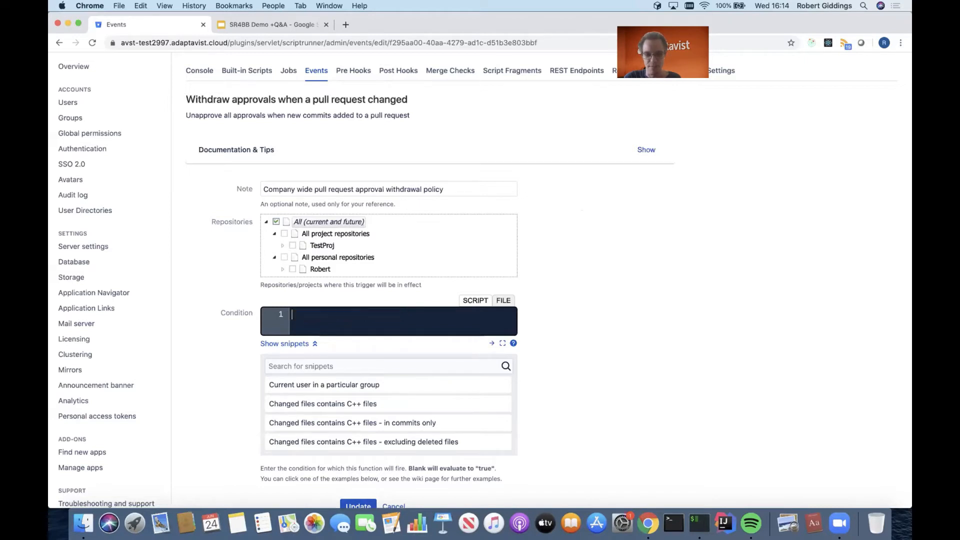
{"action": "left_click", "coordinate": [304, 343]}
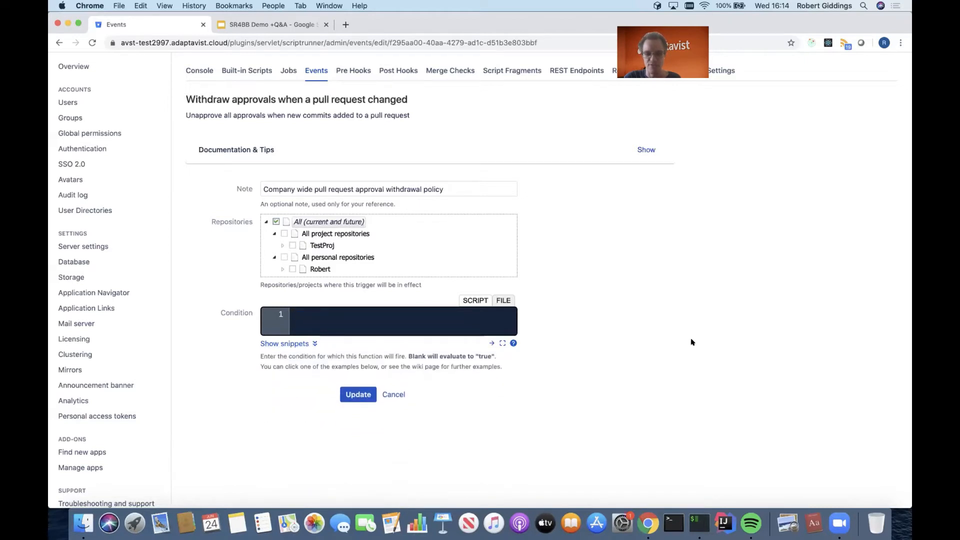
{"action": "scroll", "coordinate": [691, 342], "scroll_direction": "down", "scroll_amount": 1}
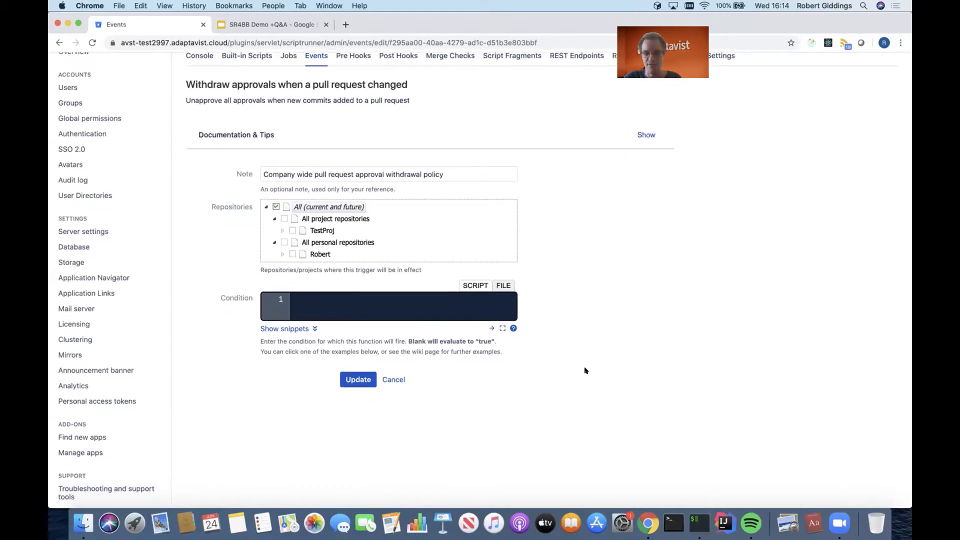
{"action": "left_click", "coordinate": [395, 379]}
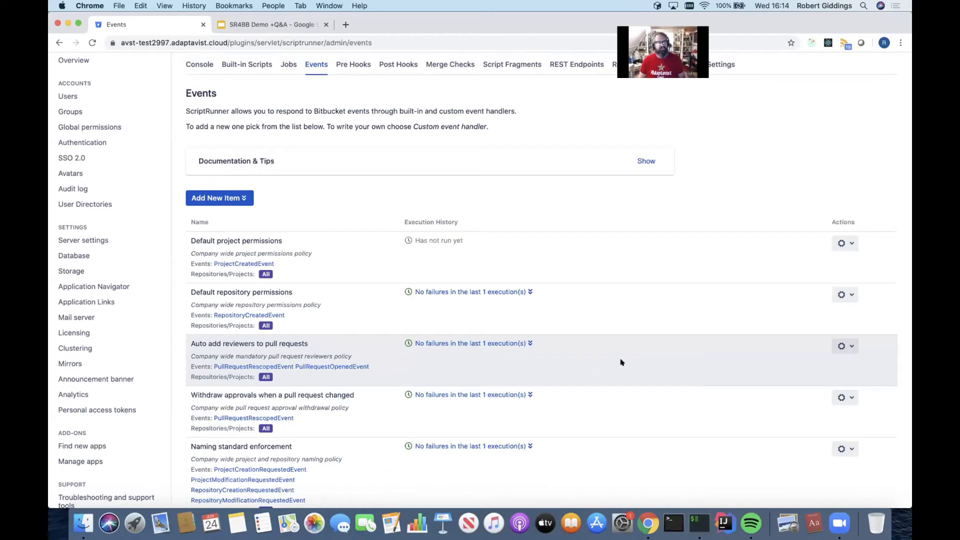
Examine the available event handler types and the blank Custom event handler form, and leave without adding one.
{"action": "scroll", "coordinate": [635, 383], "scroll_direction": "down", "scroll_amount": 2}
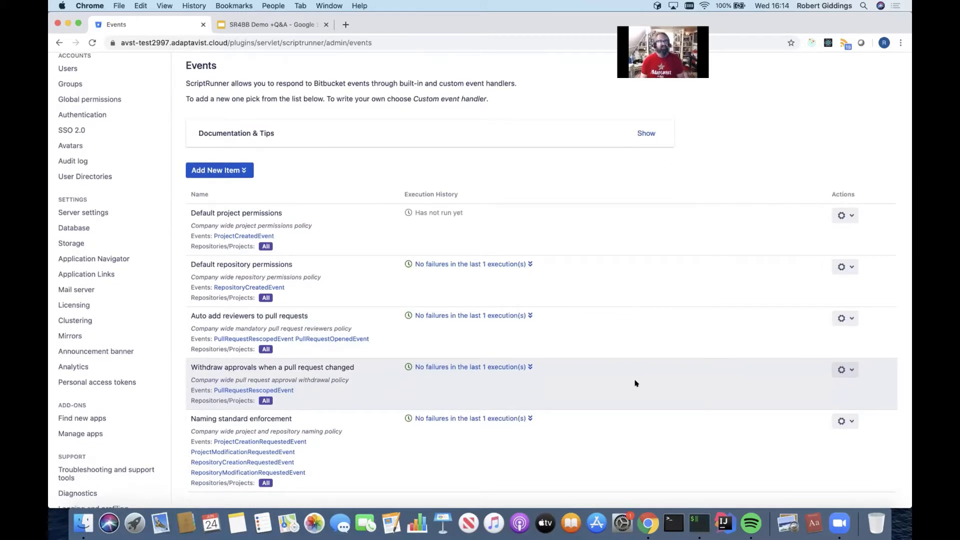
{"action": "scroll", "coordinate": [635, 383], "scroll_direction": "down", "scroll_amount": 1}
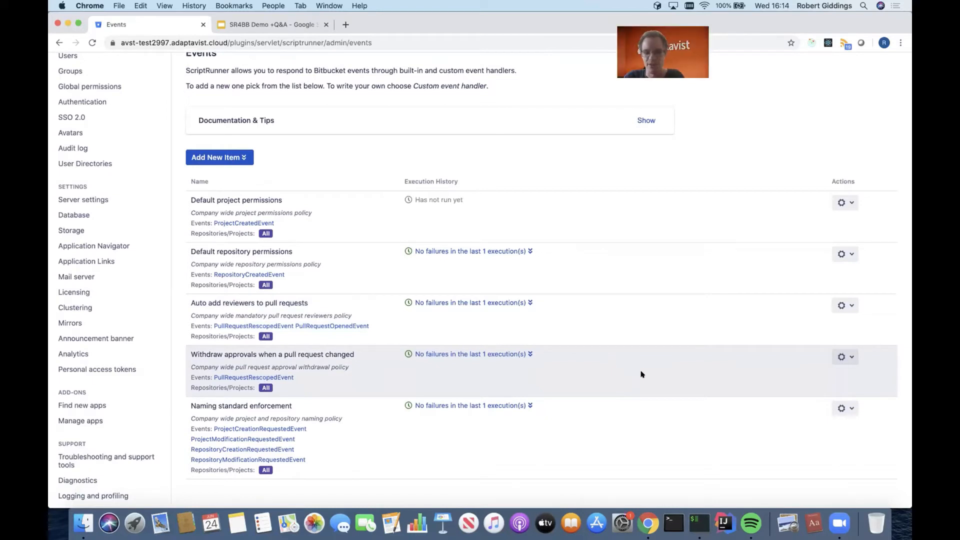
{"action": "left_click", "coordinate": [243, 158]}
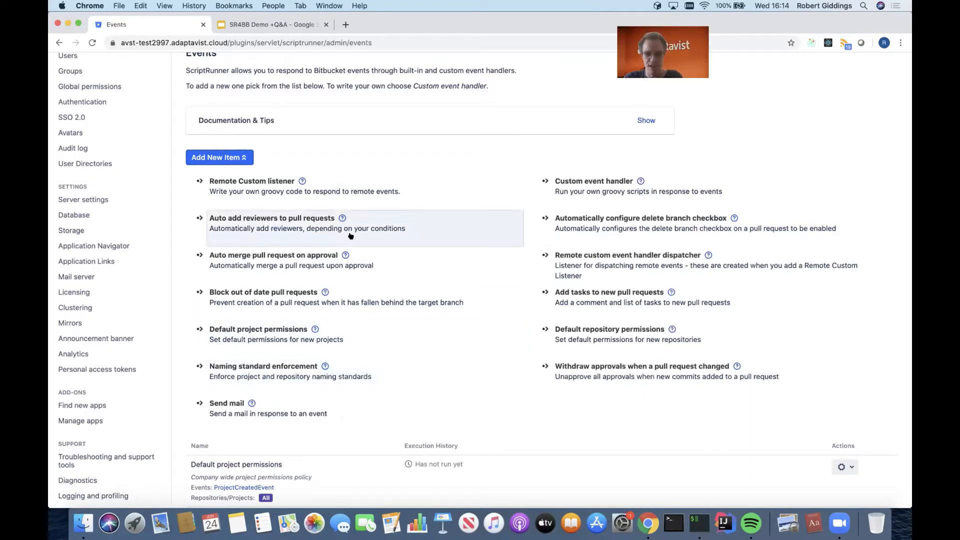
{"action": "left_click", "coordinate": [590, 188]}
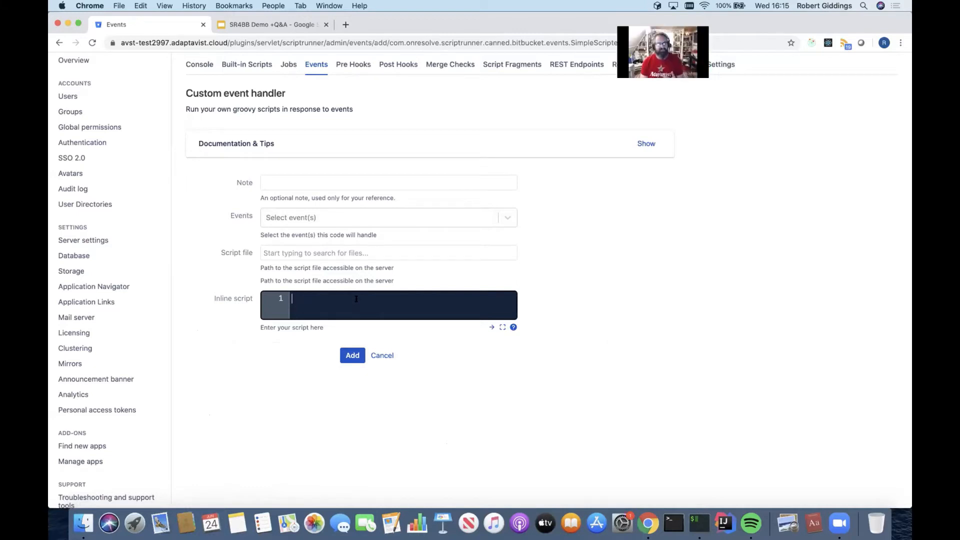
{"action": "scroll", "coordinate": [356, 299], "scroll_direction": "up", "scroll_amount": 1}
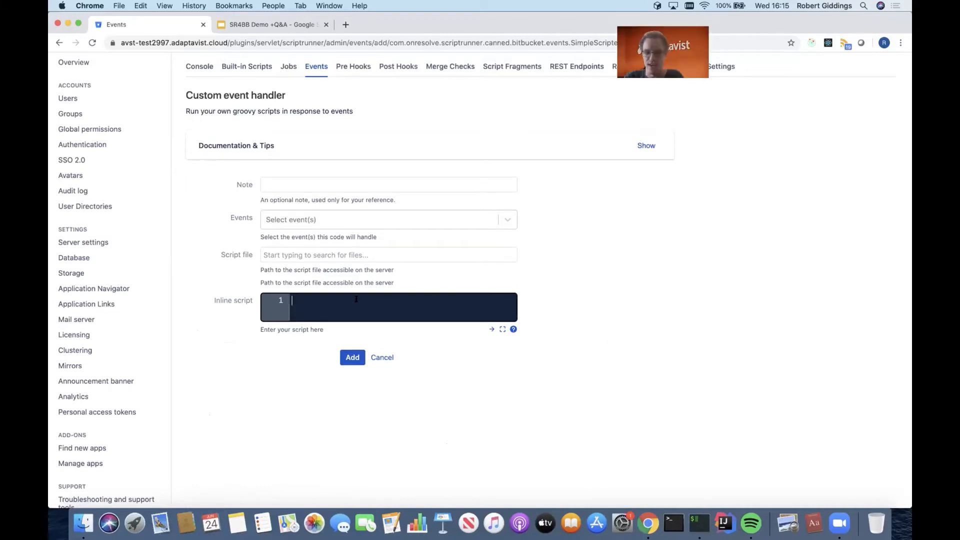
{"action": "left_click", "coordinate": [356, 299]}
{"action": "left_click", "coordinate": [382, 357]}
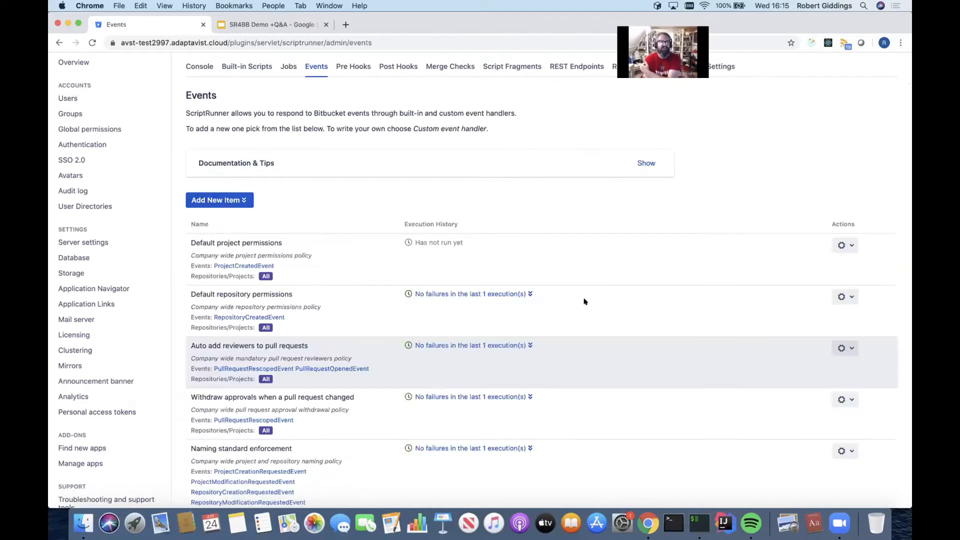
{"action": "scroll", "coordinate": [668, 294], "scroll_direction": "down", "scroll_amount": 1}
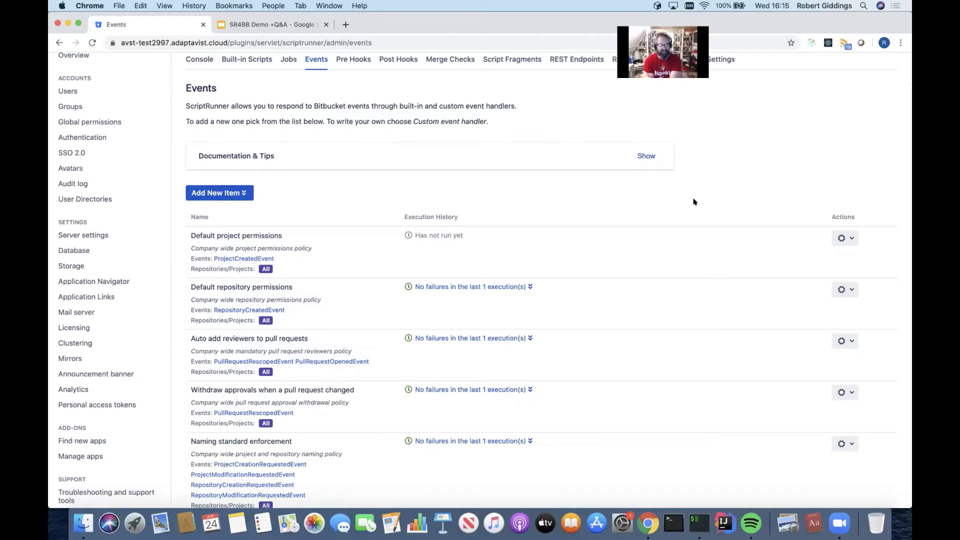
{"action": "scroll", "coordinate": [690, 275], "scroll_direction": "down", "scroll_amount": 1}
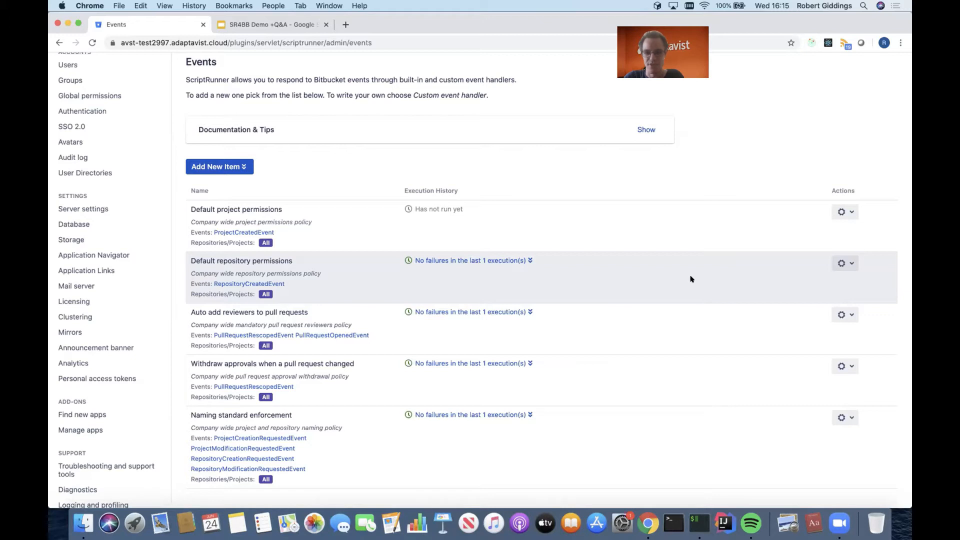
Examine the Naming standard enforcement event handler's project and repository naming patterns, and leave it without saving.
{"action": "scroll", "coordinate": [691, 278], "scroll_direction": "down", "scroll_amount": 2}
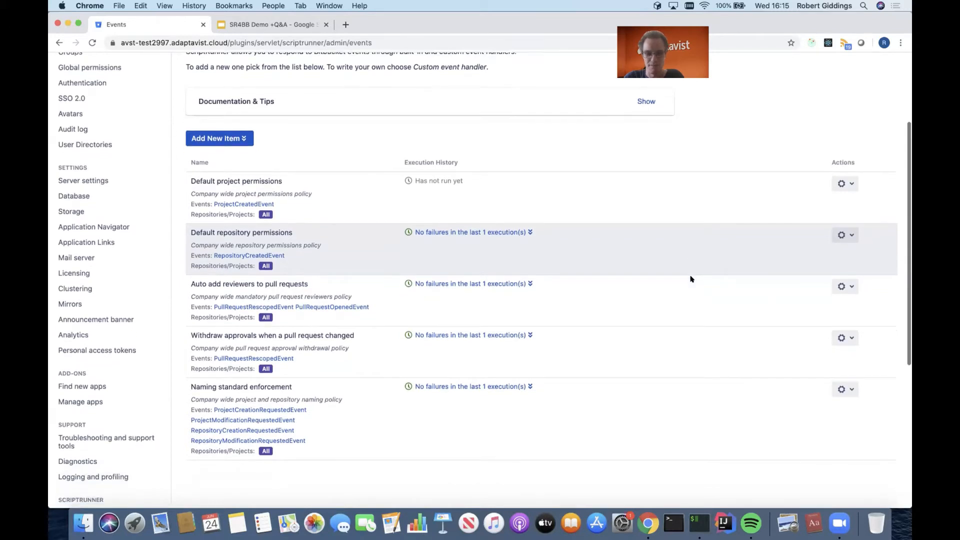
{"action": "scroll", "coordinate": [690, 279], "scroll_direction": "down", "scroll_amount": 1}
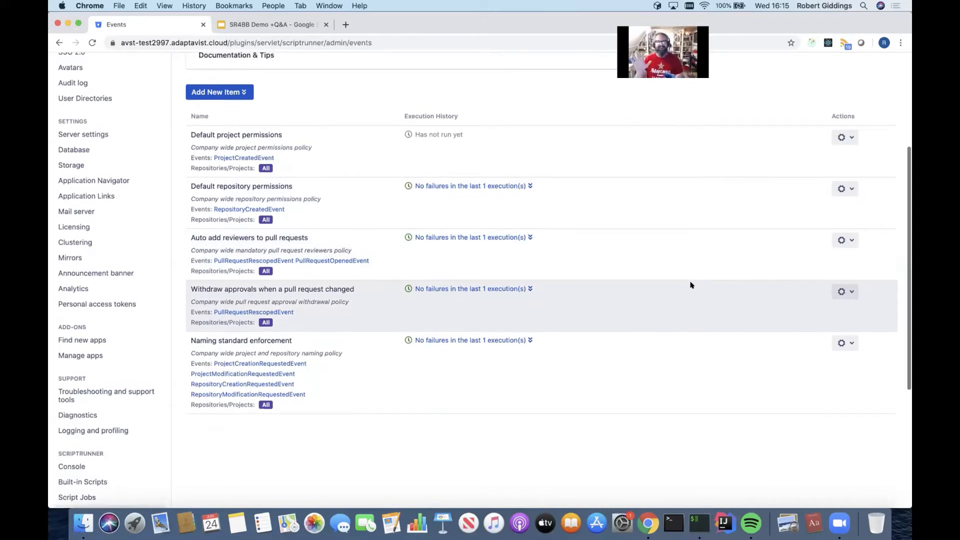
{"action": "scroll", "coordinate": [690, 284], "scroll_direction": "up", "scroll_amount": 1}
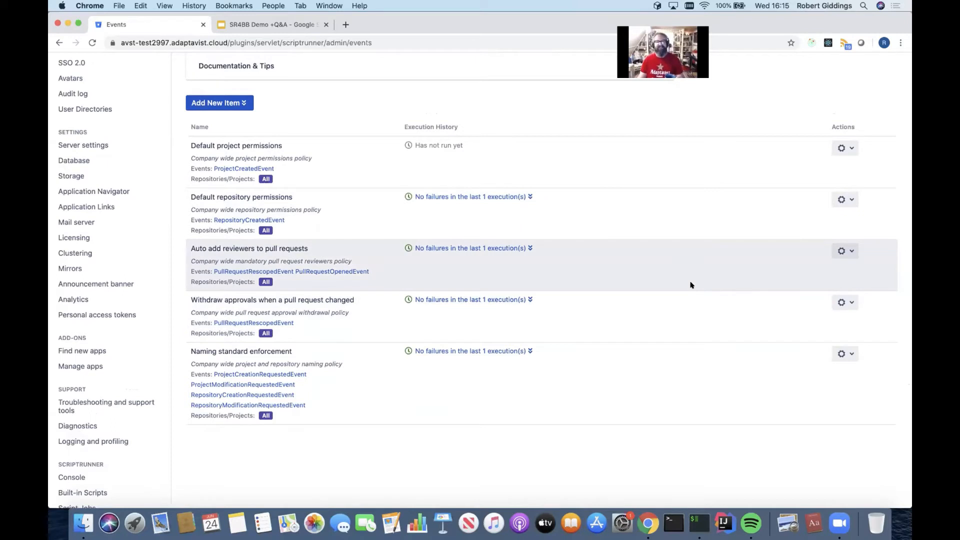
{"action": "scroll", "coordinate": [690, 285], "scroll_direction": "up", "scroll_amount": 1}
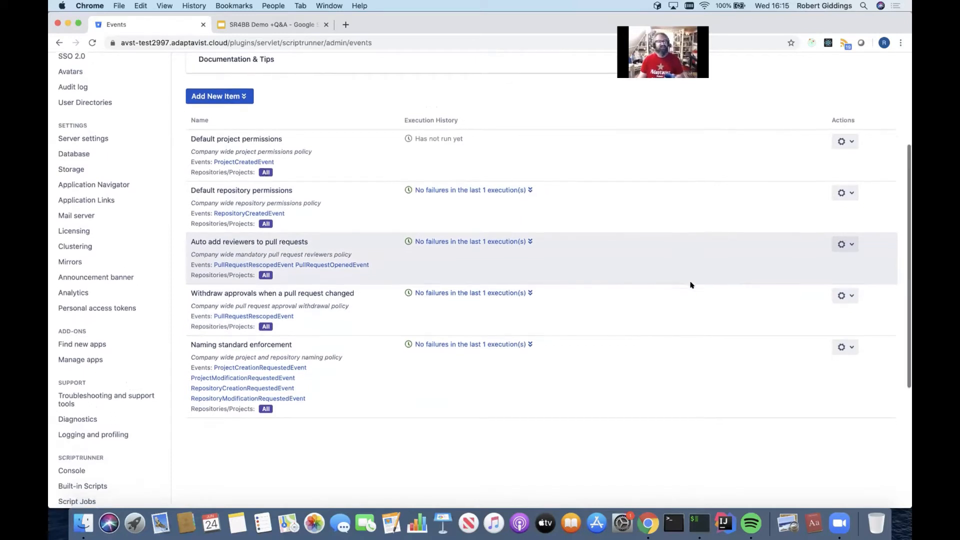
{"action": "scroll", "coordinate": [690, 285], "scroll_direction": "down", "scroll_amount": 1}
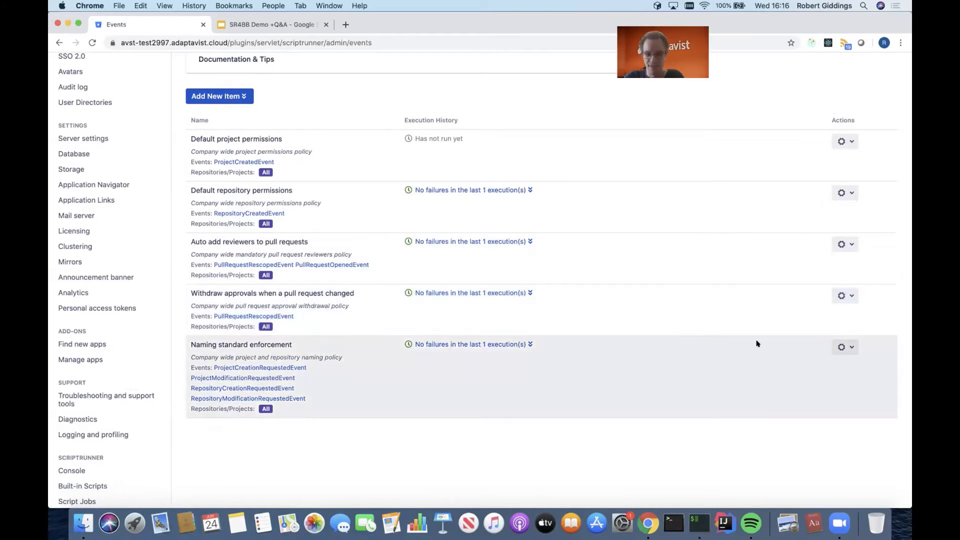
{"action": "left_click", "coordinate": [845, 347]}
{"action": "left_click", "coordinate": [844, 361]}
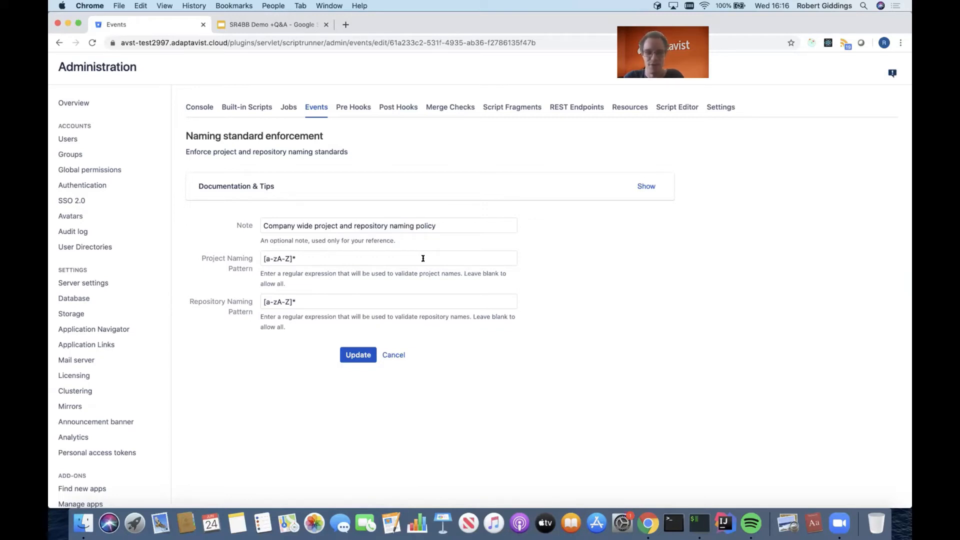
{"action": "left_click", "coordinate": [399, 355]}
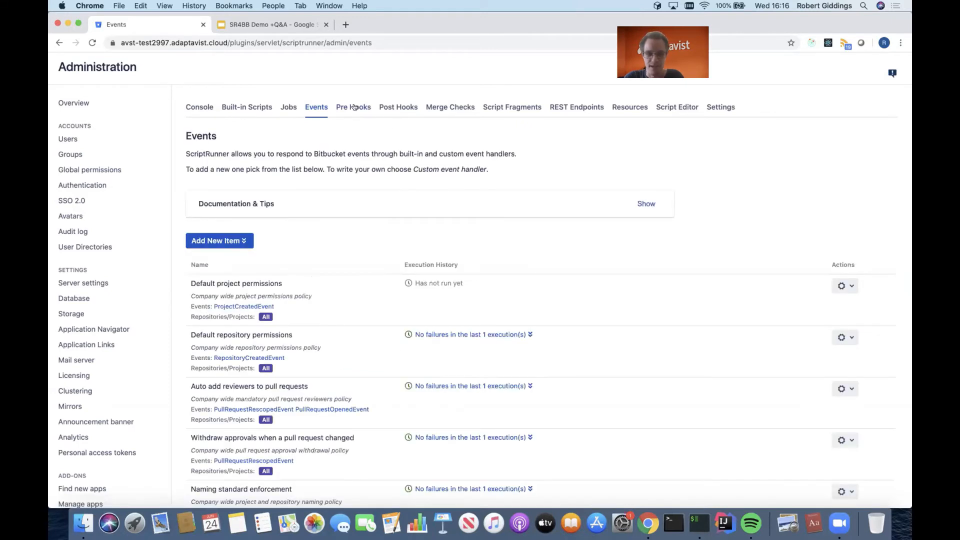
Examine the Enforce trusted commit authors pre hook's repositories, policy and commit options, and leave it without saving.
{"action": "left_click", "coordinate": [354, 107]}
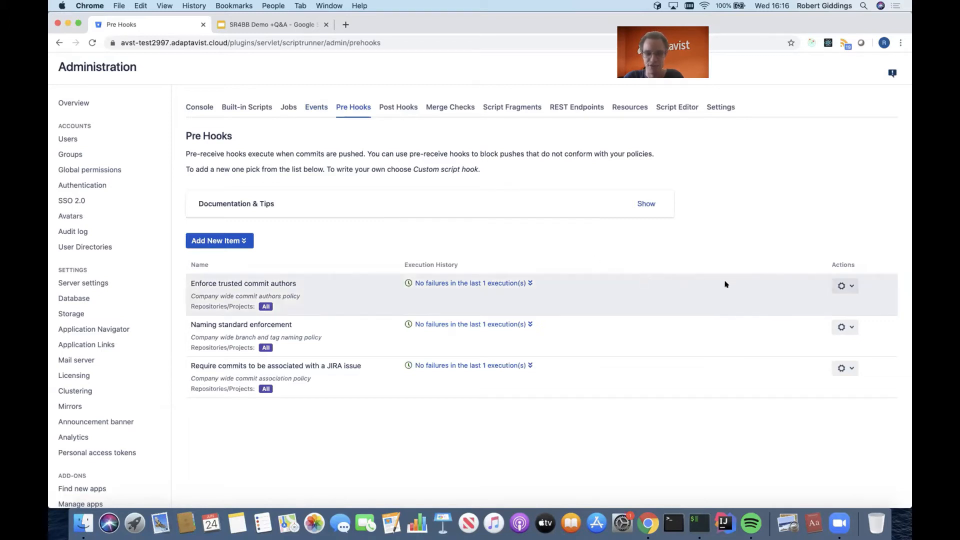
{"action": "left_click", "coordinate": [846, 286]}
{"action": "left_click", "coordinate": [843, 301]}
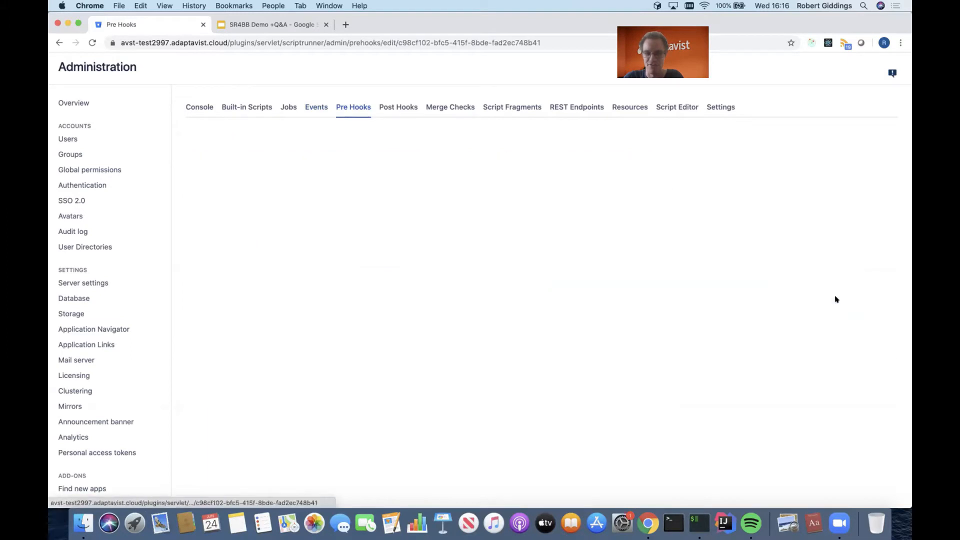
{"action": "scroll", "coordinate": [596, 287], "scroll_direction": "down", "scroll_amount": 1}
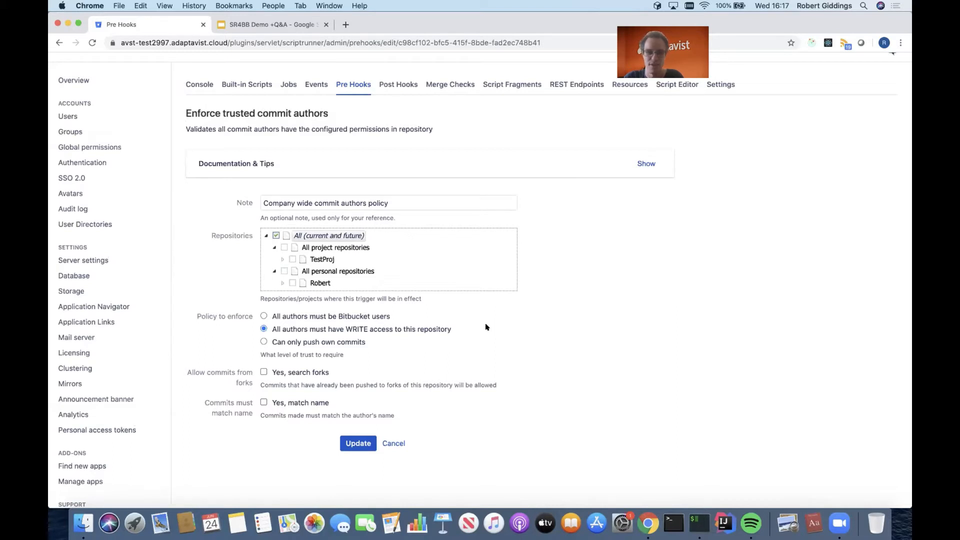
{"action": "scroll", "coordinate": [485, 327], "scroll_direction": "up", "scroll_amount": 1}
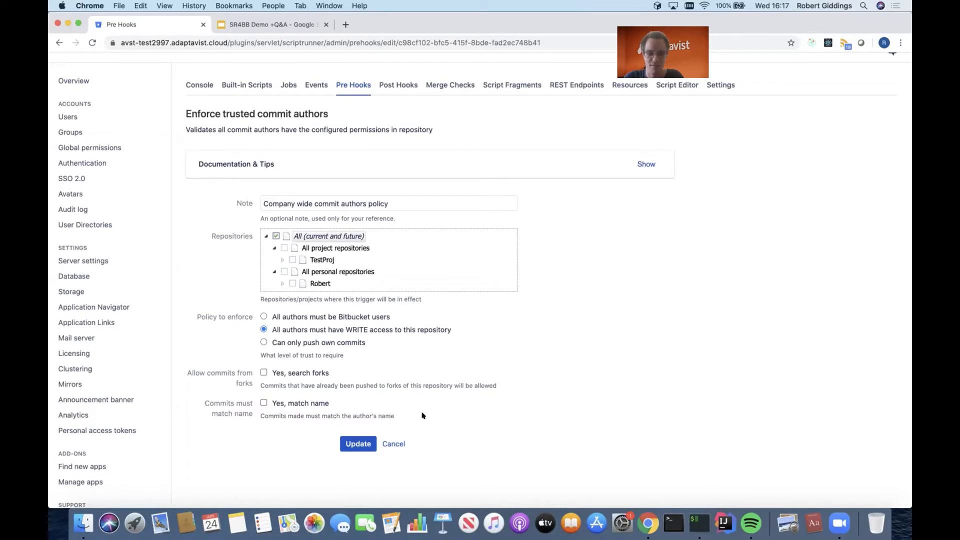
{"action": "left_click", "coordinate": [399, 444]}
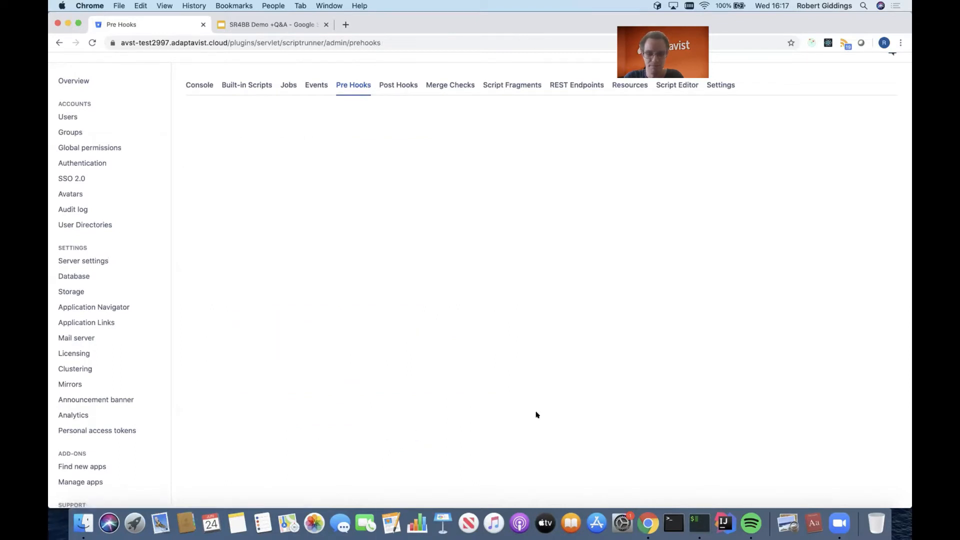
Examine the Naming standard enforcement pre hook, highlighting its feature branch pattern and viewing the tag pattern and message, and leave it without saving.
{"action": "scroll", "coordinate": [559, 351], "scroll_direction": "down", "scroll_amount": 1}
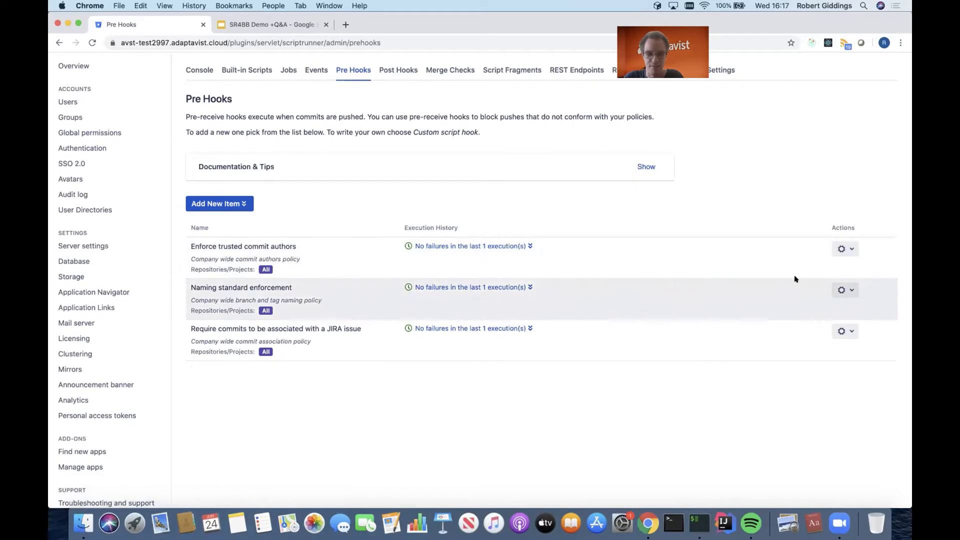
{"action": "left_click", "coordinate": [836, 287]}
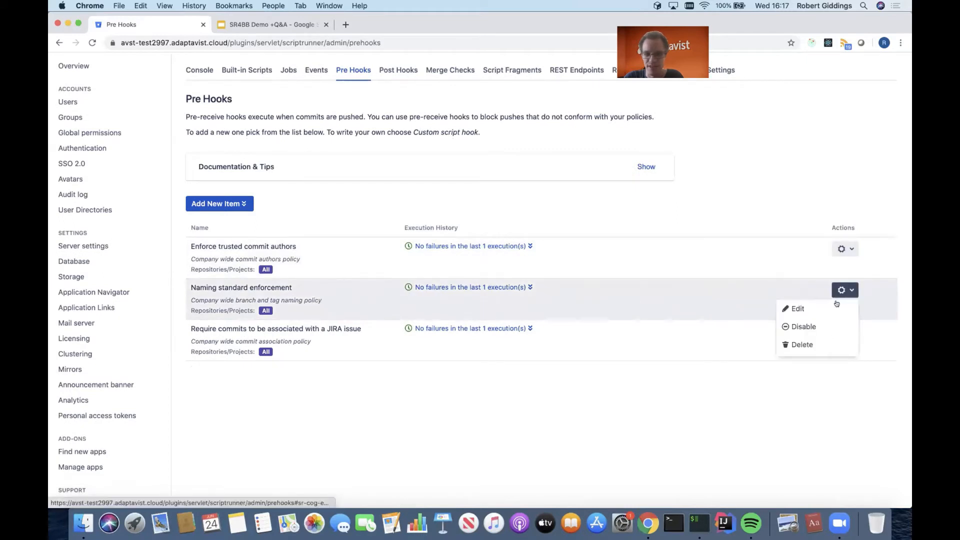
{"action": "left_click", "coordinate": [837, 305]}
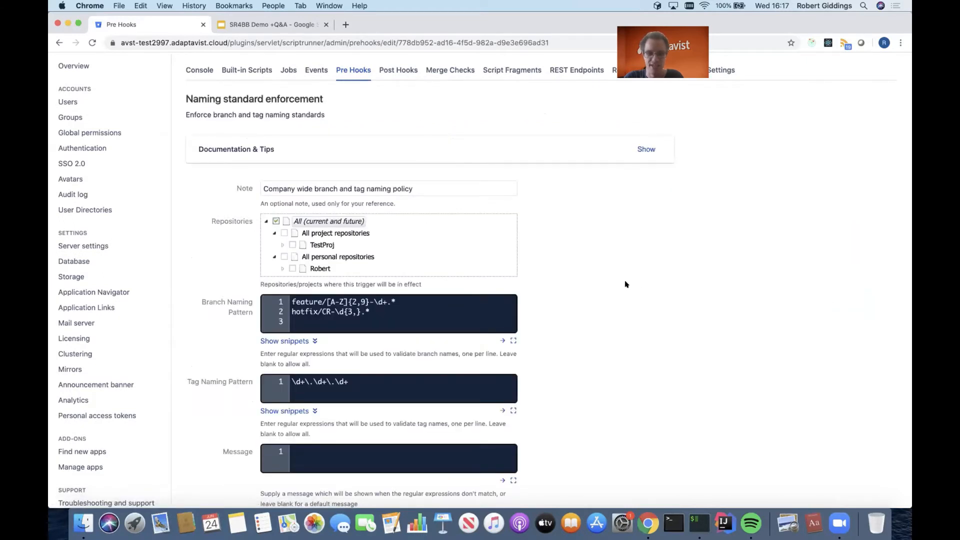
{"action": "scroll", "coordinate": [596, 298], "scroll_direction": "down", "scroll_amount": 2}
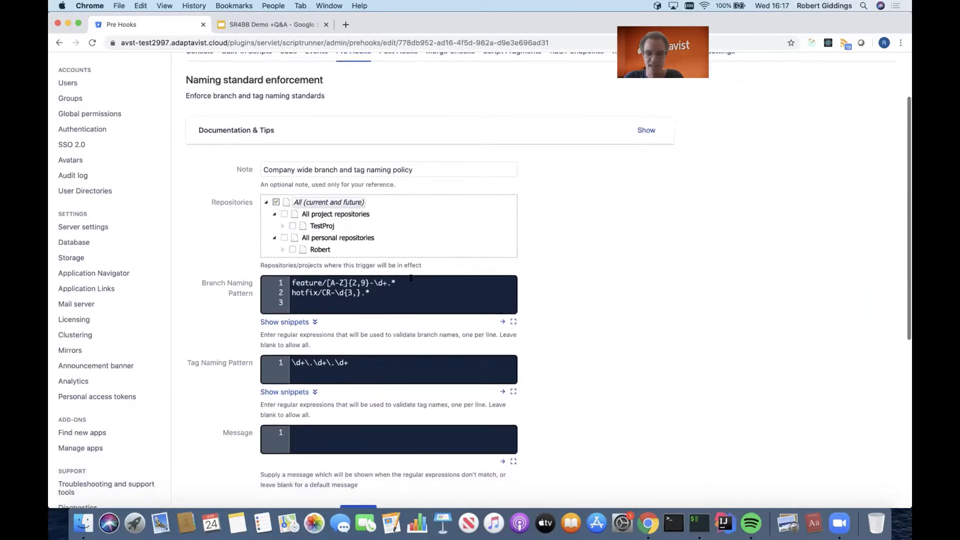
{"action": "left_click_drag", "start_coordinate": [408, 277], "coordinate": [291, 283]}
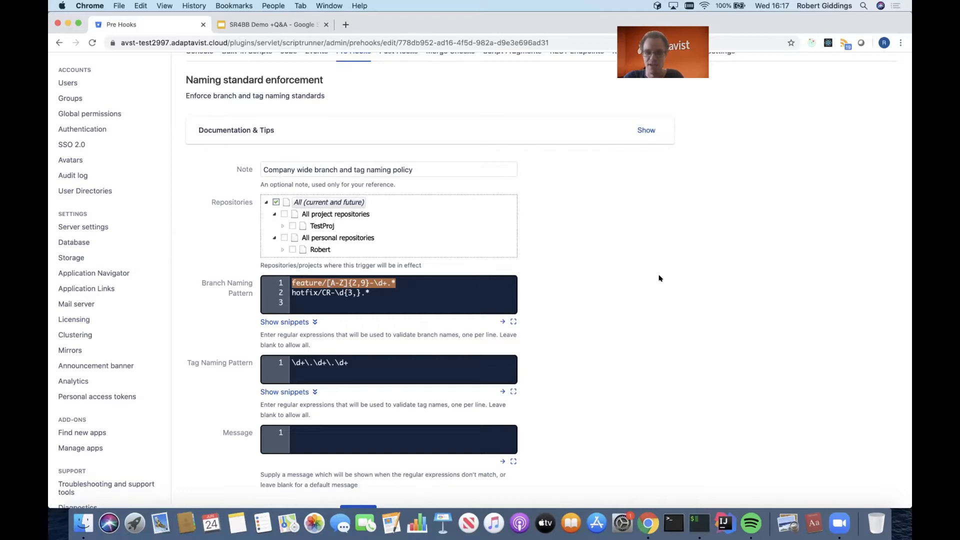
{"action": "scroll", "coordinate": [659, 278], "scroll_direction": "down", "scroll_amount": 1}
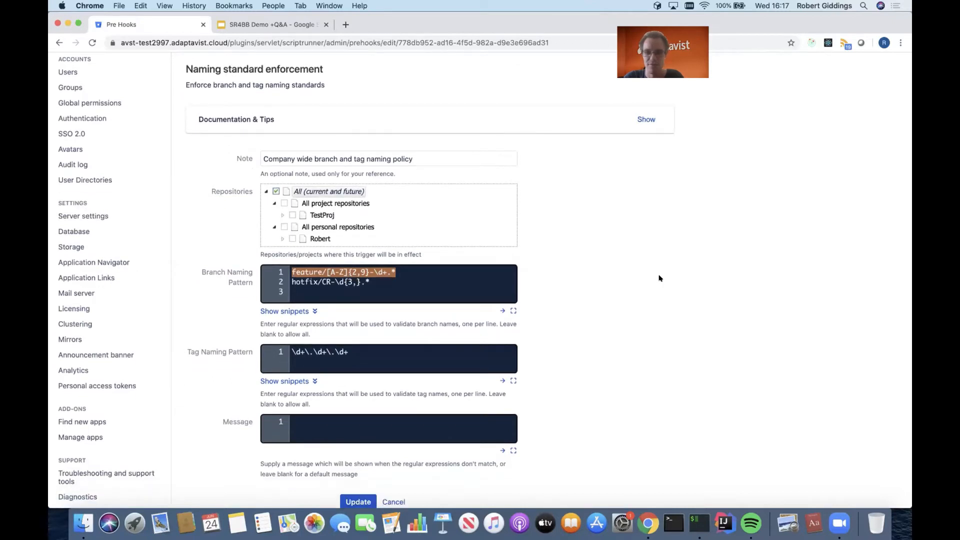
{"action": "scroll", "coordinate": [659, 278], "scroll_direction": "down", "scroll_amount": 3}
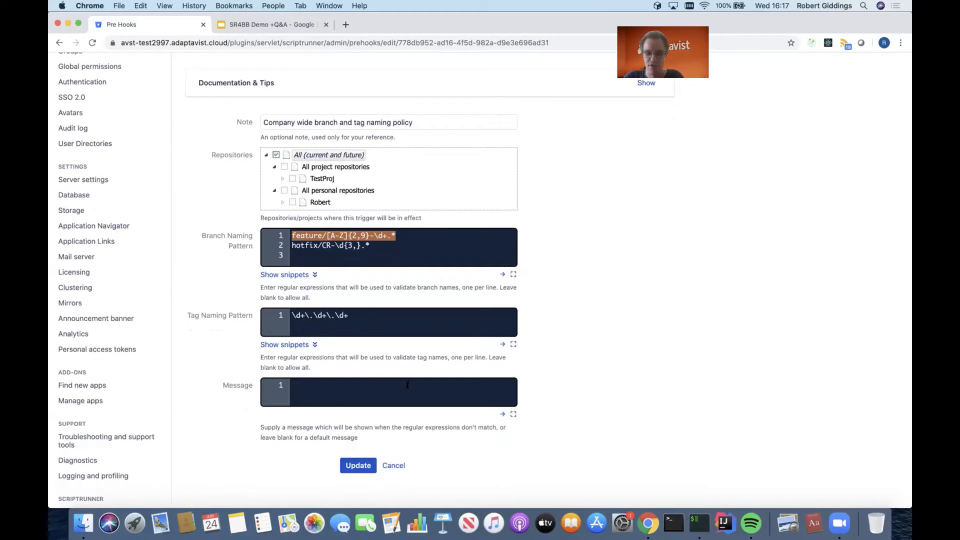
{"action": "left_click", "coordinate": [395, 465]}
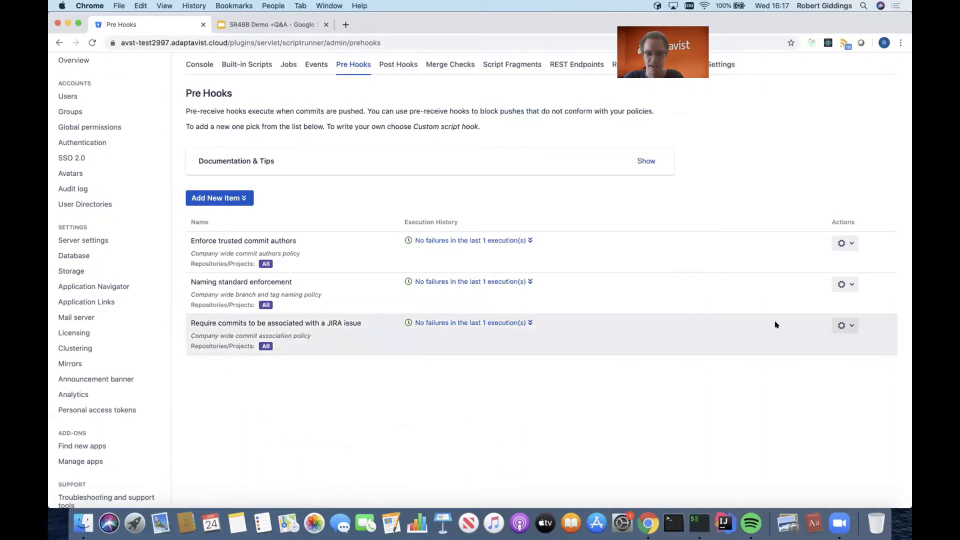
Examine the condition, JQL clause, application links and commit options of the Require commits to be associated with a JIRA issue pre hook, and leave without saving.
{"action": "left_click", "coordinate": [840, 325]}
{"action": "left_click", "coordinate": [826, 340]}
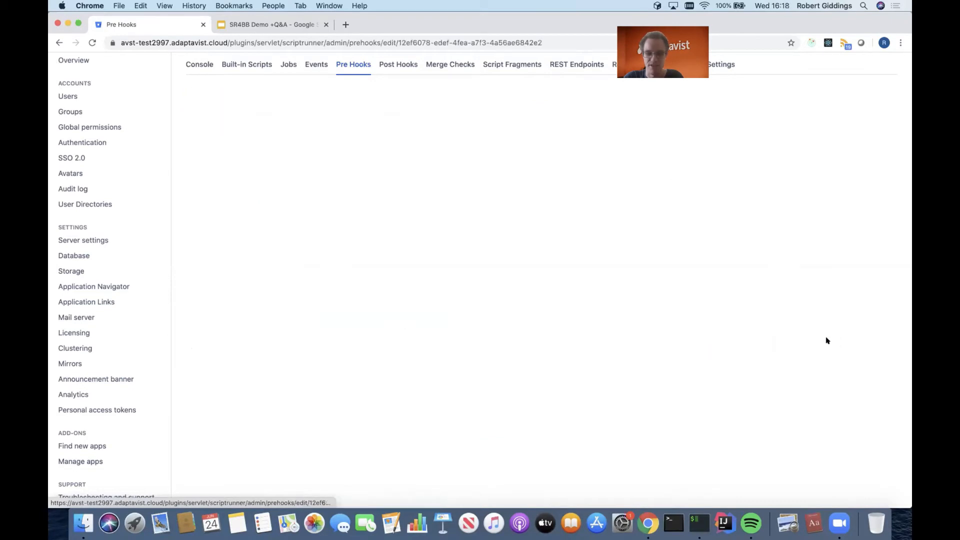
{"action": "scroll", "coordinate": [760, 343], "scroll_direction": "down", "scroll_amount": 5}
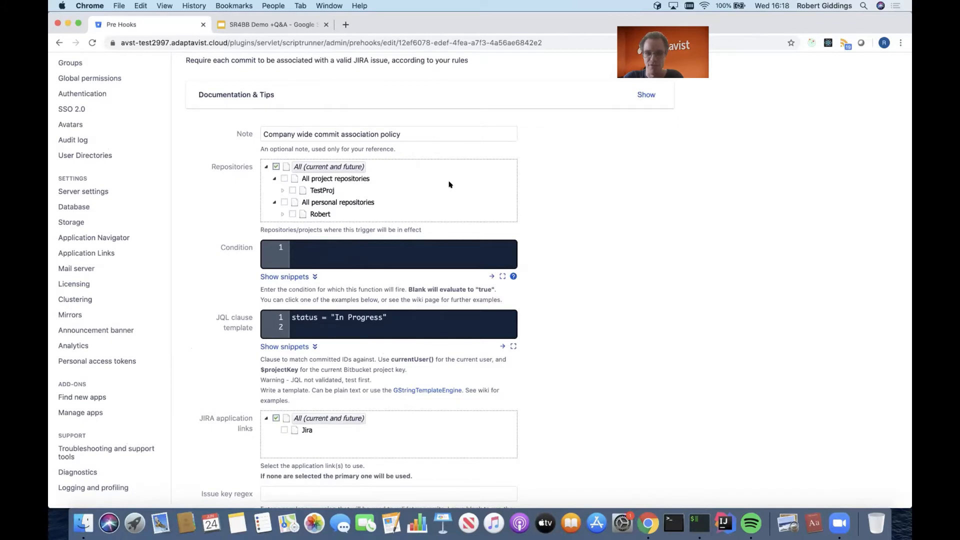
{"action": "scroll", "coordinate": [449, 184], "scroll_direction": "down", "scroll_amount": 3}
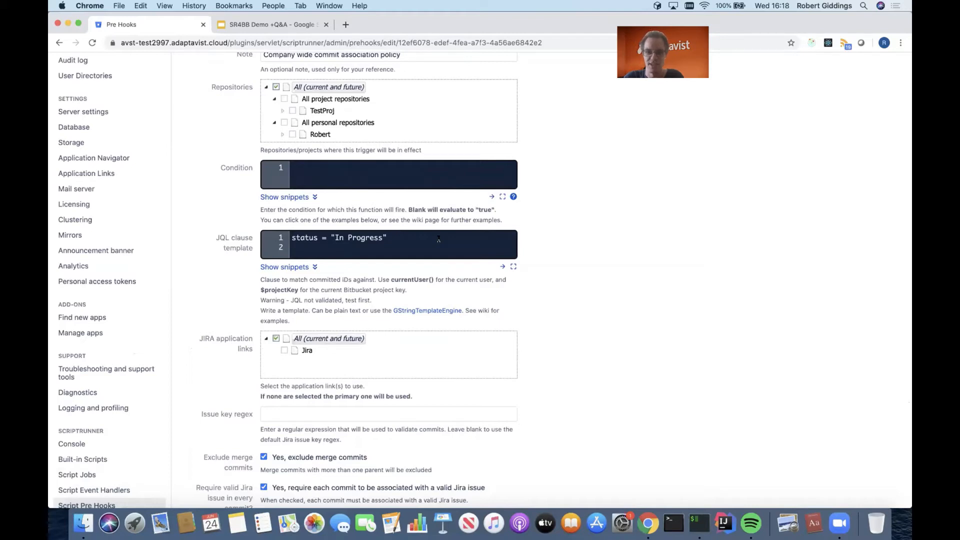
{"action": "scroll", "coordinate": [439, 239], "scroll_direction": "down", "scroll_amount": 5}
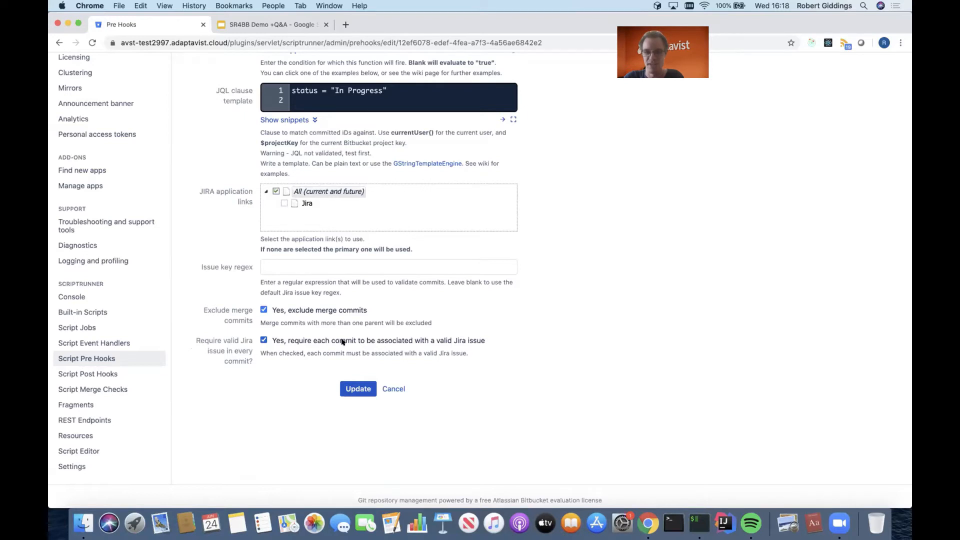
{"action": "left_click", "coordinate": [394, 389]}
Examine the Require a number of approvers merge check's repositories, condition and minimum number of approvers, and leave it without saving.
{"action": "scroll", "coordinate": [398, 386], "scroll_direction": "up", "scroll_amount": 3}
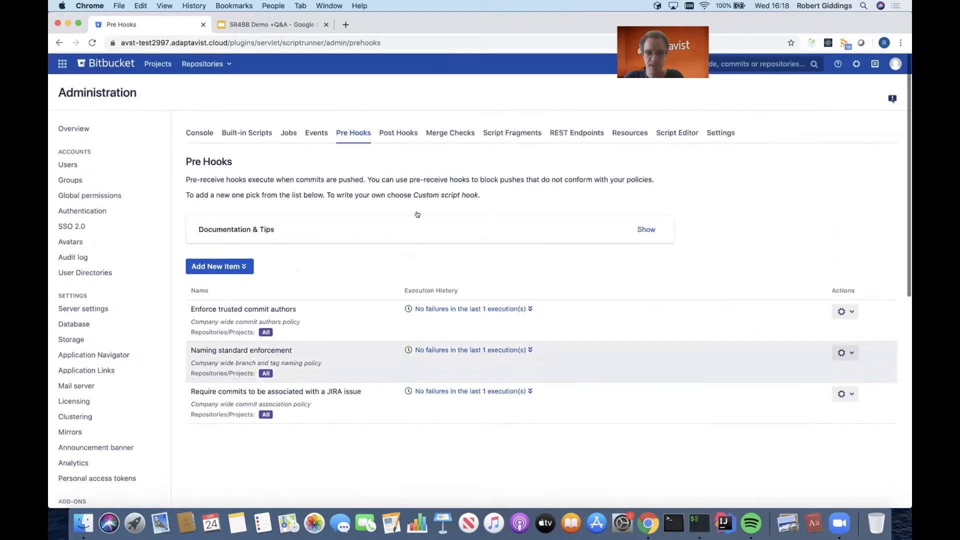
{"action": "left_click", "coordinate": [450, 131]}
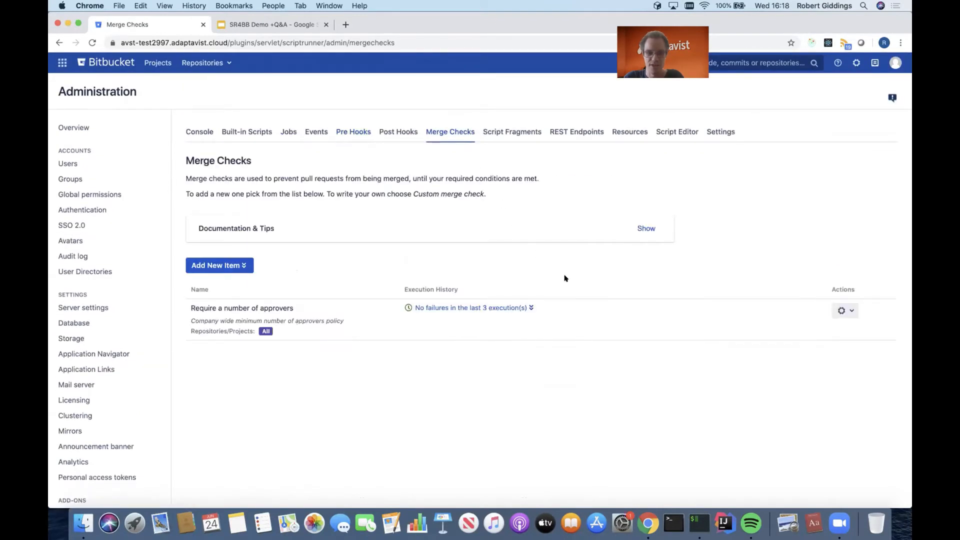
{"action": "left_click", "coordinate": [845, 310]}
{"action": "left_click", "coordinate": [797, 329]}
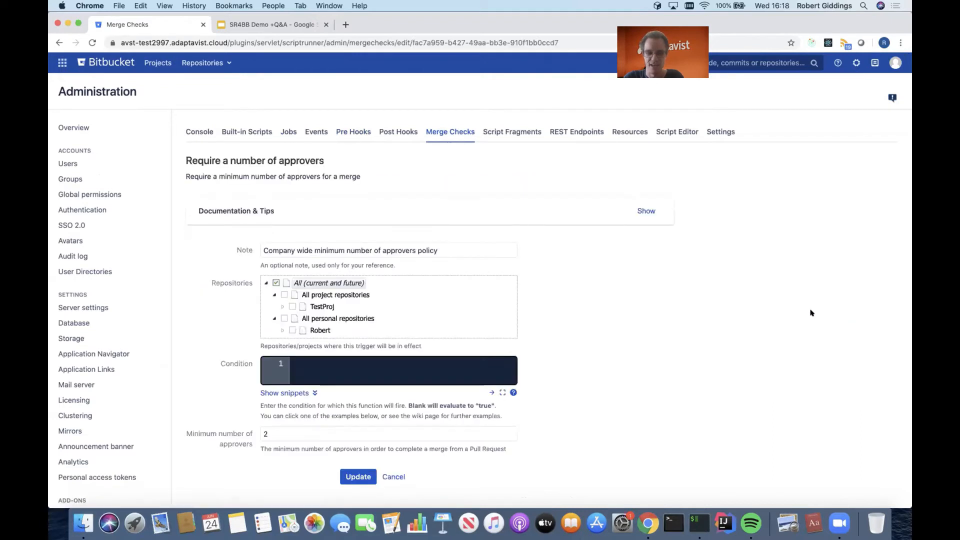
{"action": "scroll", "coordinate": [799, 311], "scroll_direction": "down", "scroll_amount": 2}
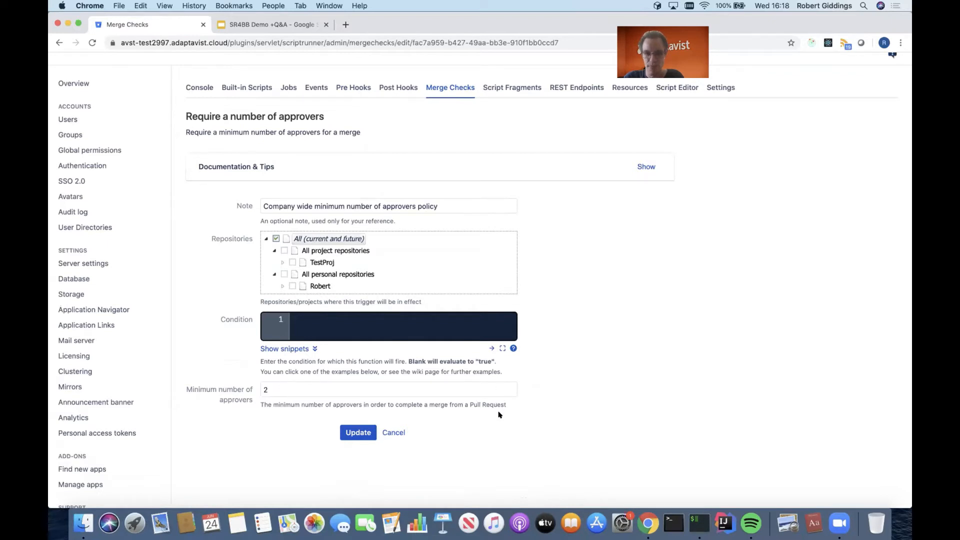
{"action": "scroll", "coordinate": [480, 416], "scroll_direction": "down", "scroll_amount": 1}
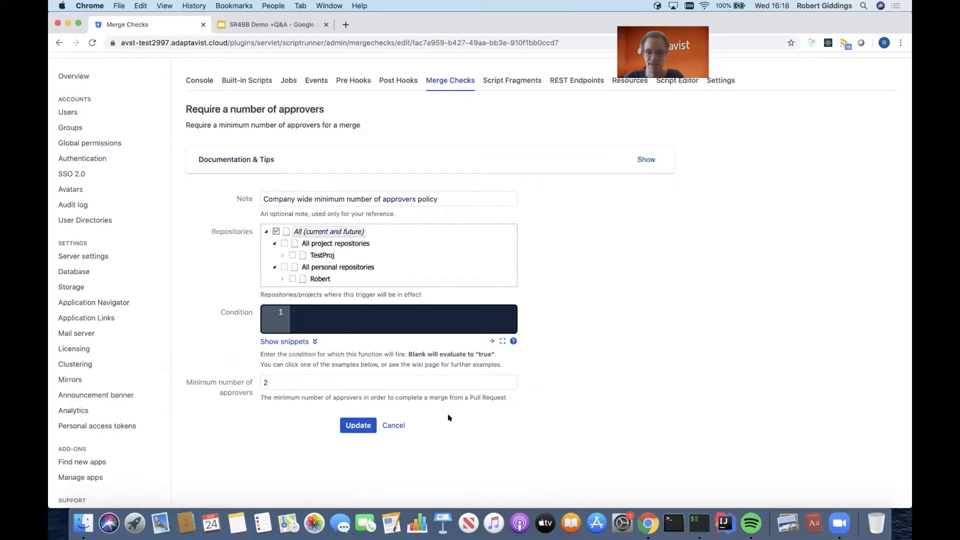
{"action": "left_click", "coordinate": [399, 426]}
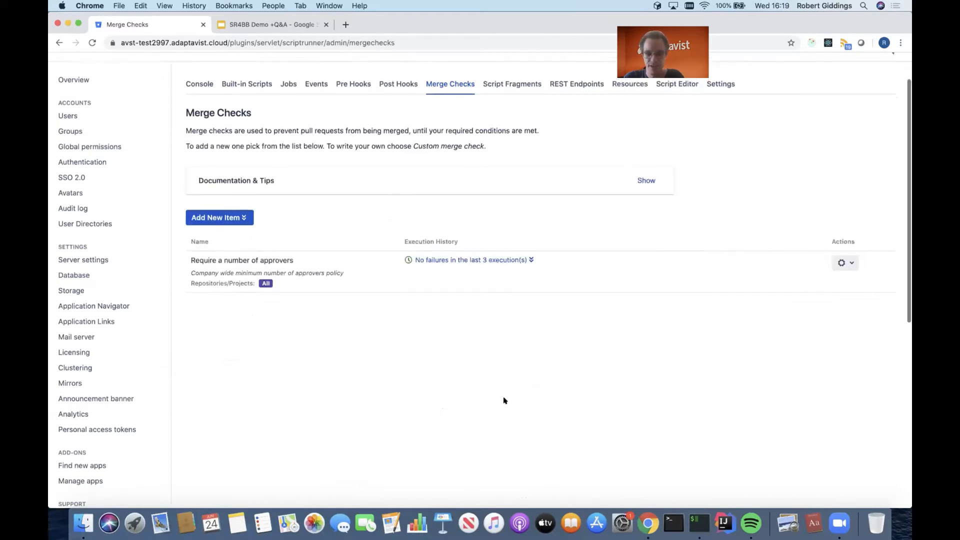
{"action": "scroll", "coordinate": [504, 398], "scroll_direction": "up", "scroll_amount": 3}
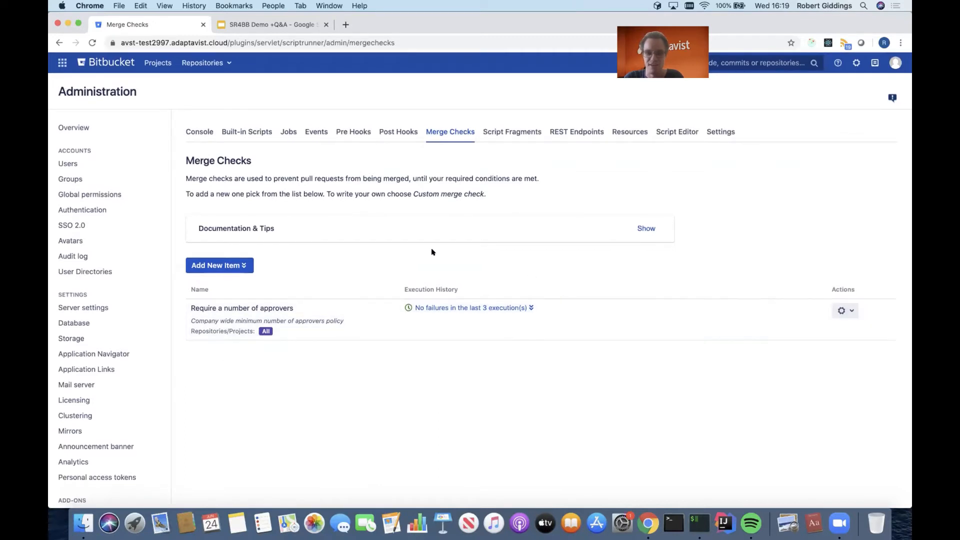
{"action": "left_click", "coordinate": [157, 62]}
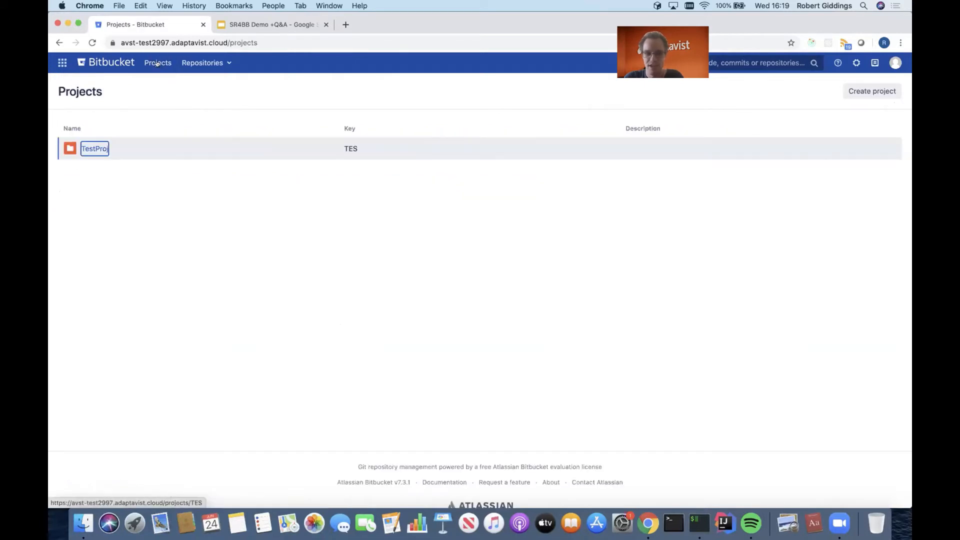
{"action": "left_click", "coordinate": [854, 90]}
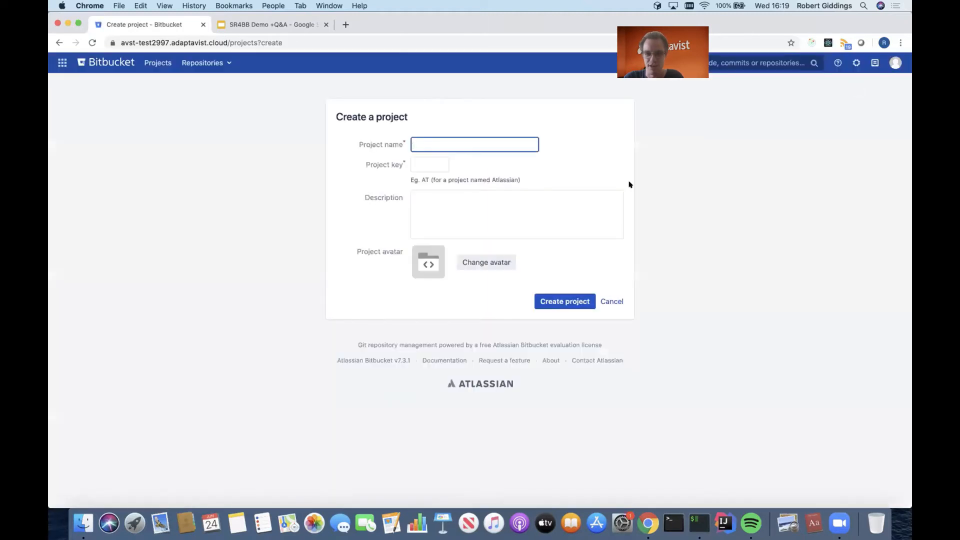
{"action": "type", "text": "534653535634"}
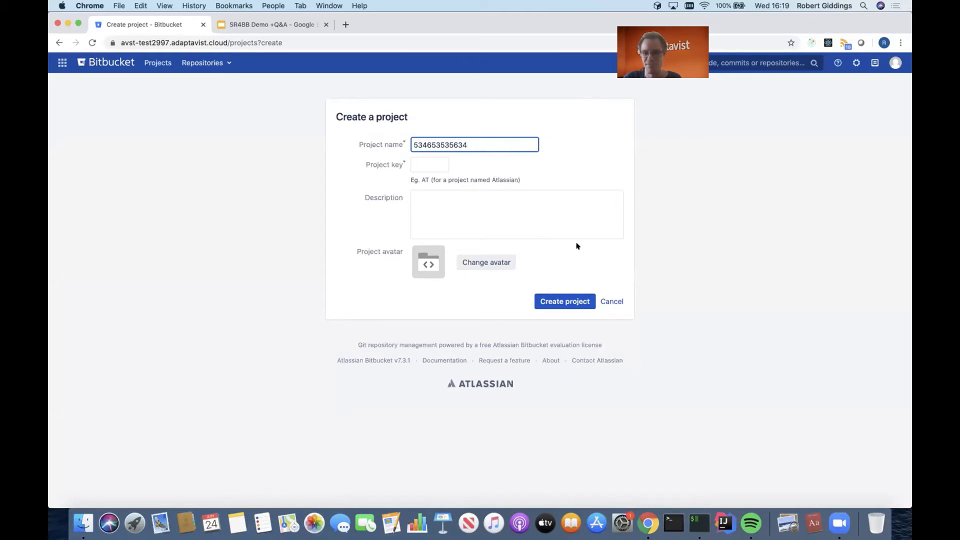
{"action": "left_click", "coordinate": [566, 302]}
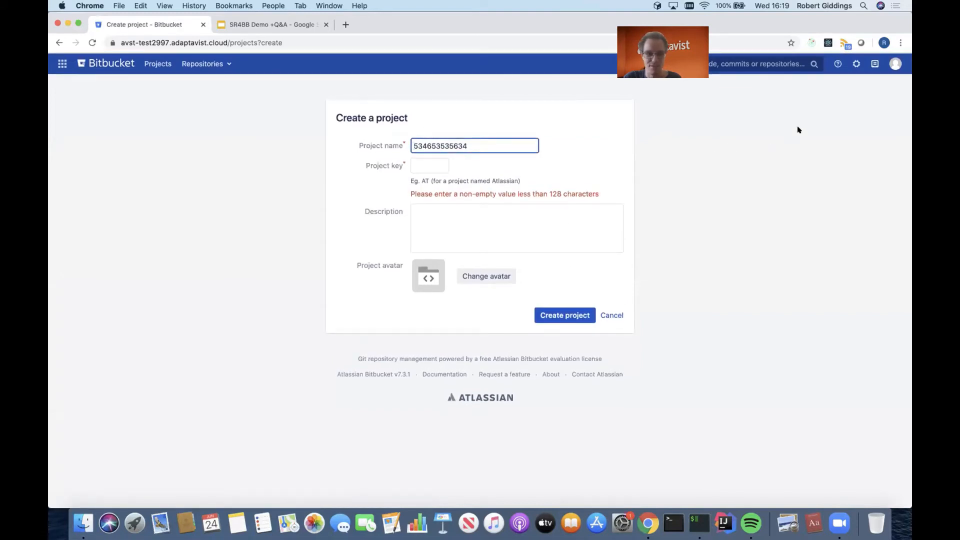
Examine the Default project permissions event handler's condition, default permission and user and group access, and leave it without saving.
{"action": "left_click", "coordinate": [854, 62]}
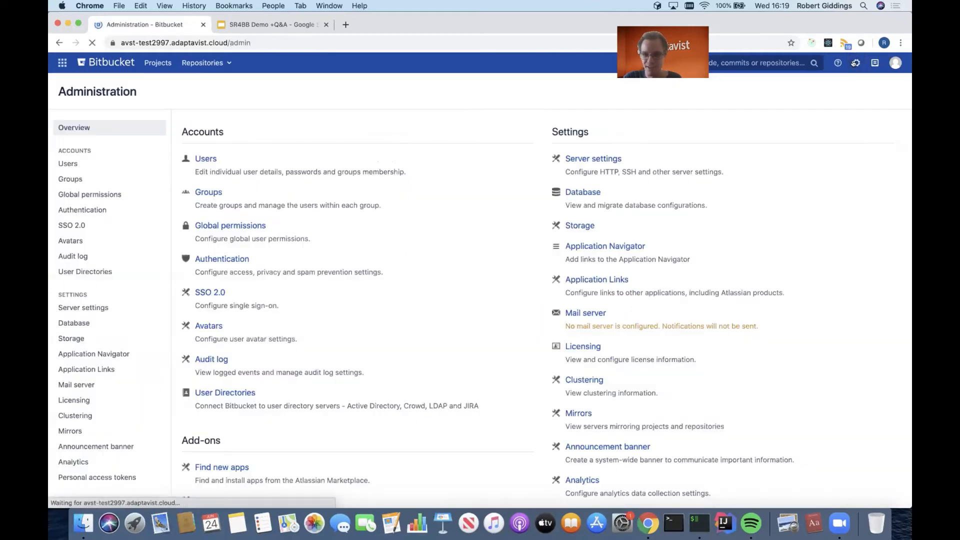
{"action": "scroll", "coordinate": [350, 278], "scroll_direction": "down", "scroll_amount": 10}
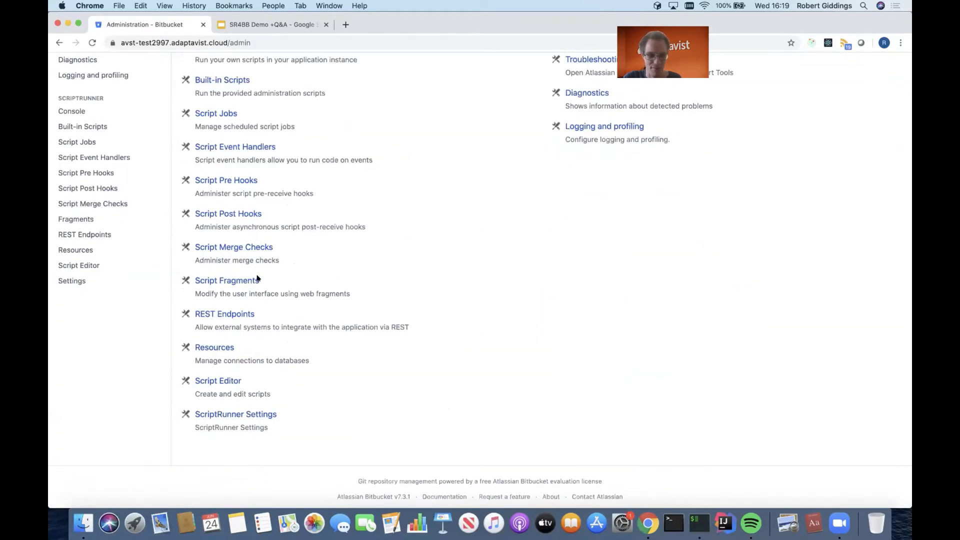
{"action": "scroll", "coordinate": [249, 245], "scroll_direction": "up", "scroll_amount": 2}
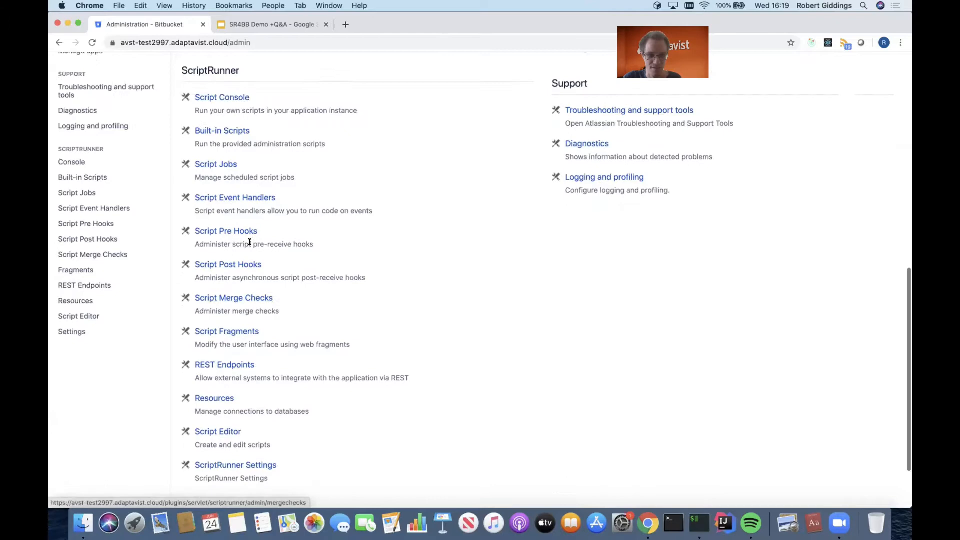
{"action": "left_click", "coordinate": [245, 197]}
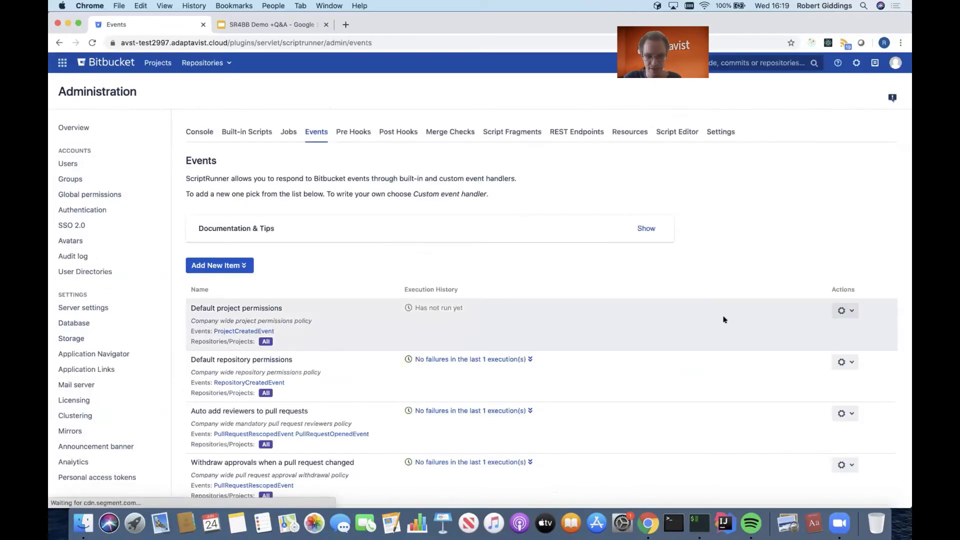
{"action": "left_click", "coordinate": [843, 310]}
{"action": "left_click", "coordinate": [831, 326]}
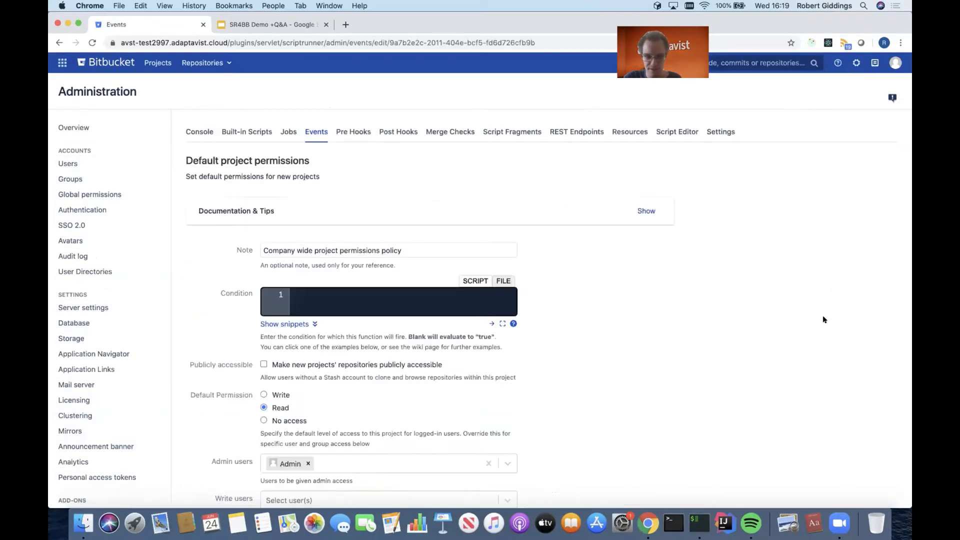
{"action": "scroll", "coordinate": [824, 320], "scroll_direction": "down", "scroll_amount": 5}
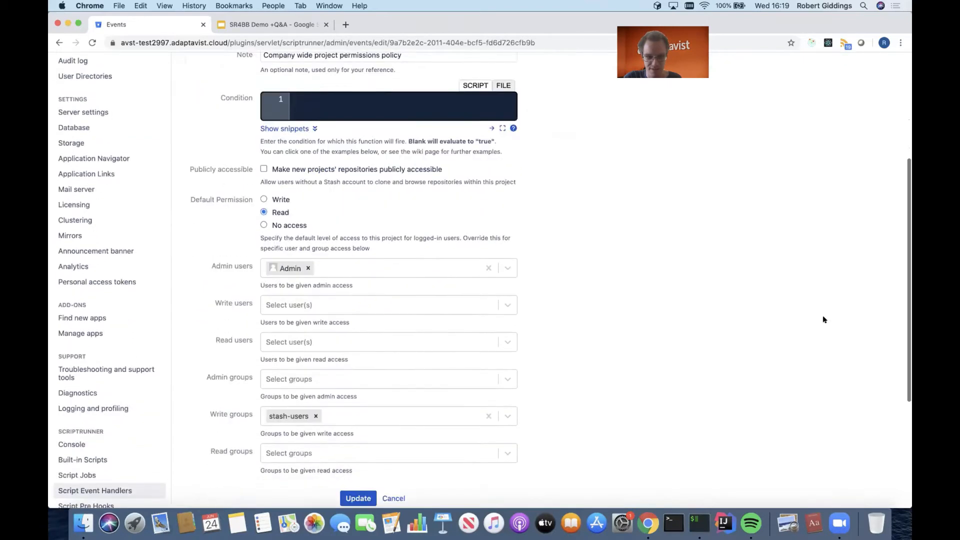
{"action": "scroll", "coordinate": [810, 330], "scroll_direction": "up", "scroll_amount": 2}
{"action": "scroll", "coordinate": [645, 414], "scroll_direction": "down", "scroll_amount": 2}
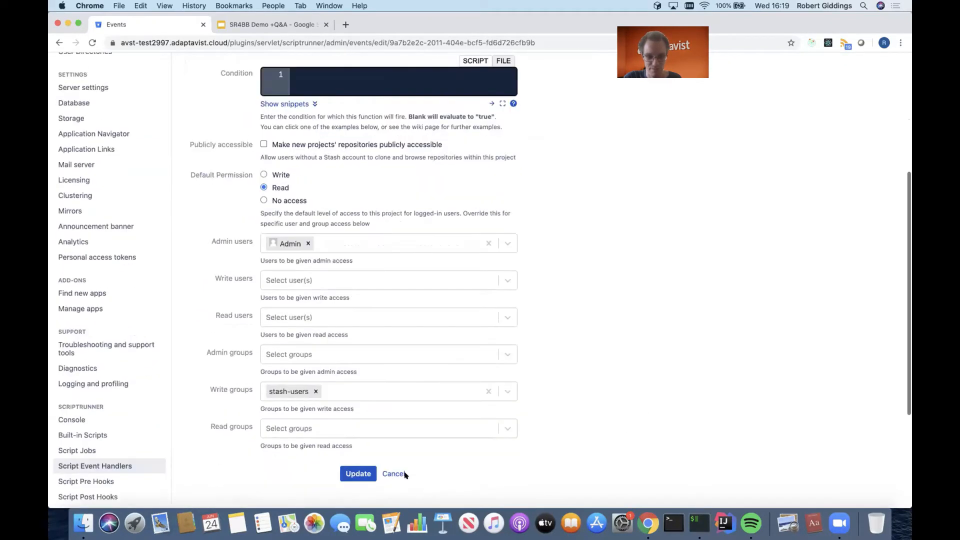
{"action": "left_click", "coordinate": [393, 473]}
Examine the project and repository naming patterns of the Naming standard enforcement event handler, and leave it without saving.
{"action": "scroll", "coordinate": [667, 428], "scroll_direction": "down", "scroll_amount": 1}
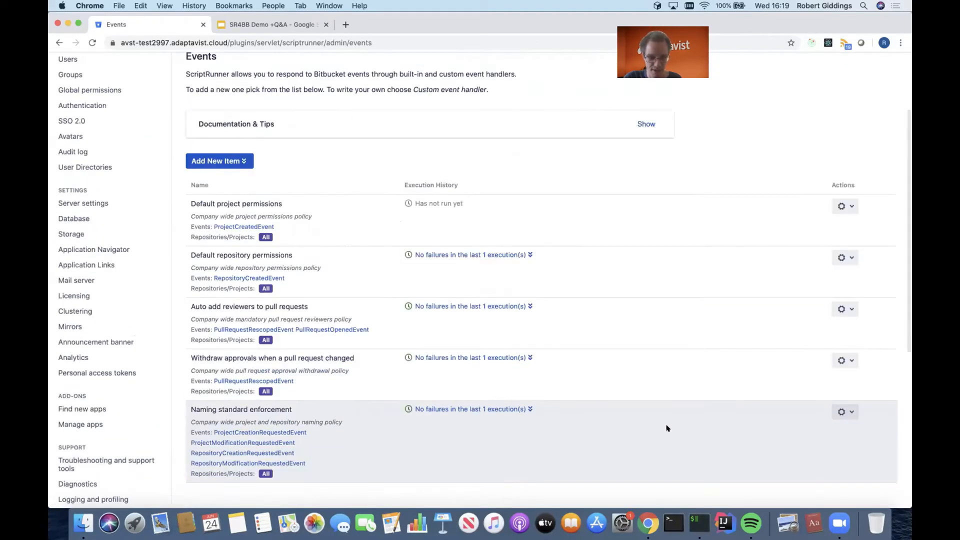
{"action": "scroll", "coordinate": [666, 428], "scroll_direction": "up", "scroll_amount": 1}
{"action": "scroll", "coordinate": [666, 428], "scroll_direction": "down", "scroll_amount": 1}
{"action": "left_click", "coordinate": [843, 400]}
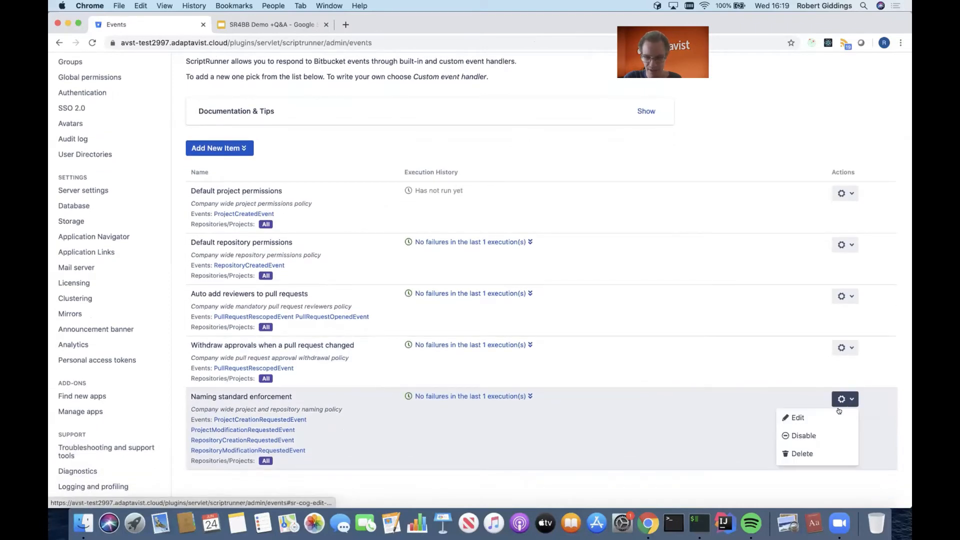
{"action": "left_click", "coordinate": [840, 413]}
{"action": "scroll", "coordinate": [720, 472], "scroll_direction": "up", "scroll_amount": 3}
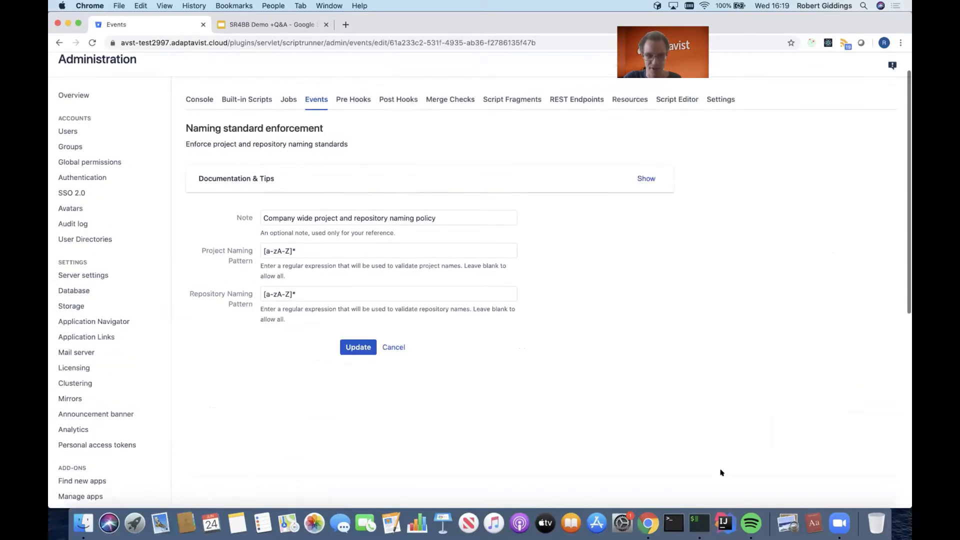
{"action": "left_click", "coordinate": [398, 379]}
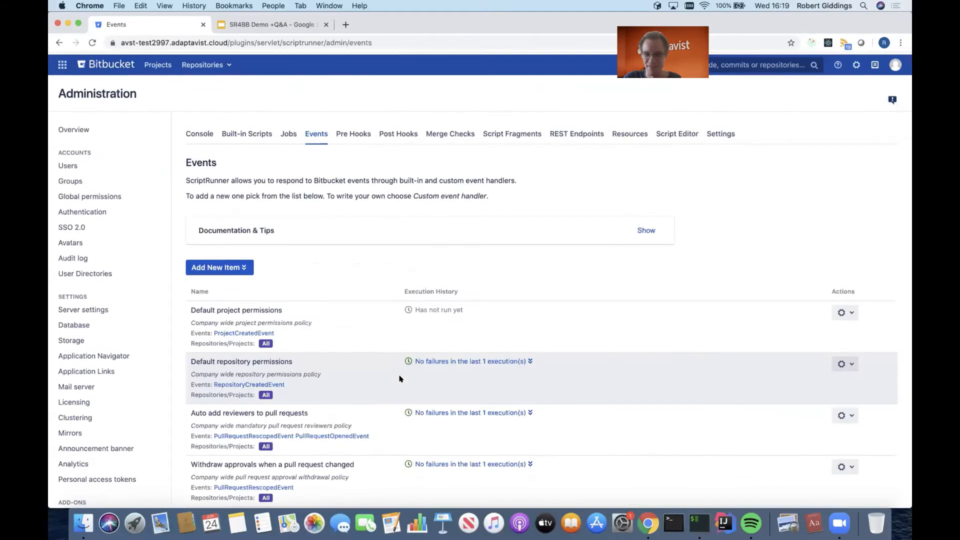
Try to create a project named 524523 with the project key NEW.
{"action": "left_click", "coordinate": [157, 63]}
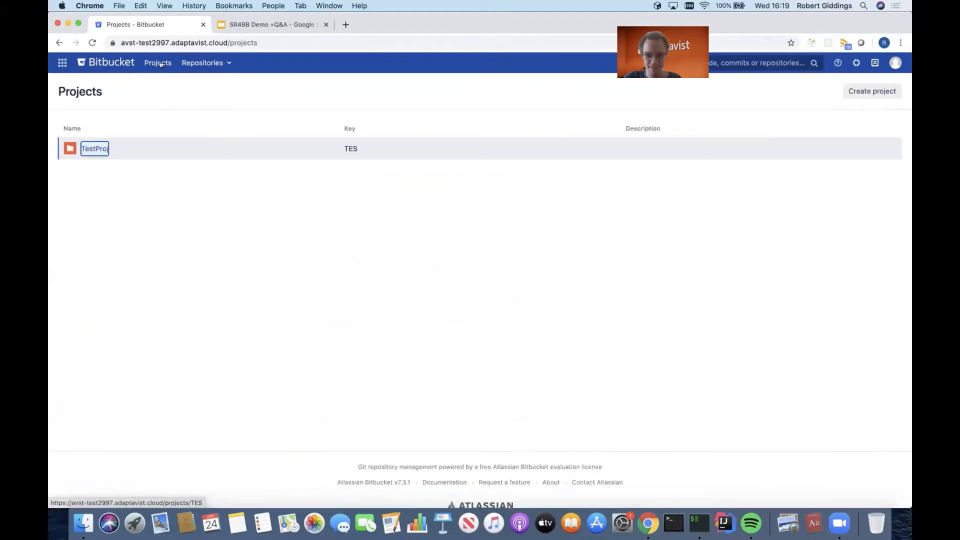
{"action": "left_click", "coordinate": [859, 94]}
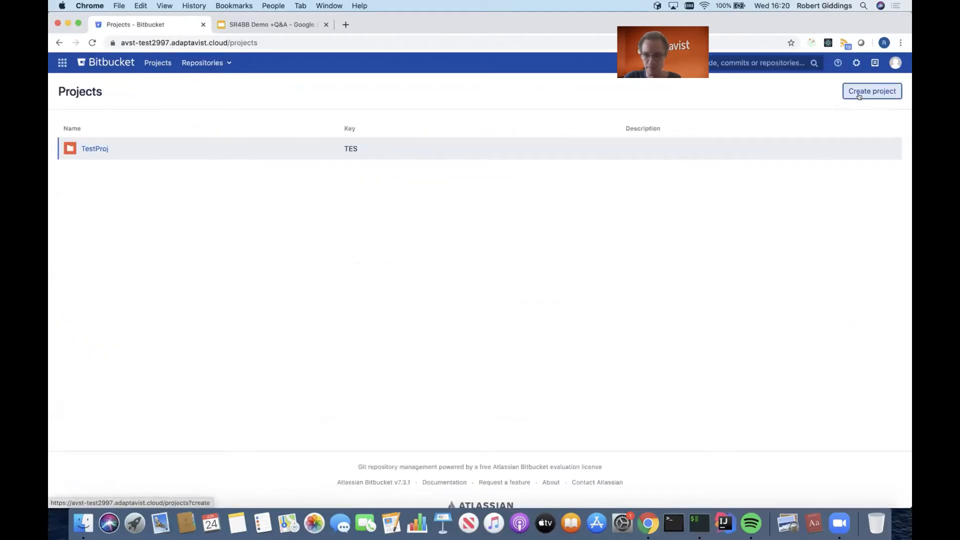
{"action": "type", "text": "5"}
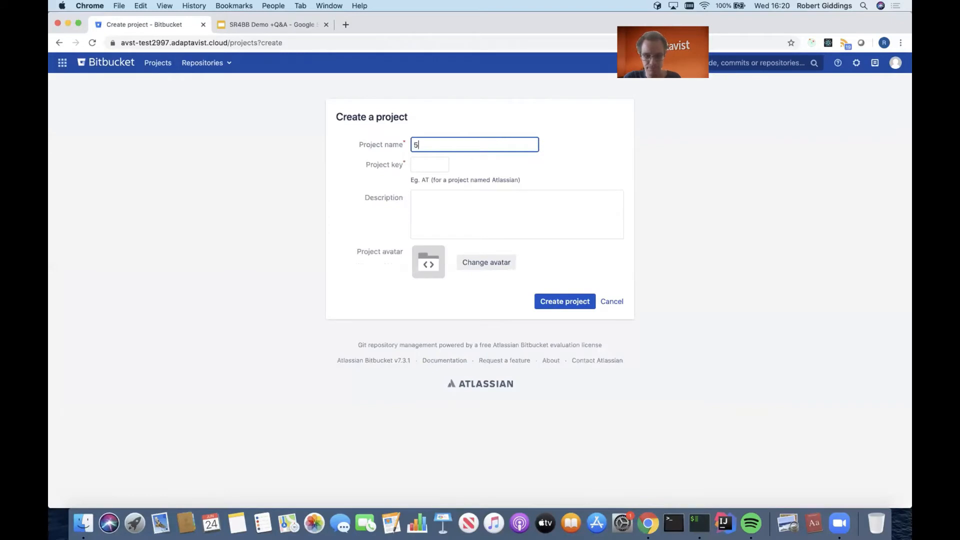
{"action": "type", "text": "24523"}
{"action": "key", "text": "Tab"}
{"action": "type", "text": "TES"}
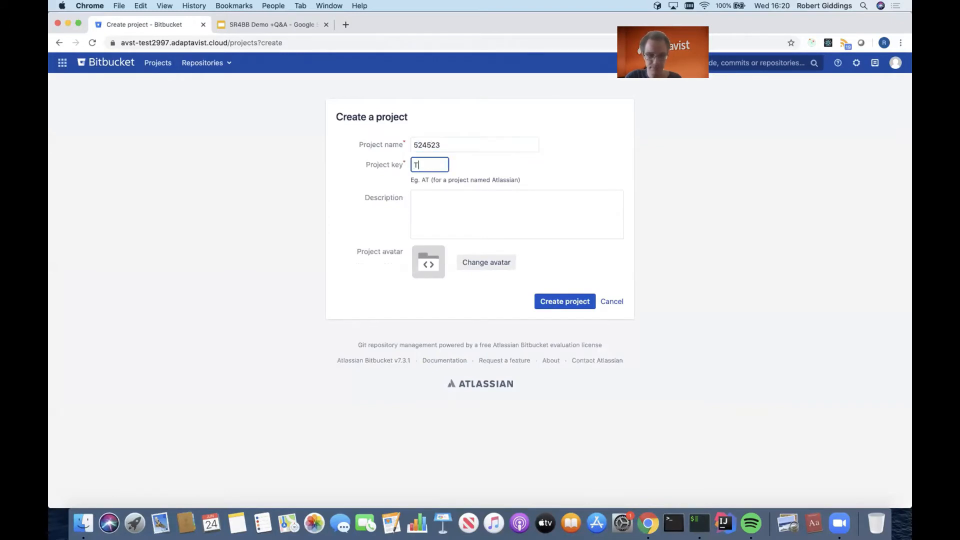
{"action": "key", "text": "BackSpace"}
{"action": "key", "text": "BackSpace"}
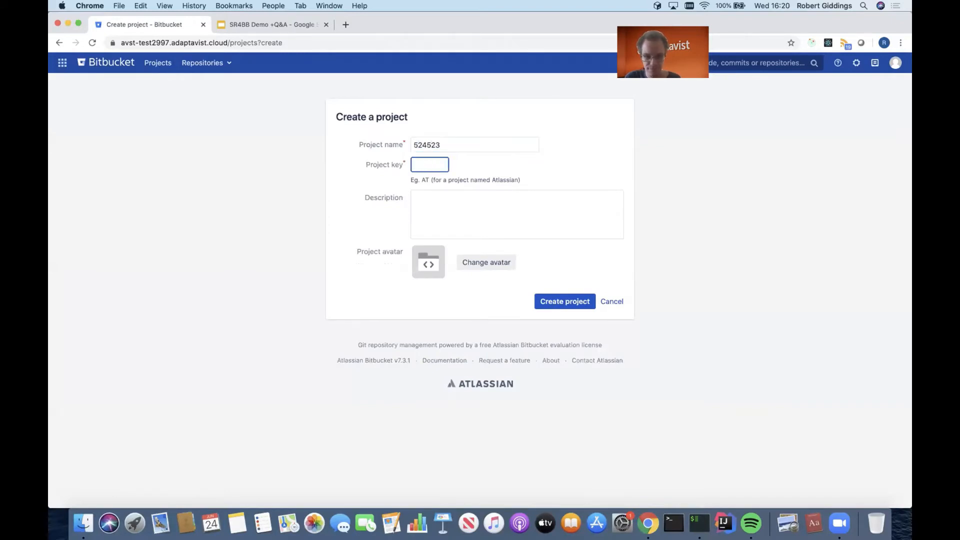
{"action": "type", "text": "NEW"}
{"action": "left_click", "coordinate": [562, 301]}
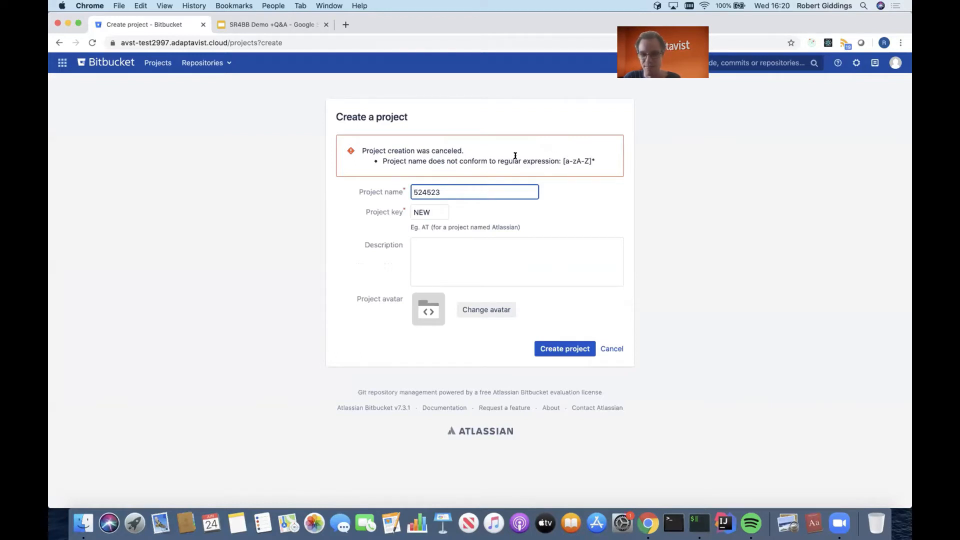
Highlight the naming rule error, rename the project NewProj and create it.
{"action": "triple_click", "coordinate": [561, 158]}
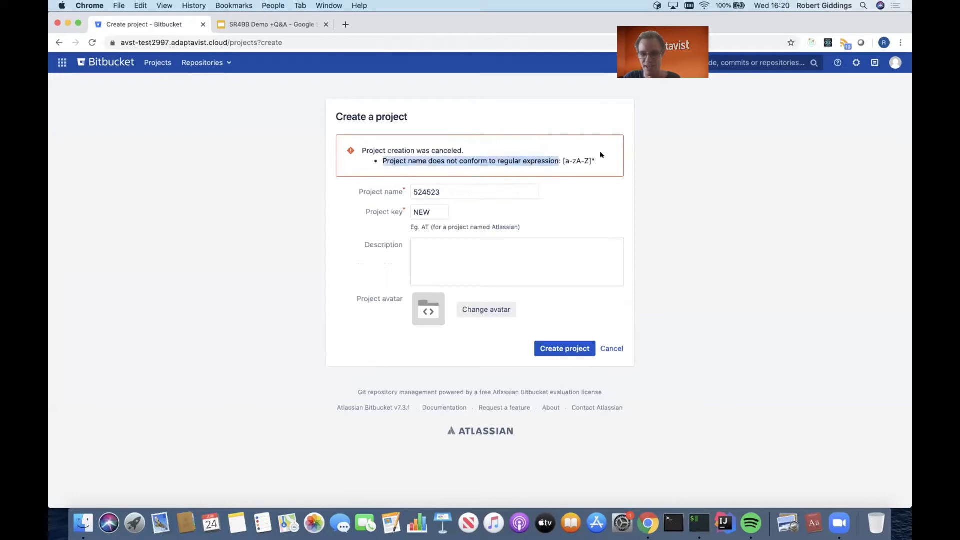
{"action": "left_click_drag", "start_coordinate": [602, 155], "coordinate": [600, 156]}
{"action": "left_click", "coordinate": [590, 161]}
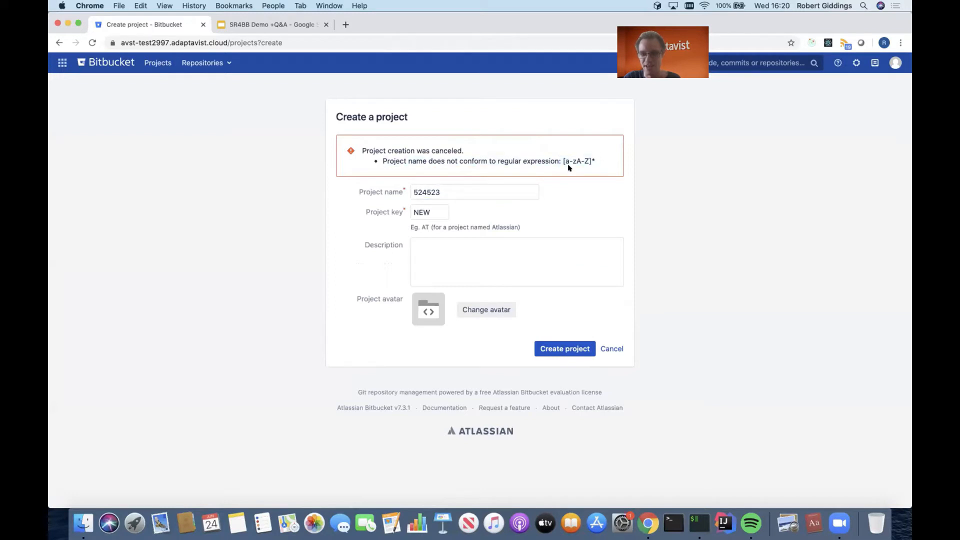
{"action": "double_click", "coordinate": [497, 187]}
{"action": "type", "text": "New"}
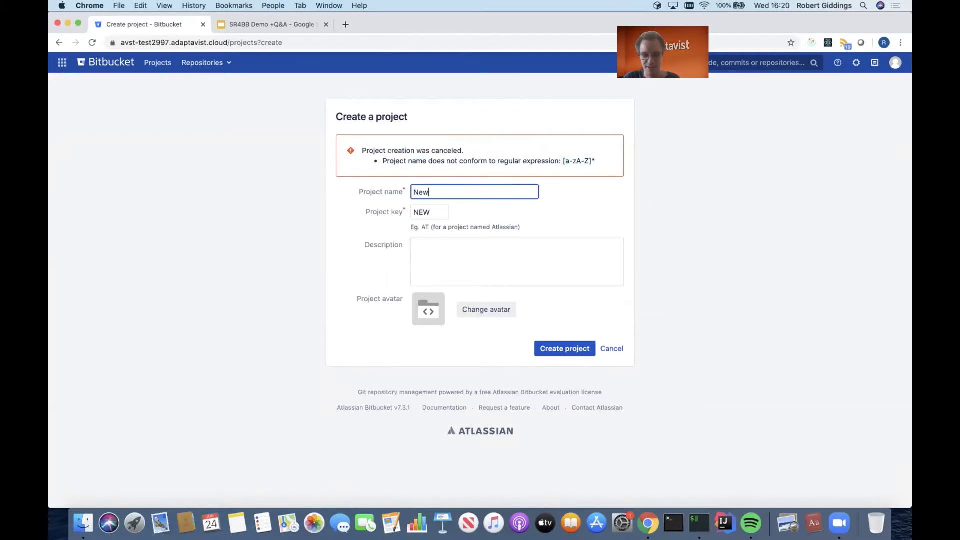
{"action": "type", "text": "Proj"}
{"action": "left_click", "coordinate": [578, 346]}
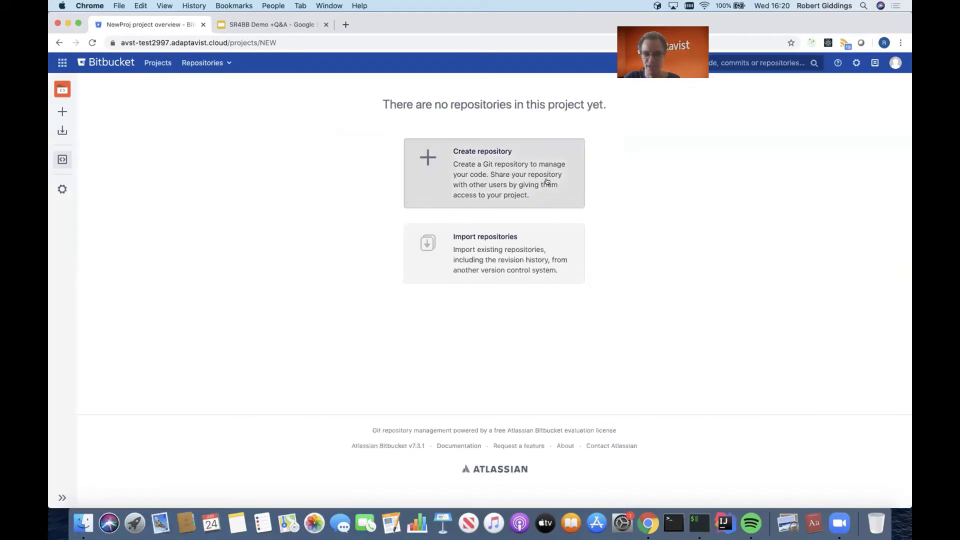
{"action": "left_click", "coordinate": [547, 181]}
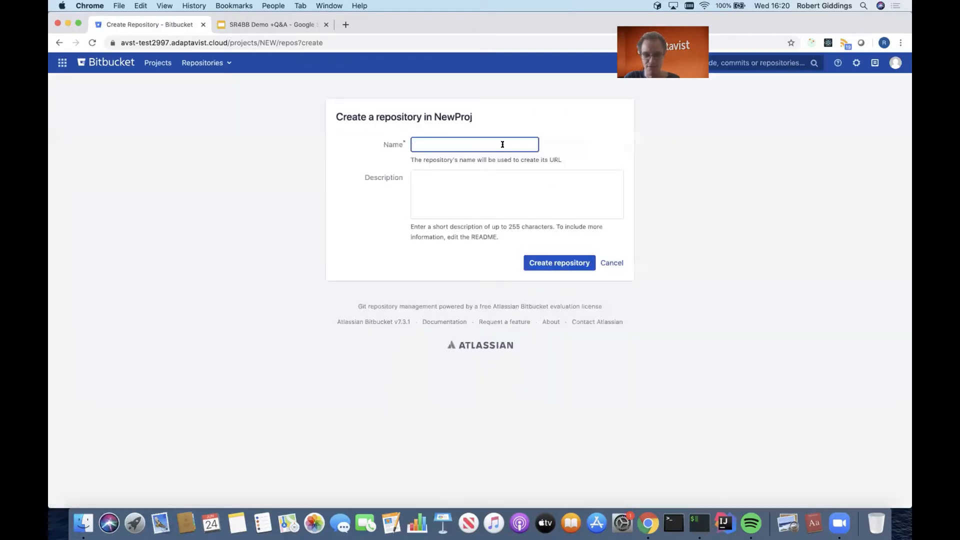
{"action": "type", "text": "3543535345"}
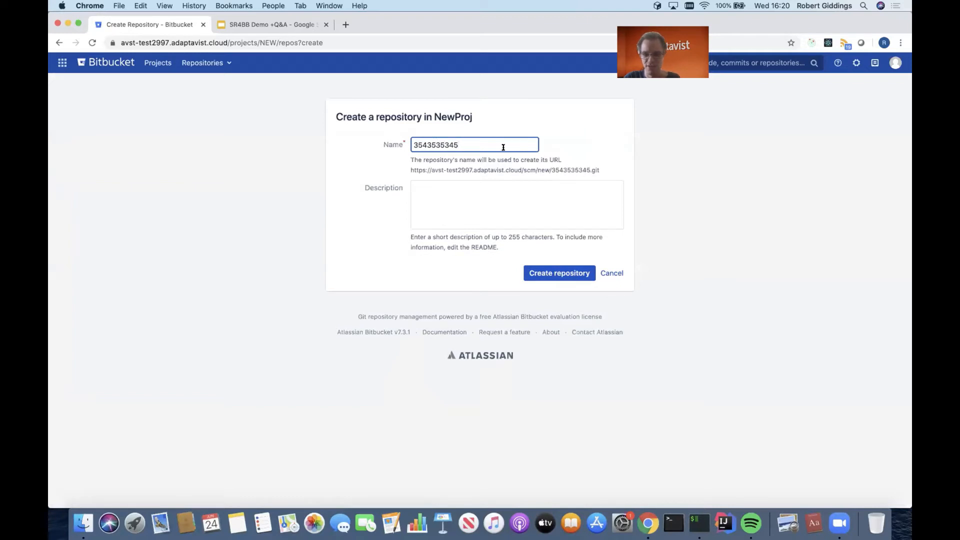
{"action": "left_click", "coordinate": [556, 273]}
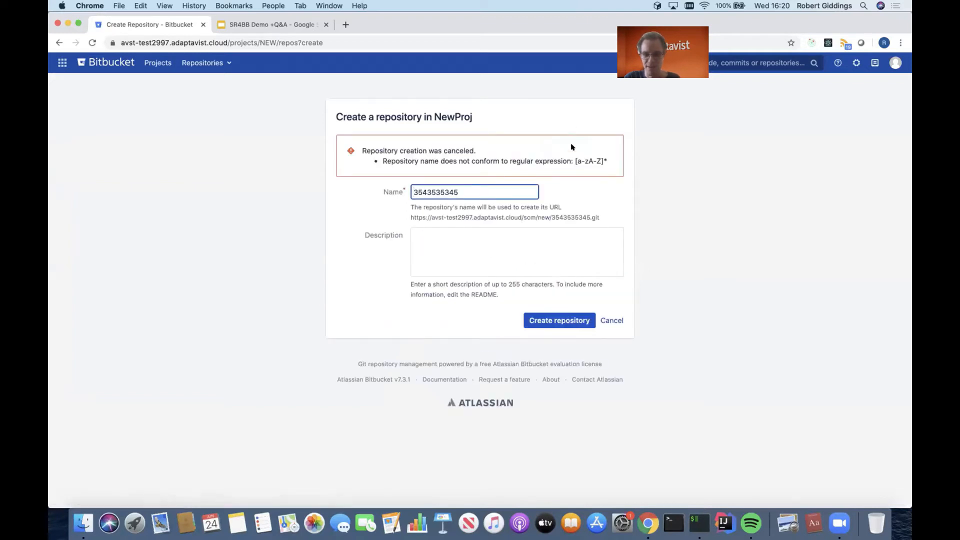
Change the repository name to NewRepo and create it in NewProj.
{"action": "double_click", "coordinate": [497, 195]}
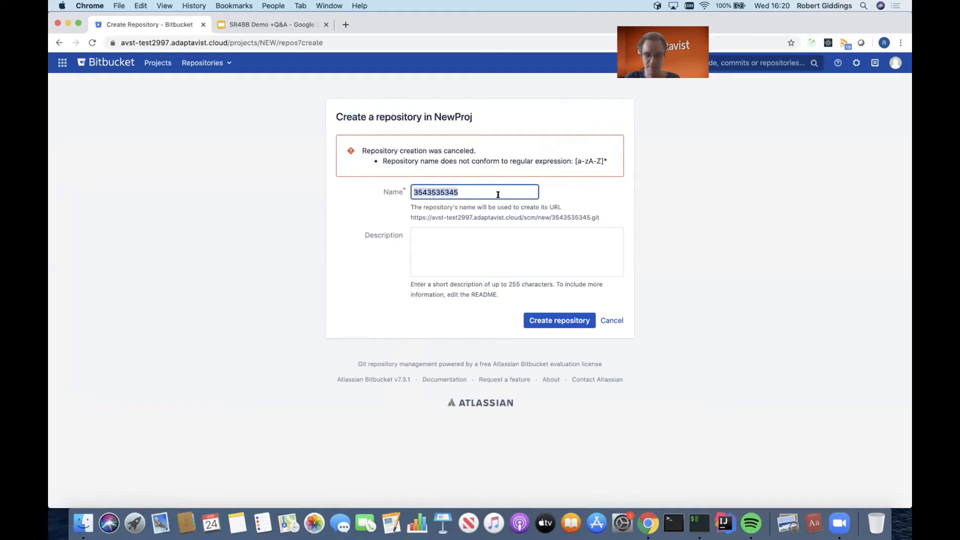
{"action": "type", "text": "NewRepo"}
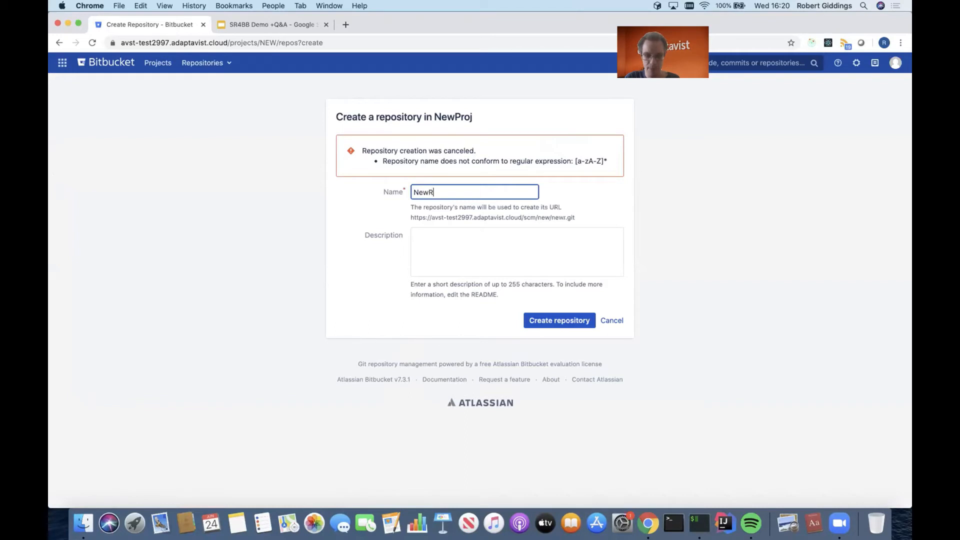
{"action": "left_click", "coordinate": [560, 322]}
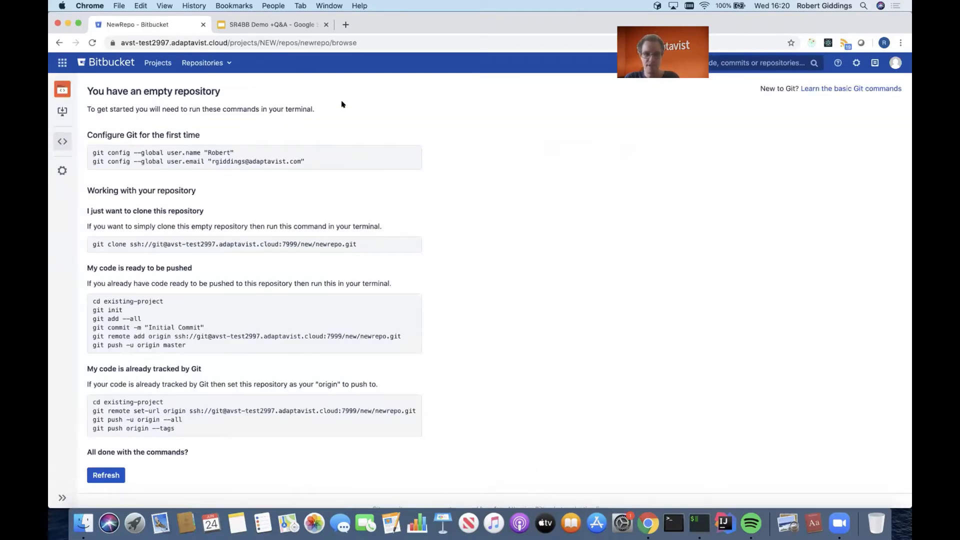
Open the TestRepo repository of TestProj and view its list of branches.
{"action": "left_click", "coordinate": [226, 65]}
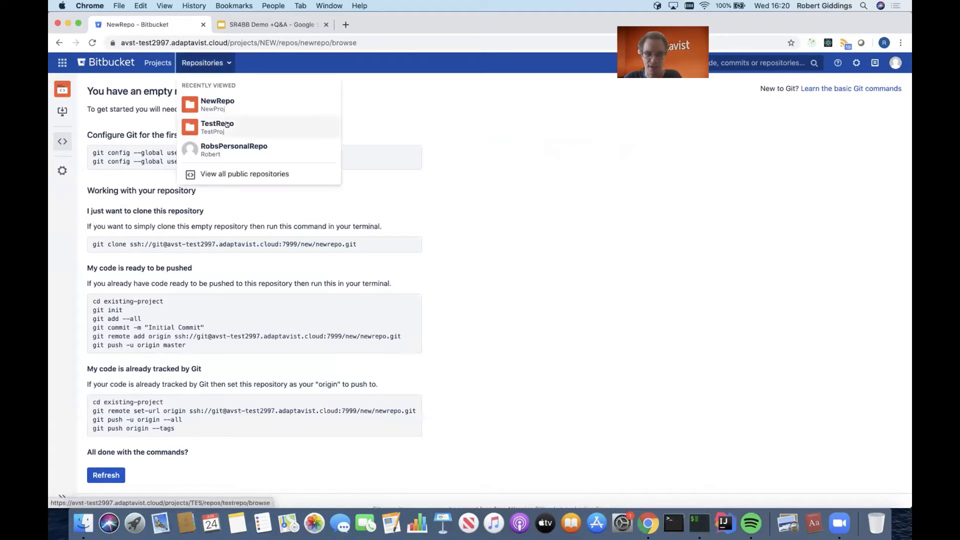
{"action": "left_click", "coordinate": [226, 124]}
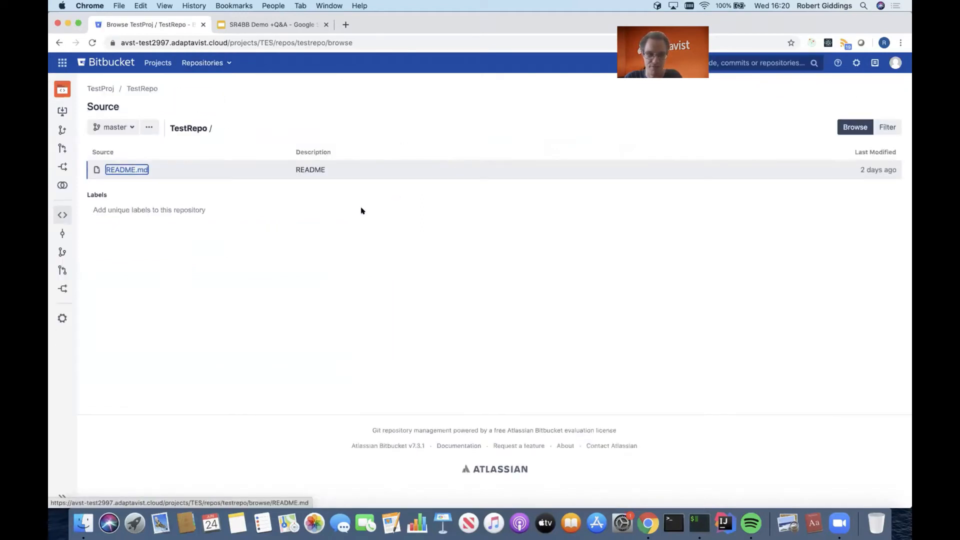
{"action": "left_click", "coordinate": [62, 252]}
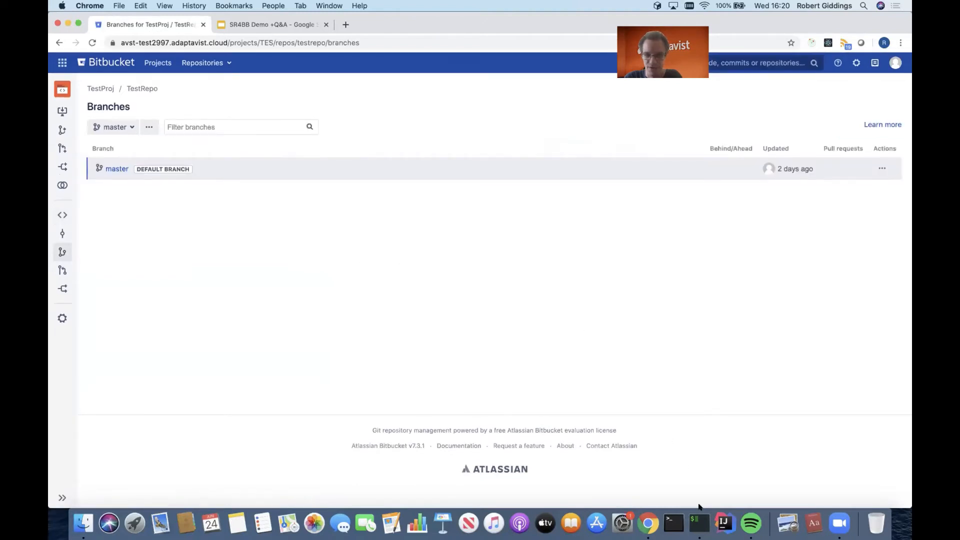
Switch to the iTerm2 terminal at the testrepo working copy and clear its screen.
{"action": "left_click", "coordinate": [699, 522]}
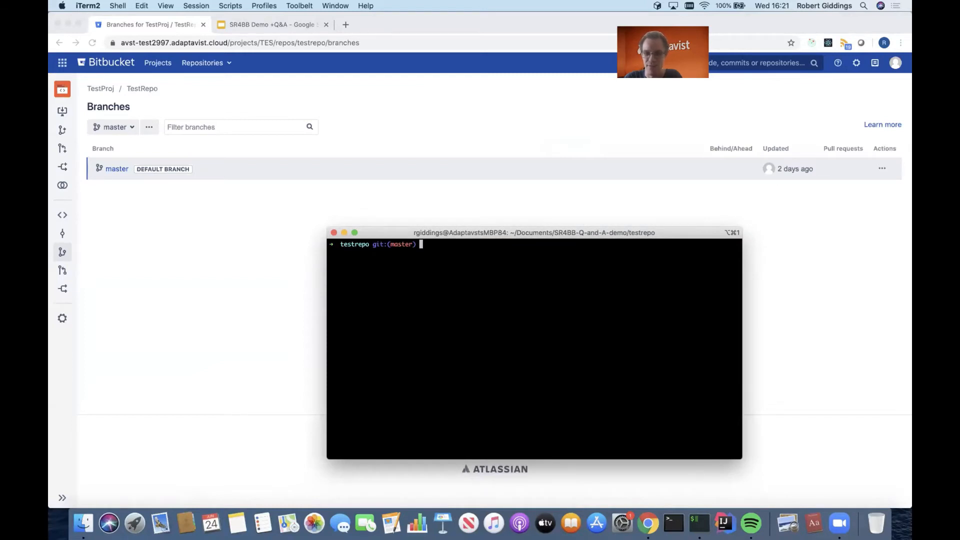
{"action": "type", "text": "clear"}
{"action": "key", "text": "Return"}
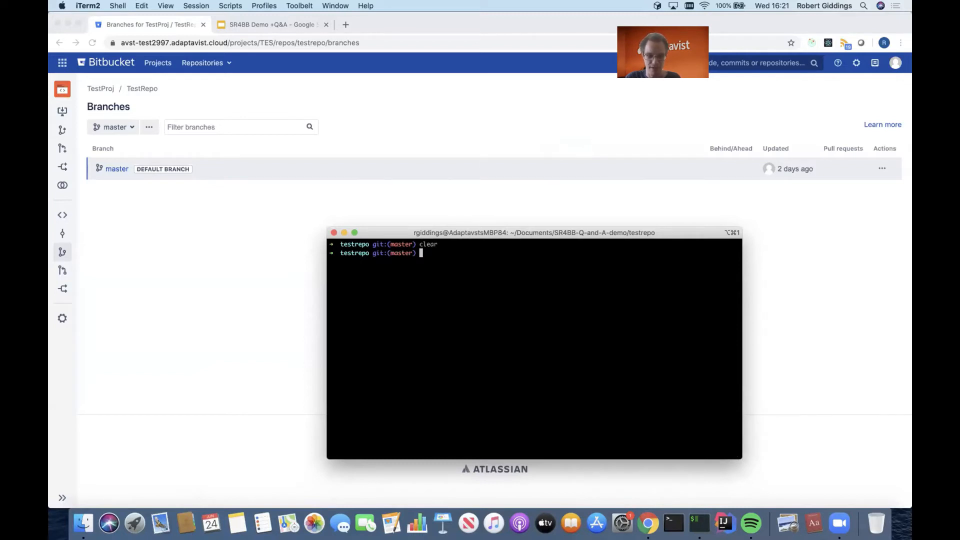
{"action": "key", "text": "ctrl+l"}
Try to check out a branch named new_branch in the testrepo working copy with git checkout.
{"action": "type", "text": "gi"}
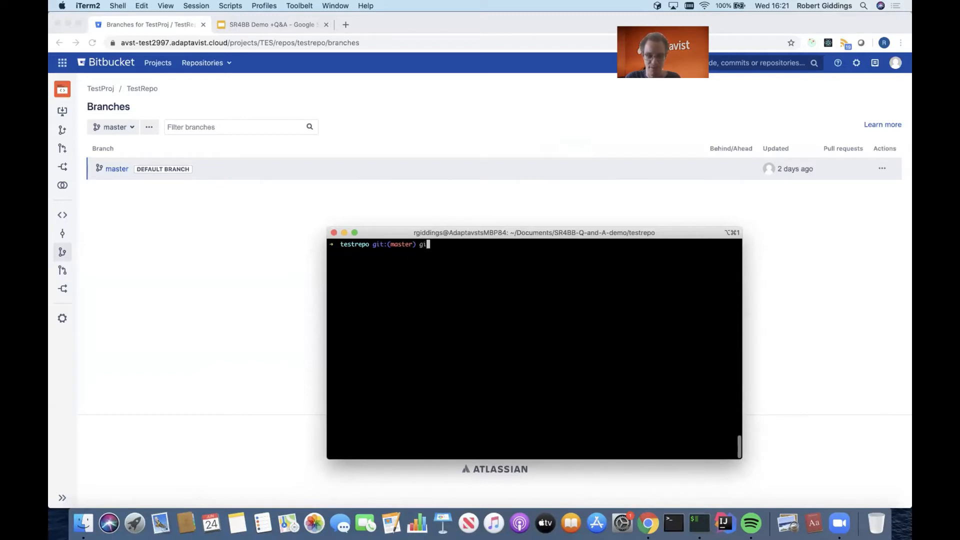
{"action": "type", "text": "t checkout "}
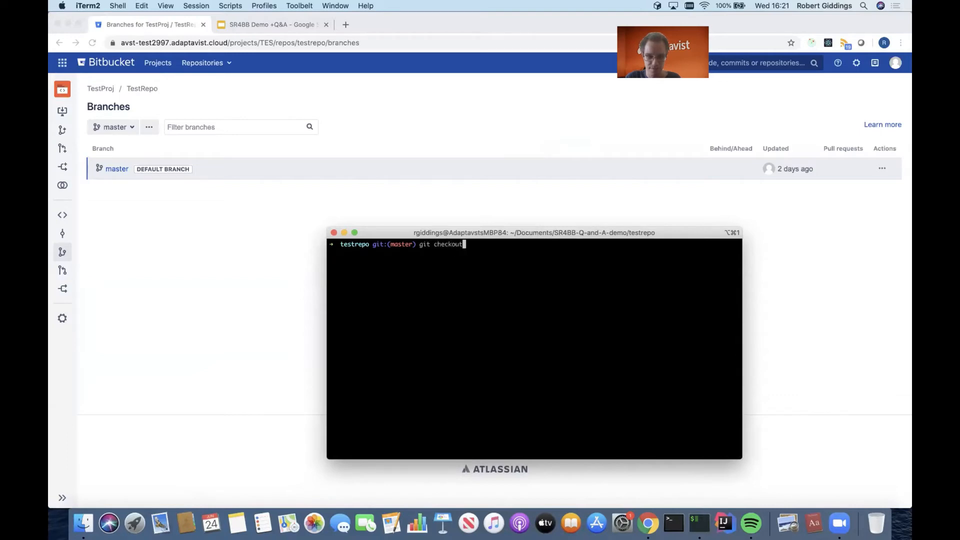
{"action": "type", "text": "new_branch"}
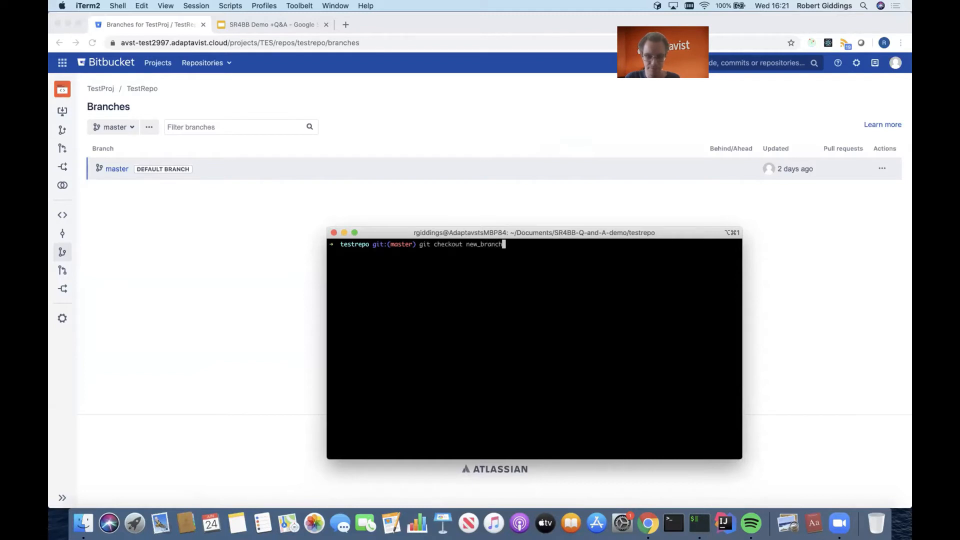
{"action": "key", "text": "Return"}
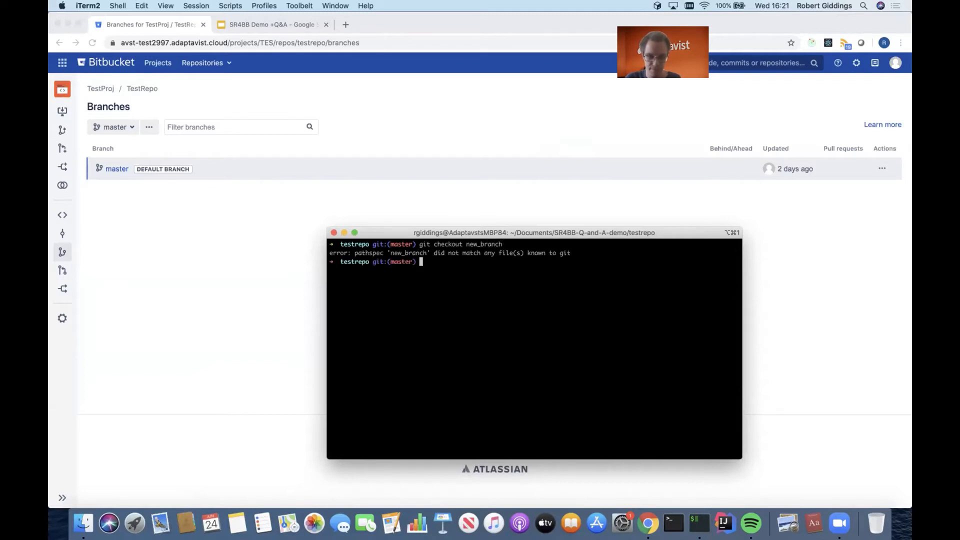
Rerun the checkout with the -b option to create new_branch and switch to it.
{"action": "key", "text": "Up"}
{"action": "key", "text": "Left"}
{"action": "key", "text": "Left"}
{"action": "key", "text": "Left"}
{"action": "key", "text": "Left"}
{"action": "key", "text": "Left"}
{"action": "key", "text": "Left"}
{"action": "key", "text": "Left"}
{"action": "key", "text": "Left"}
{"action": "key", "text": "Left"}
{"action": "key", "text": "Left"}
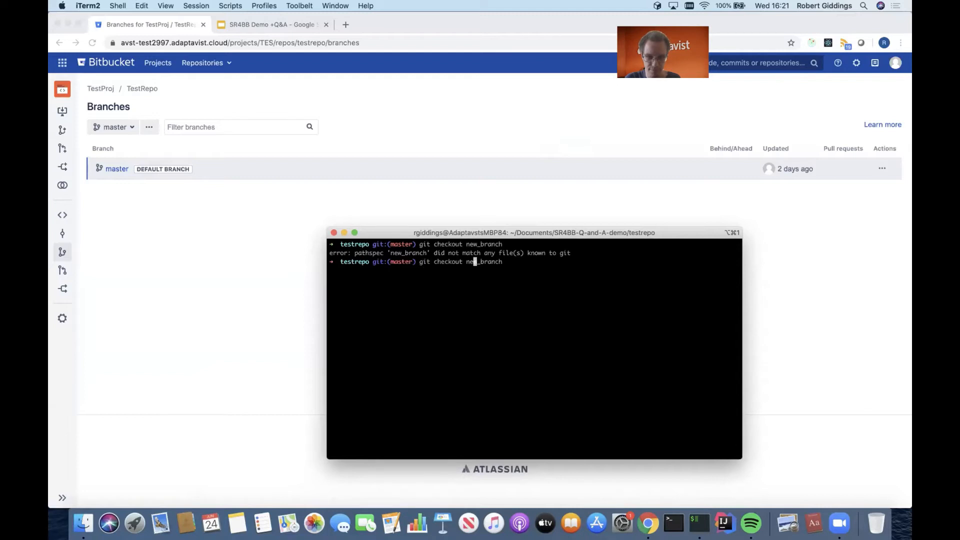
{"action": "type", "text": "-b"}
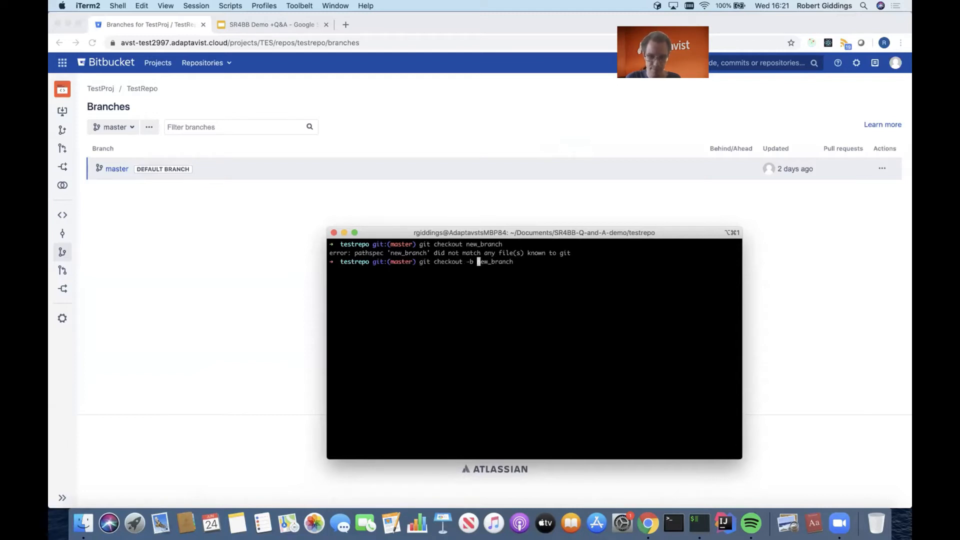
{"action": "key", "text": "Return"}
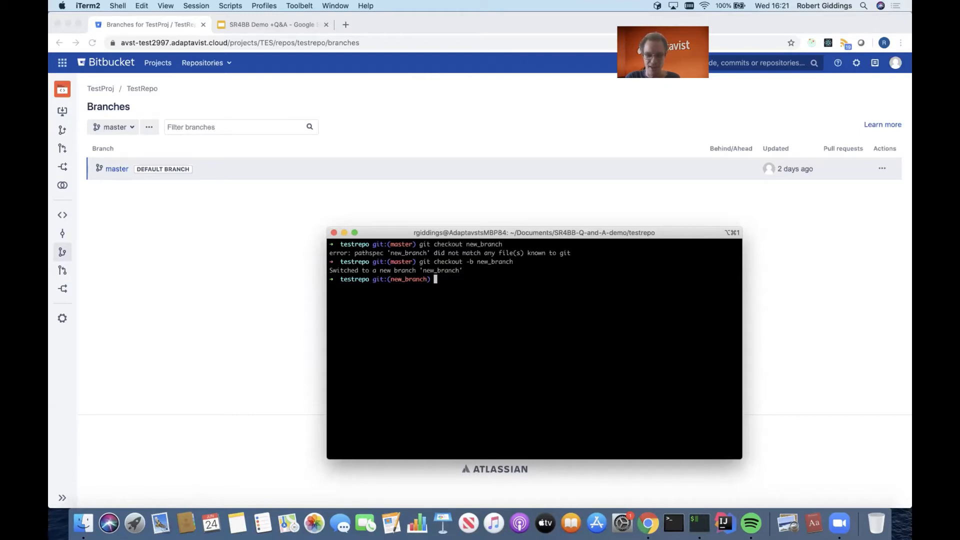
Create an empty file named new_file.txt and stage it with git add.
{"action": "type", "text": "touch new_file.txt"}
{"action": "key", "text": "Return"}
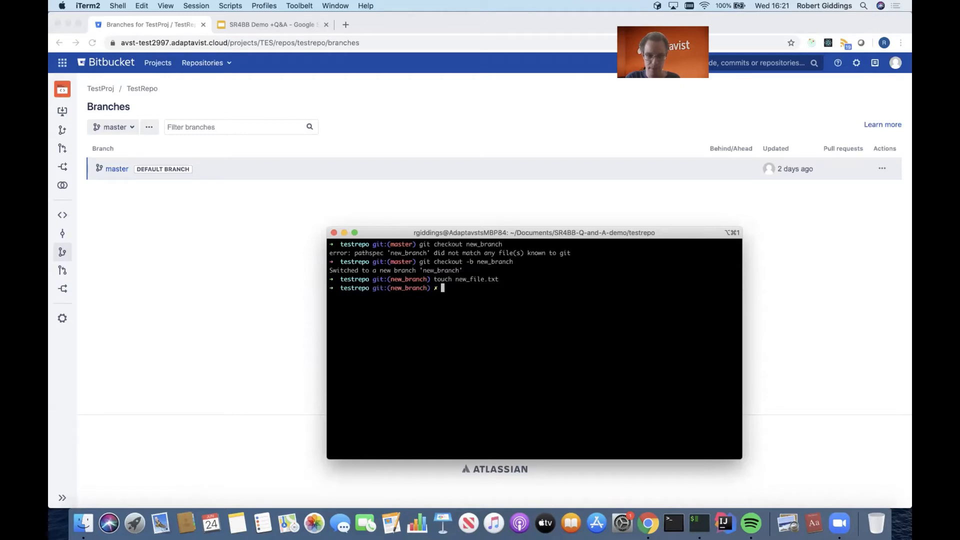
{"action": "type", "text": "git add new_file.txt"}
{"action": "key", "text": "Return"}
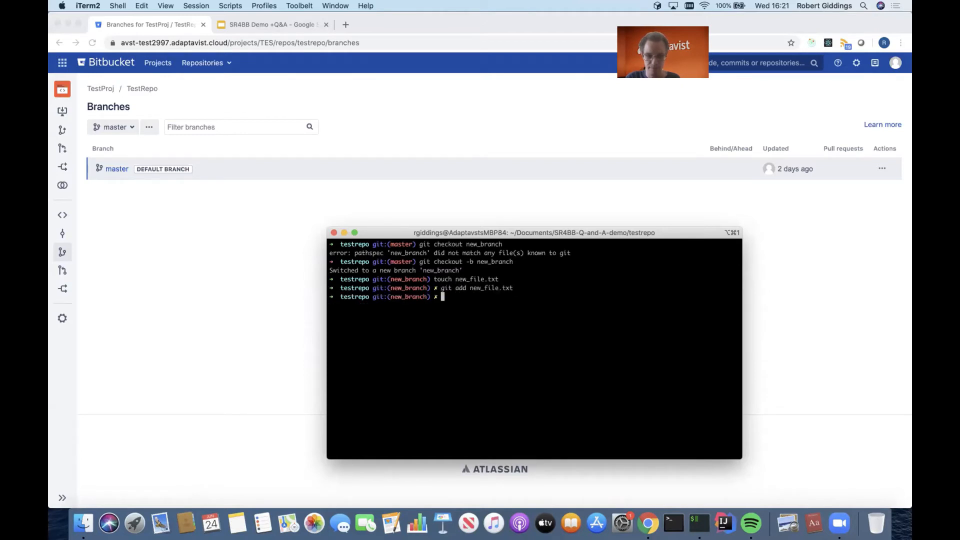
Commit the staged file with the message "New file", overriding the author with an invalid user name and placeholder e-mail.
{"action": "type", "text": "git commit "}
{"action": "type", "text": "-"}
{"action": "type", "text": "m"}
{"action": "type", "text": "-"}
{"action": "type", "text": "uth"}
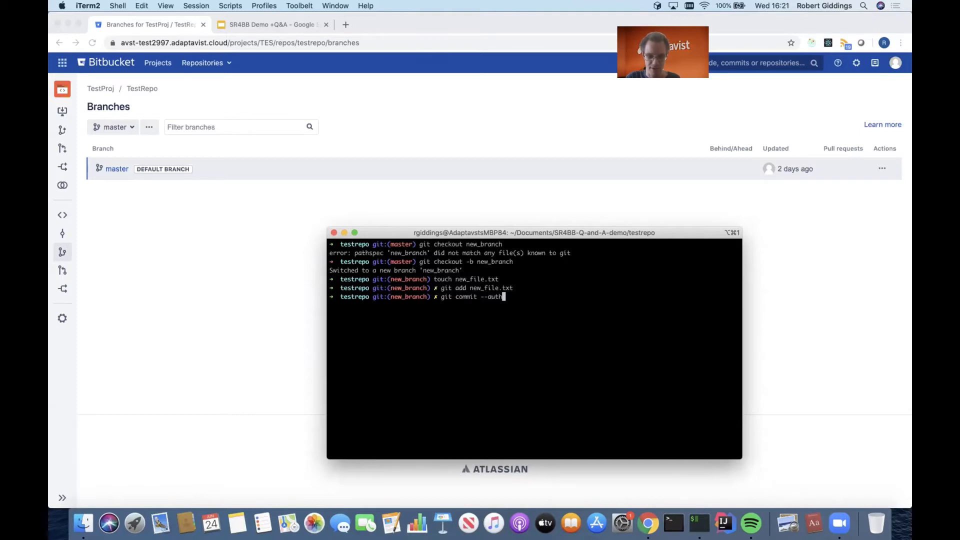
{"action": "type", "text": "or=\"Invali"}
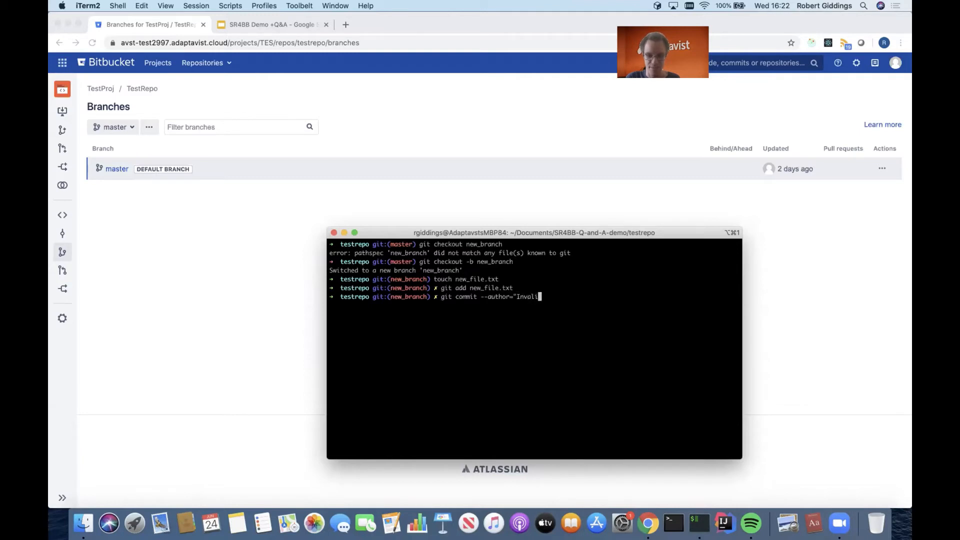
{"action": "type", "text": "d User<incalid"}
{"action": "key", "text": "BackSpace"}
{"action": "key", "text": "BackSpace"}
{"action": "key", "text": "BackSpace"}
{"action": "key", "text": "BackSpace"}
{"action": "key", "text": "BackSpace"}
{"action": "type", "text": "valid"}
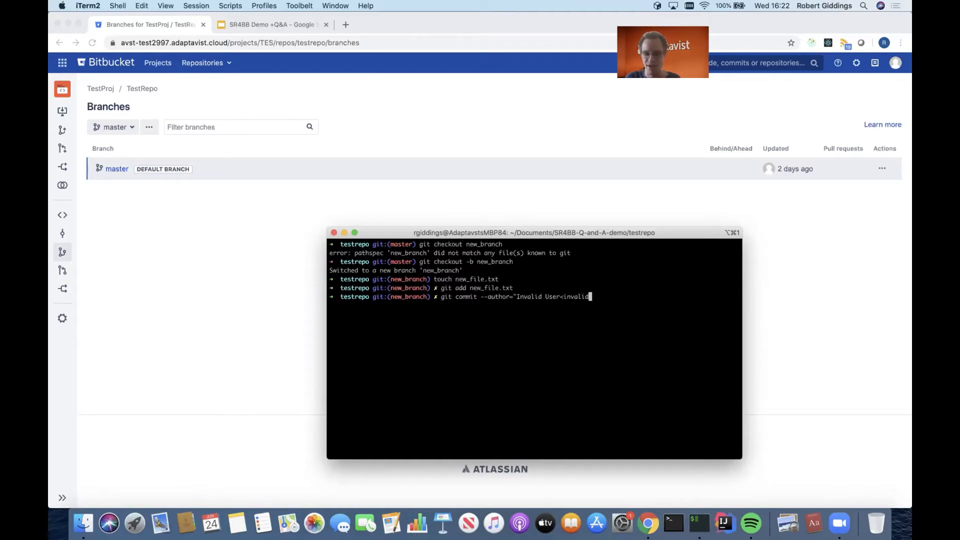
{"action": "type", "text": "@example."}
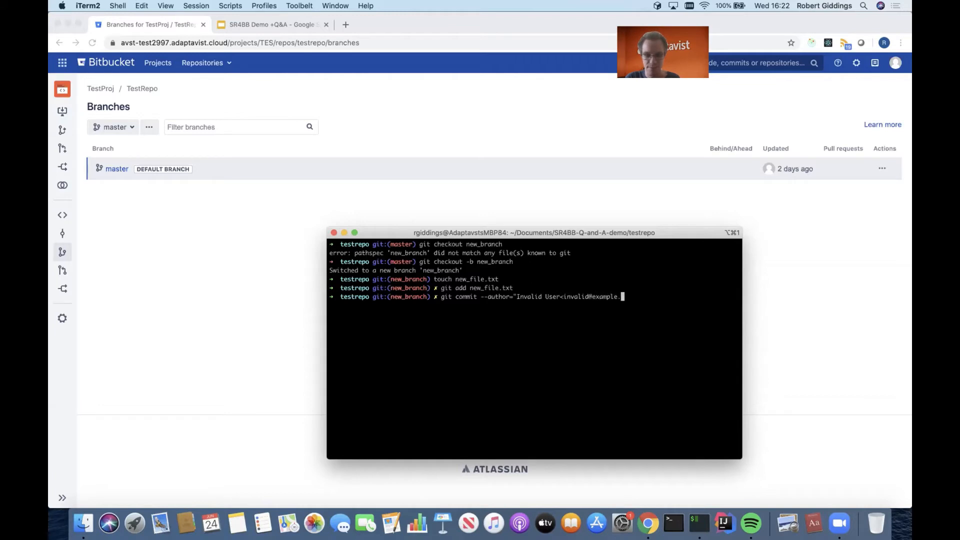
{"action": "type", "text": "com>\" -m \"New "}
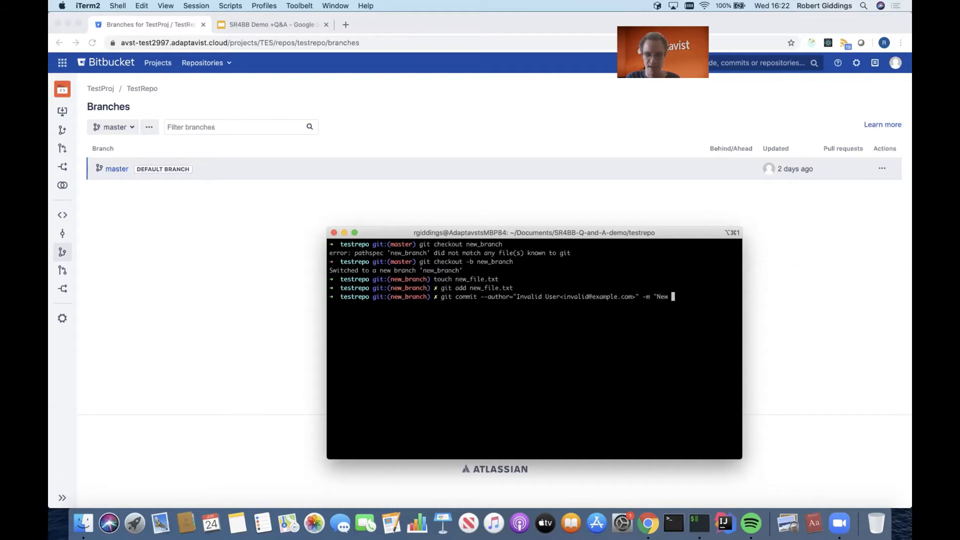
{"action": "type", "text": "file\""}
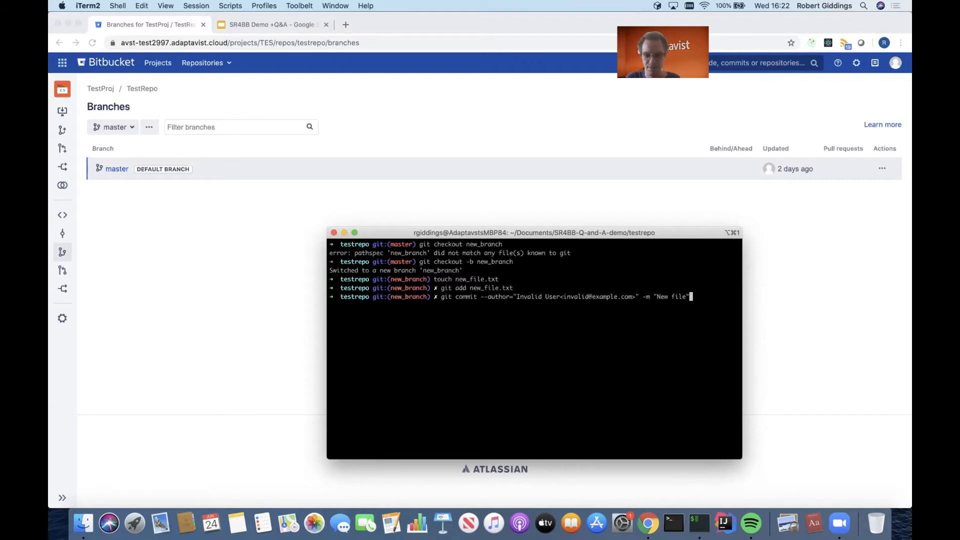
{"action": "key", "text": "Return"}
Try to push new_branch to origin, setting it as the upstream branch.
{"action": "type", "text": "git push"}
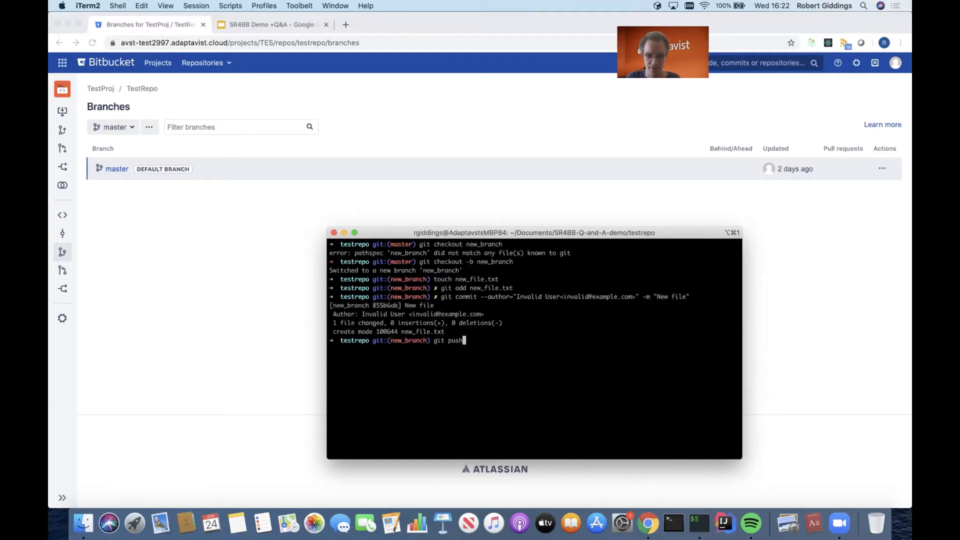
{"action": "key", "text": "Return"}
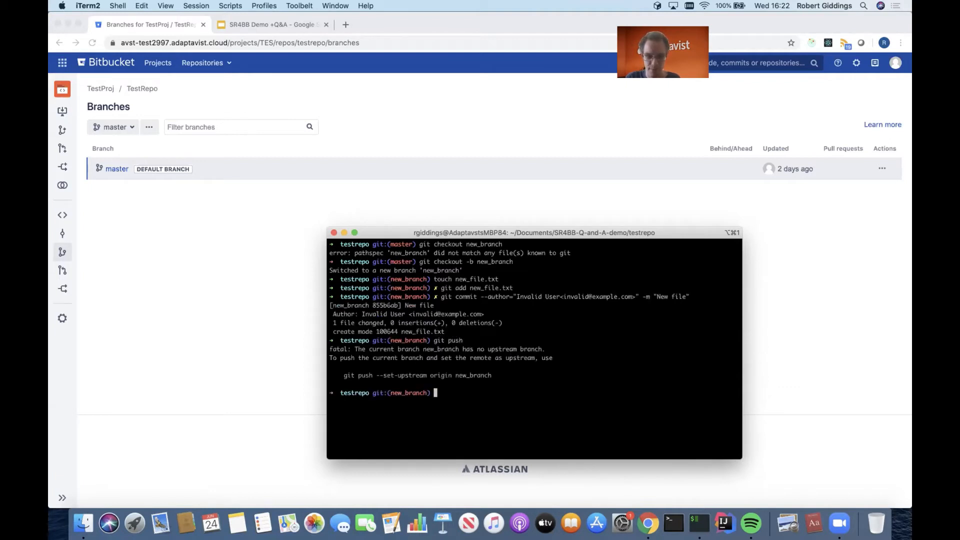
{"action": "left_click_drag", "start_coordinate": [492, 375], "coordinate": [344, 375]}
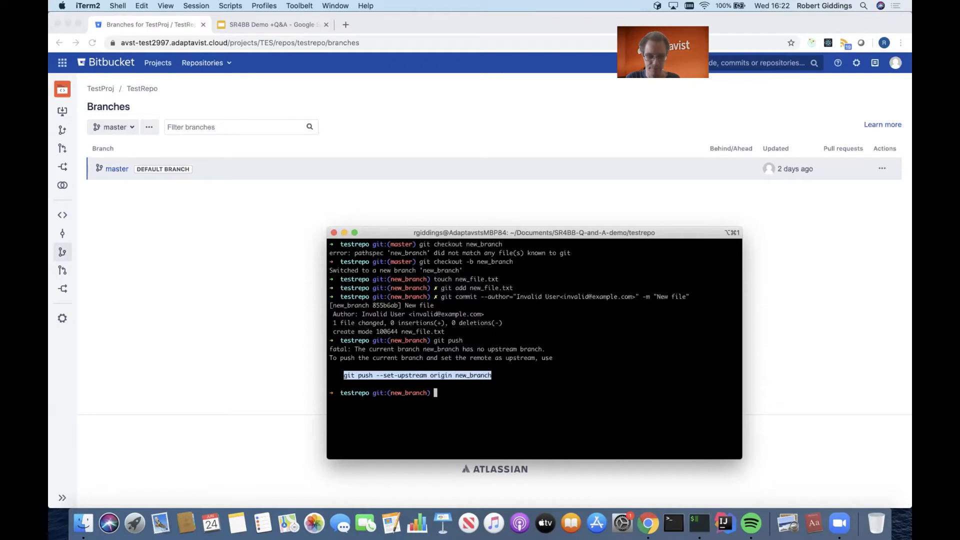
{"action": "type", "text": "git push --set-upstream origin new_branch"}
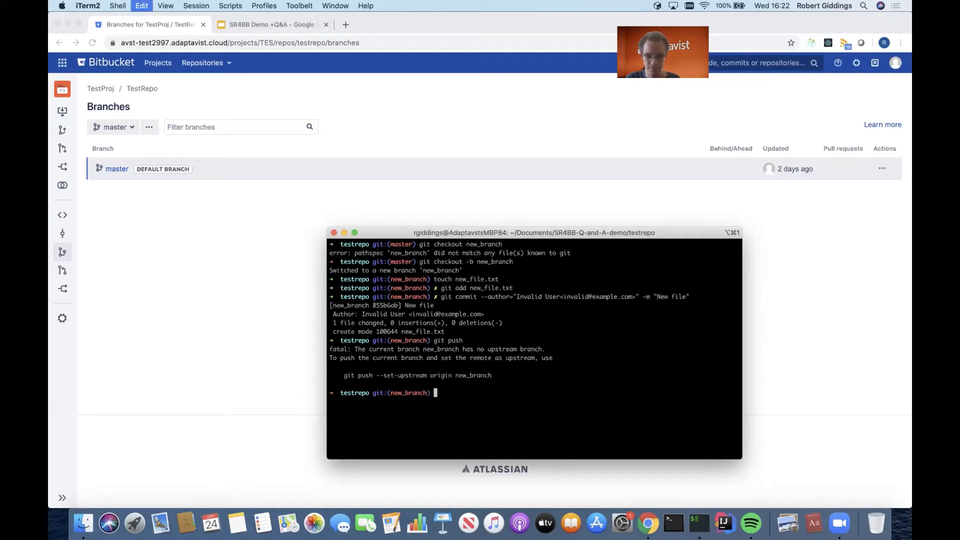
{"action": "key", "text": "Return"}
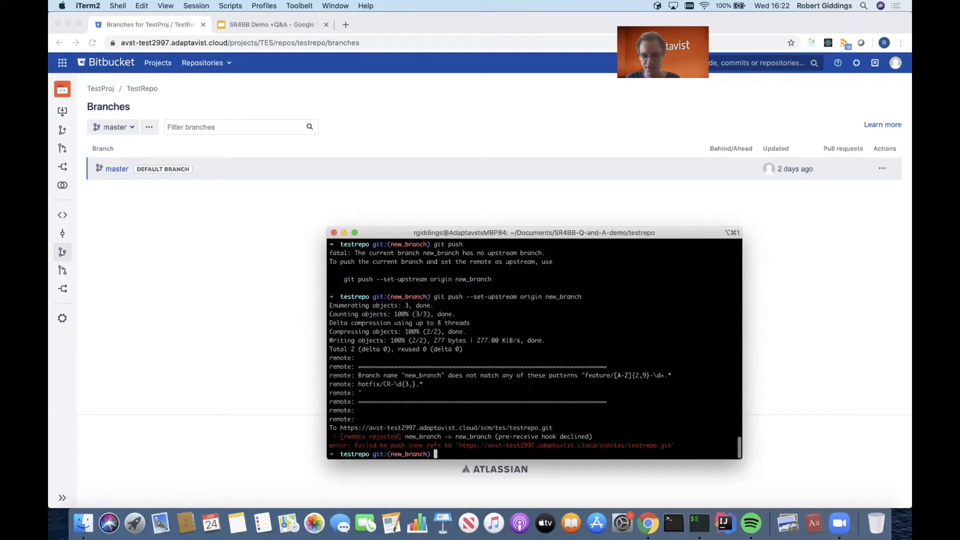
Examine the remote's push response, focusing on the branch name and the allowed feature and hotfix naming patterns.
{"action": "left_click_drag", "start_coordinate": [735, 384], "coordinate": [335, 376]}
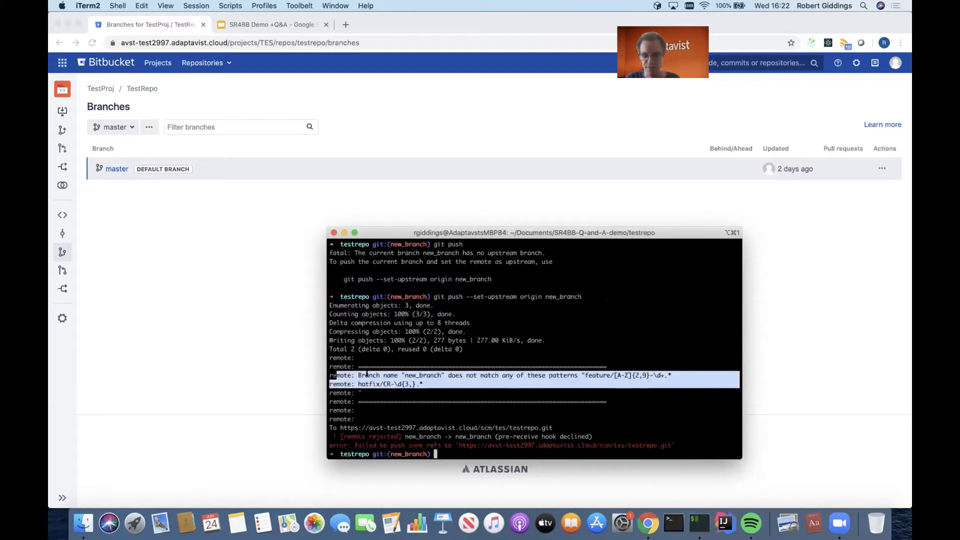
{"action": "left_click", "coordinate": [366, 374]}
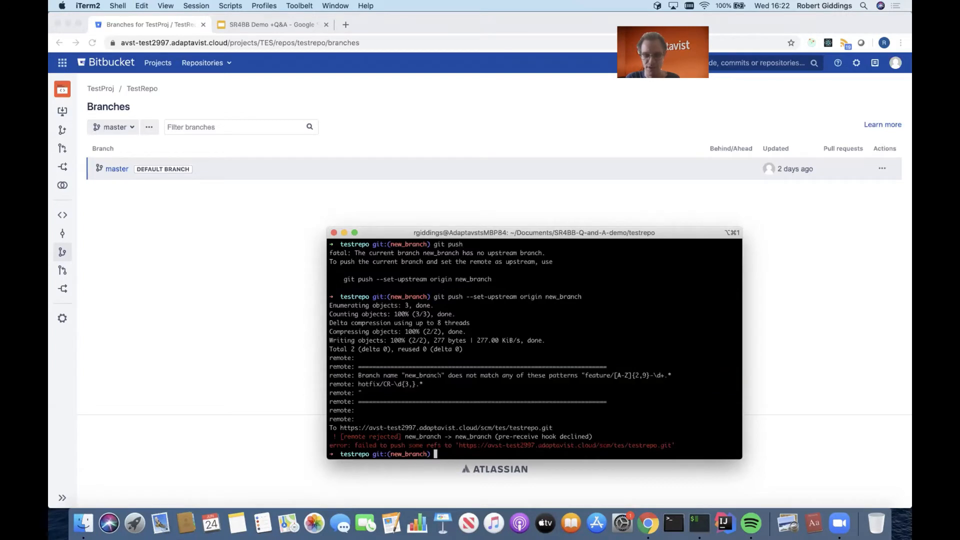
{"action": "left_click_drag", "start_coordinate": [425, 383], "coordinate": [447, 375]}
{"action": "left_click", "coordinate": [406, 379]}
{"action": "left_click_drag", "start_coordinate": [585, 375], "coordinate": [663, 375]}
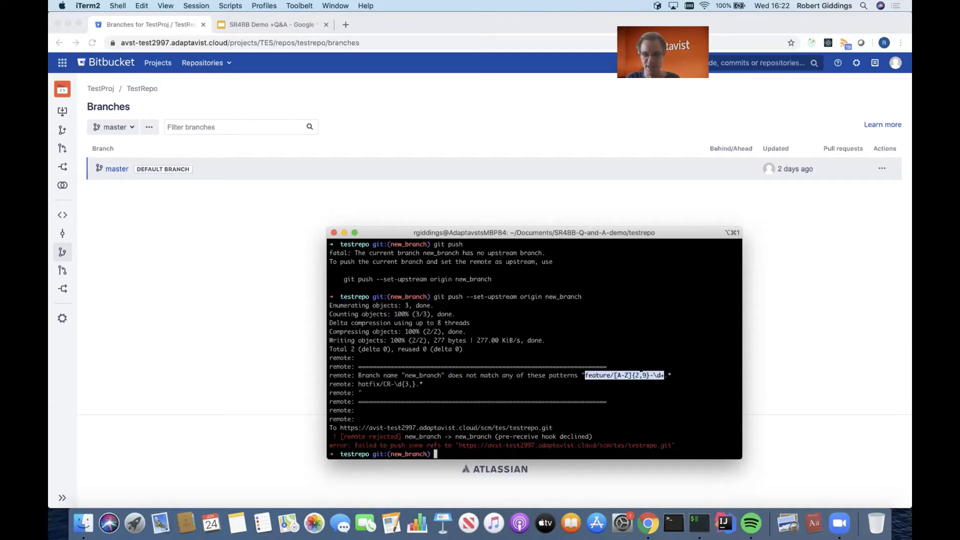
{"action": "left_click", "coordinate": [618, 375]}
{"action": "left_click_drag", "start_coordinate": [614, 375], "coordinate": [672, 375]}
{"action": "left_click", "coordinate": [671, 375]}
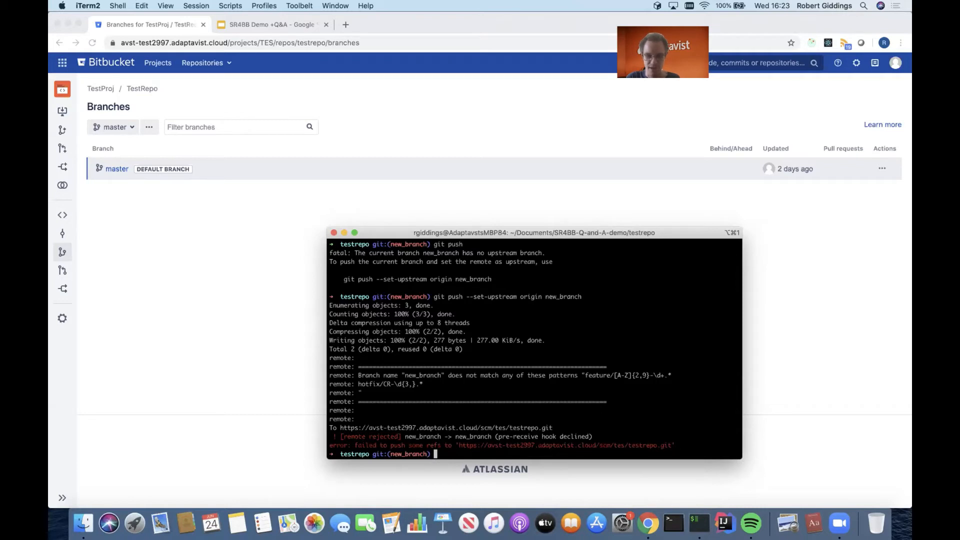
Rename the current branch to feature/JIR-1 with git branch -m.
{"action": "type", "text": "git branch -m"}
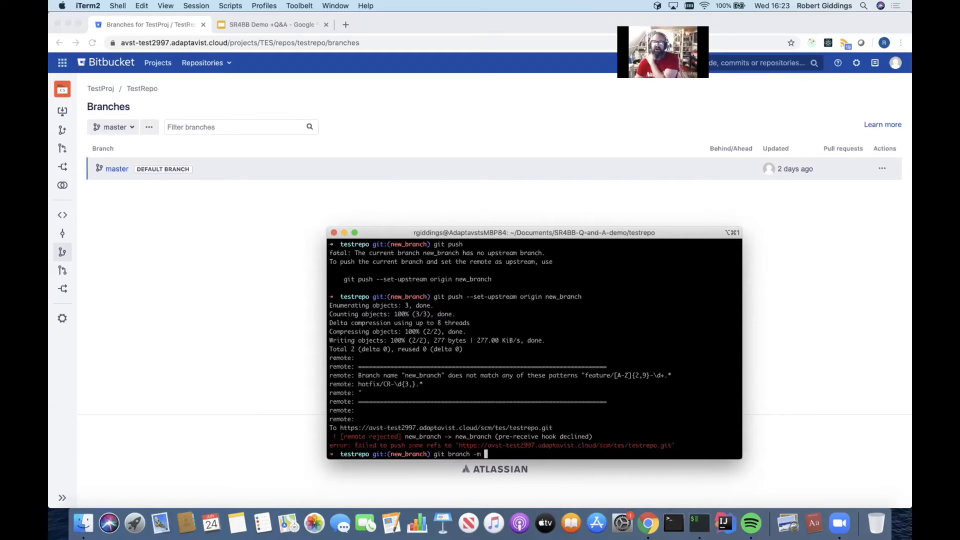
{"action": "type", "text": "feature/"}
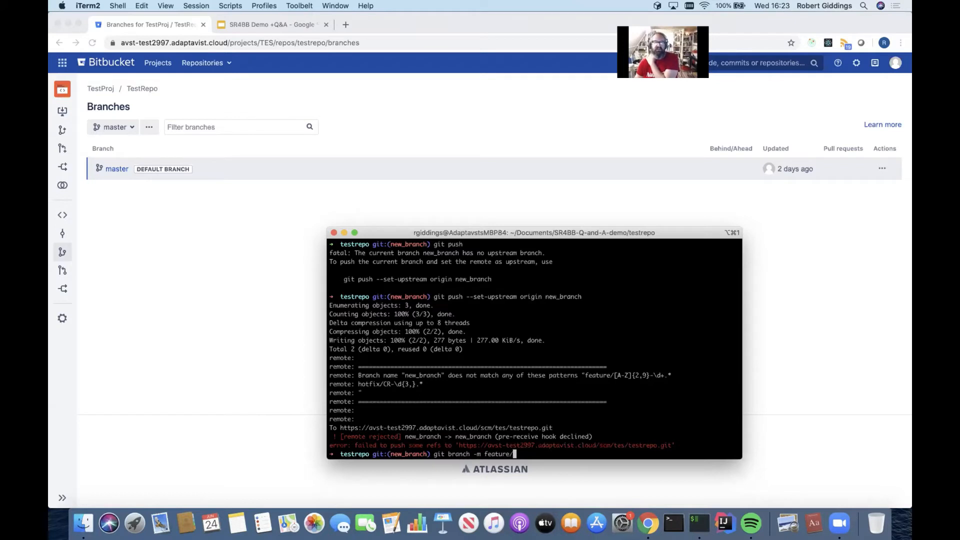
{"action": "type", "text": "JIR-"}
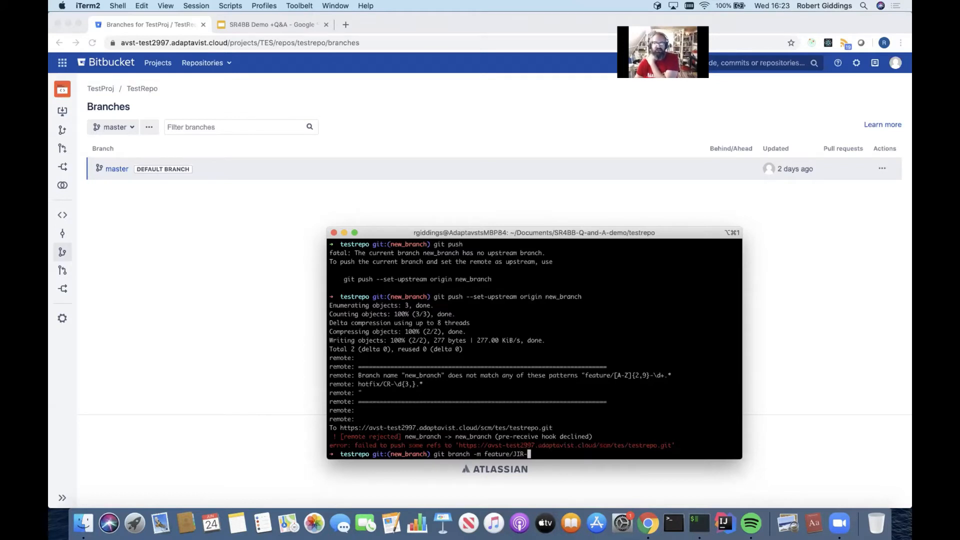
{"action": "type", "text": "1"}
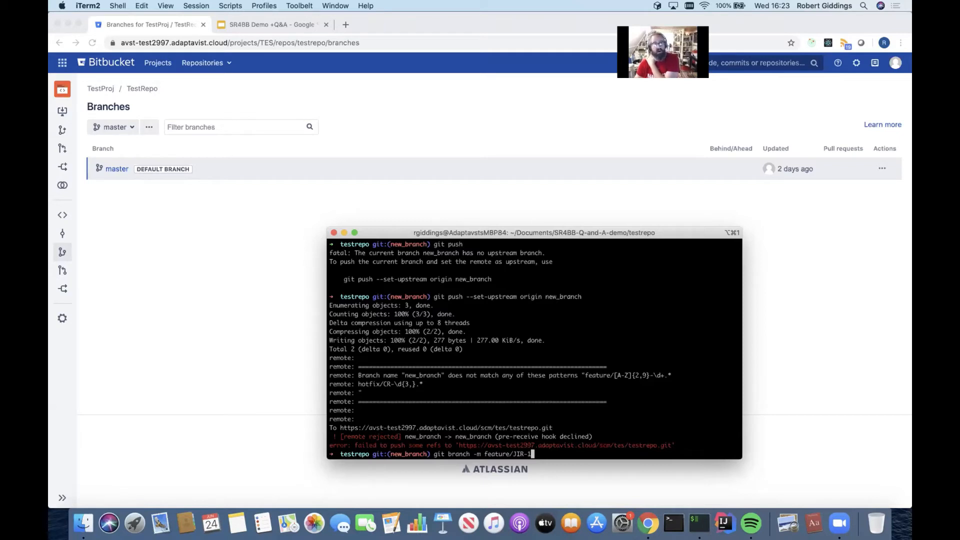
{"action": "key", "text": "Return"}
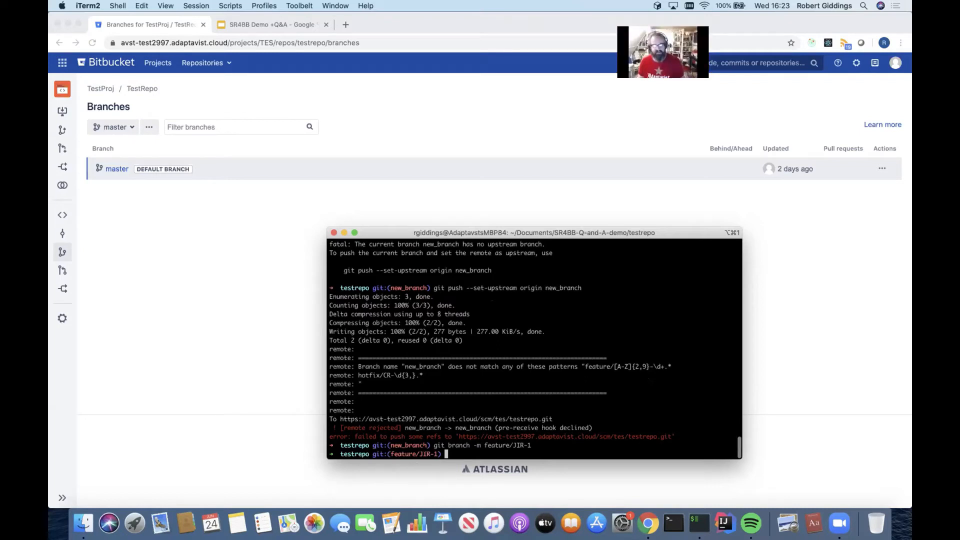
Try to push feature/JIR-1 to origin with its upstream set, and review the remote's response.
{"action": "type", "text": "gi"}
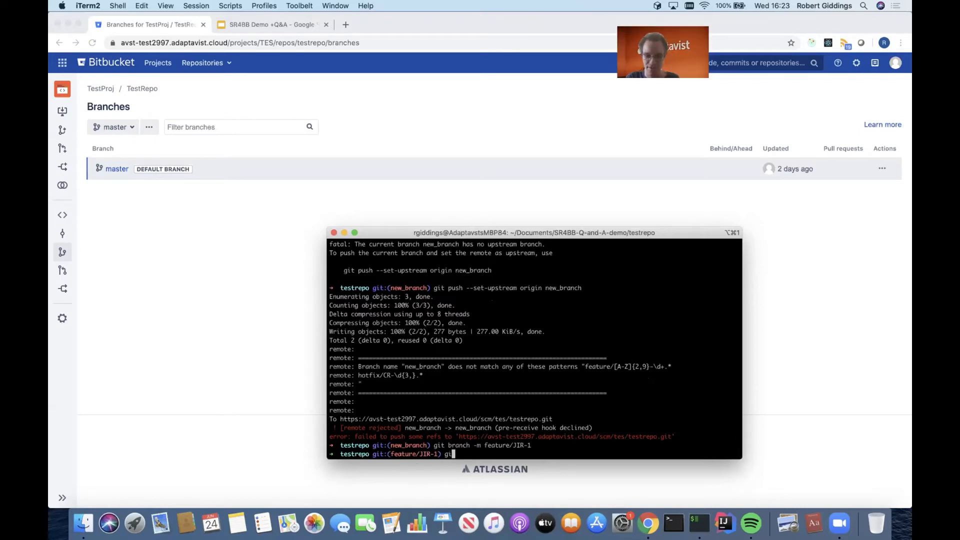
{"action": "type", "text": "t push"}
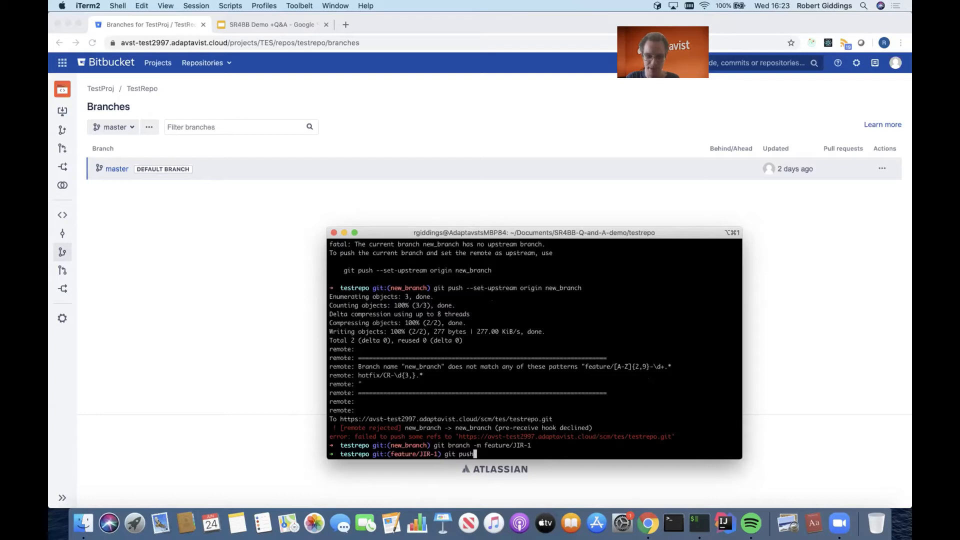
{"action": "key", "text": "Return"}
{"action": "left_click_drag", "start_coordinate": [503, 436], "coordinate": [344, 436]}
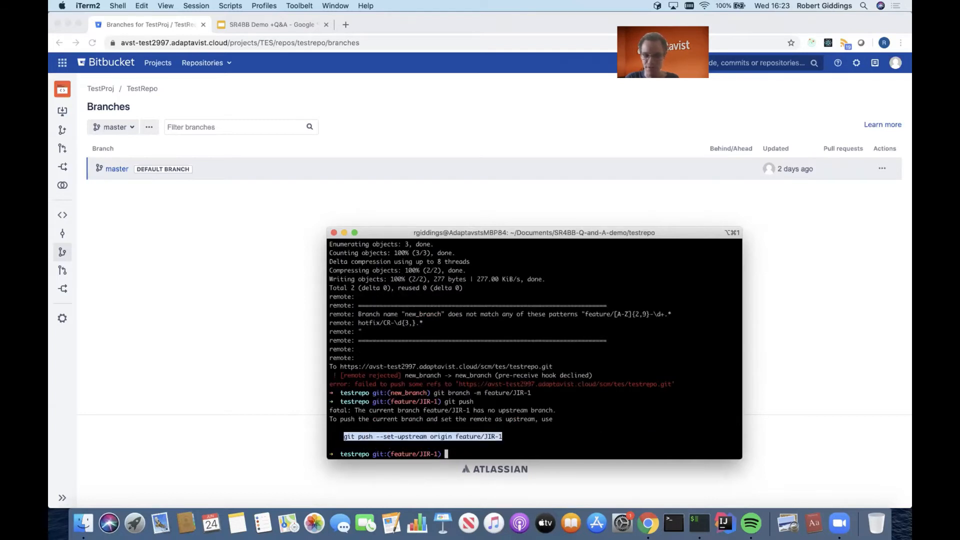
{"action": "type", "text": "git push --set-upstream origin feature/JIR-1"}
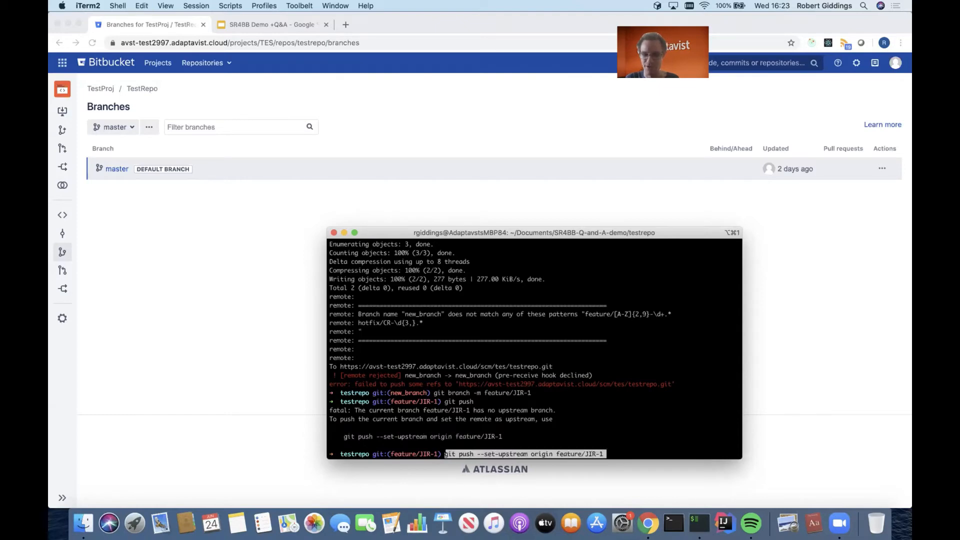
{"action": "key", "text": "Return"}
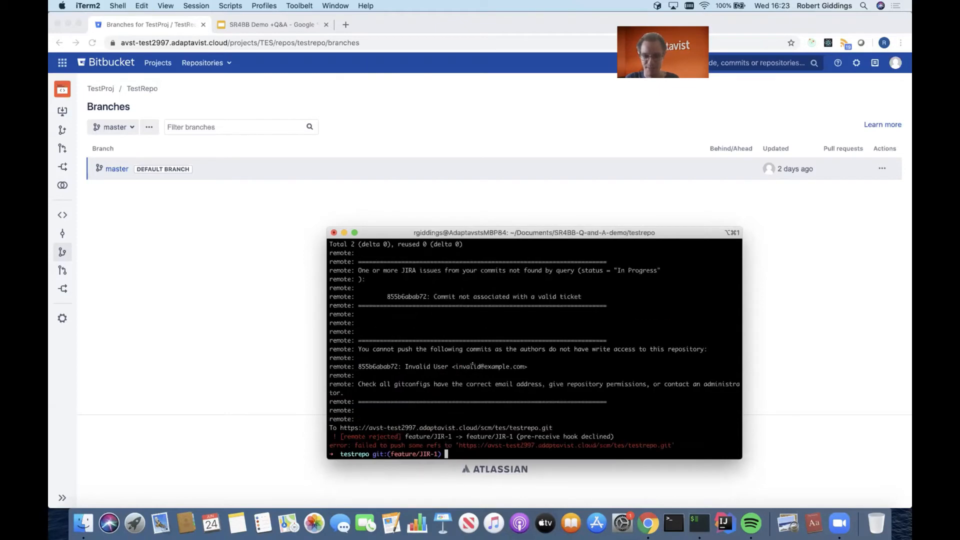
{"action": "scroll", "coordinate": [473, 365], "scroll_direction": "up", "scroll_amount": 5}
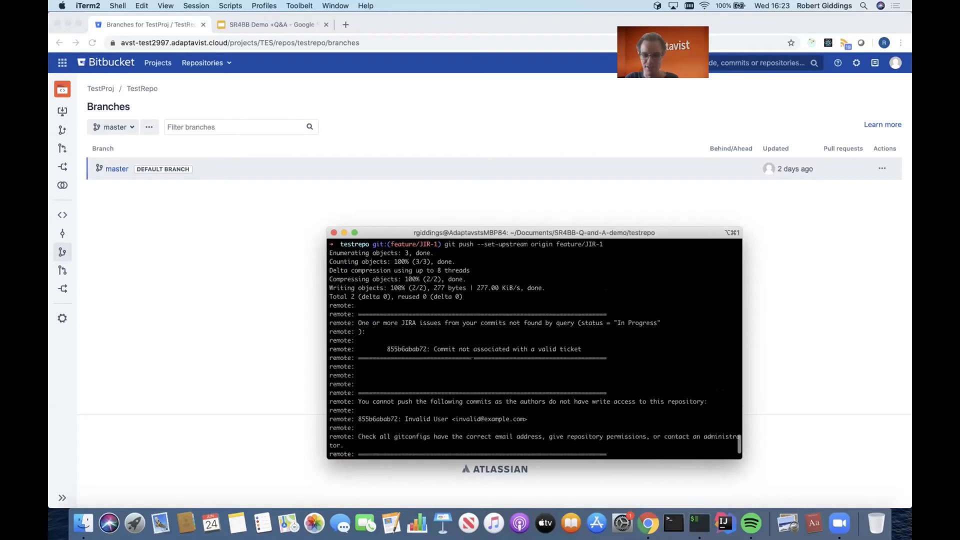
Examine the remote's response to the feature/JIR-1 push, focusing on the Jira ticket check and the commit author's write access check.
{"action": "scroll", "coordinate": [535, 350], "scroll_direction": "down", "scroll_amount": 3}
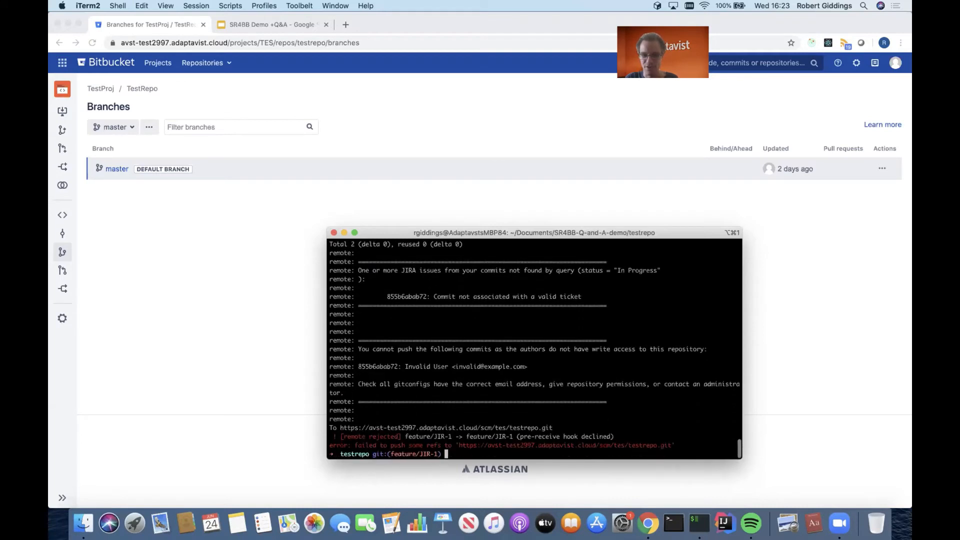
{"action": "left_click_drag", "start_coordinate": [358, 270], "coordinate": [619, 302]}
{"action": "left_click", "coordinate": [619, 302]}
{"action": "left_click_drag", "start_coordinate": [356, 349], "coordinate": [563, 384]}
{"action": "left_click", "coordinate": [564, 384]}
{"action": "left_click_drag", "start_coordinate": [357, 349], "coordinate": [655, 384]}
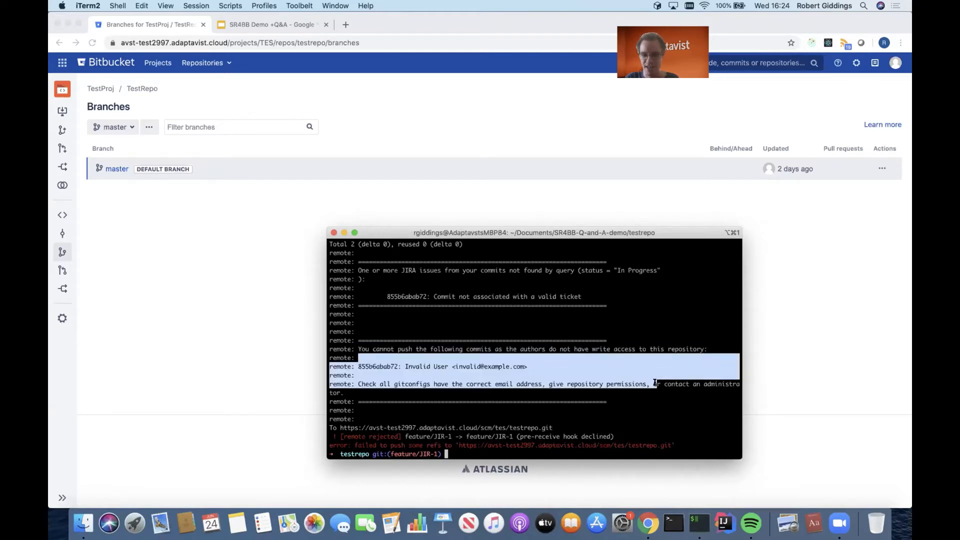
{"action": "left_click", "coordinate": [655, 385]}
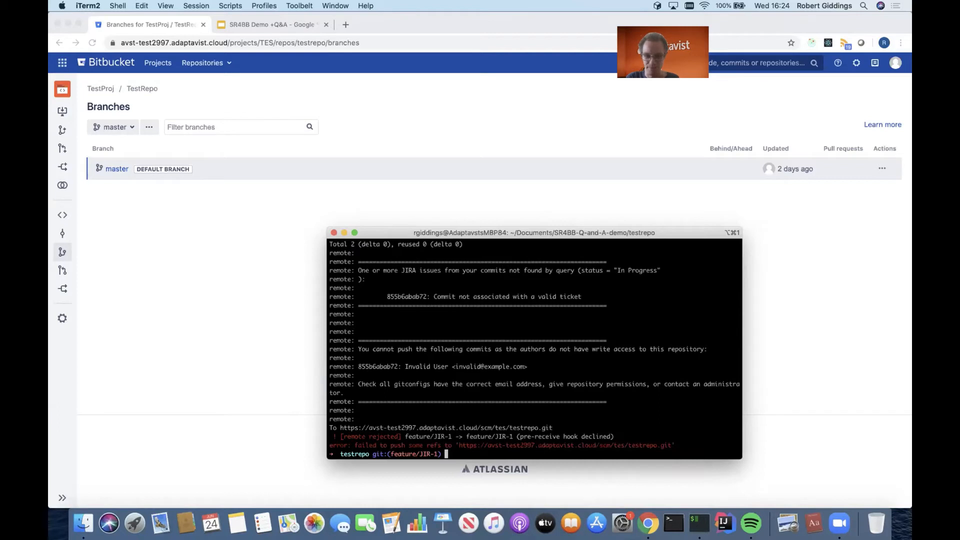
Amend the last commit with git commit --amend --author, giving a valid author name and e-mail and keeping the commit message.
{"action": "type", "text": "git"}
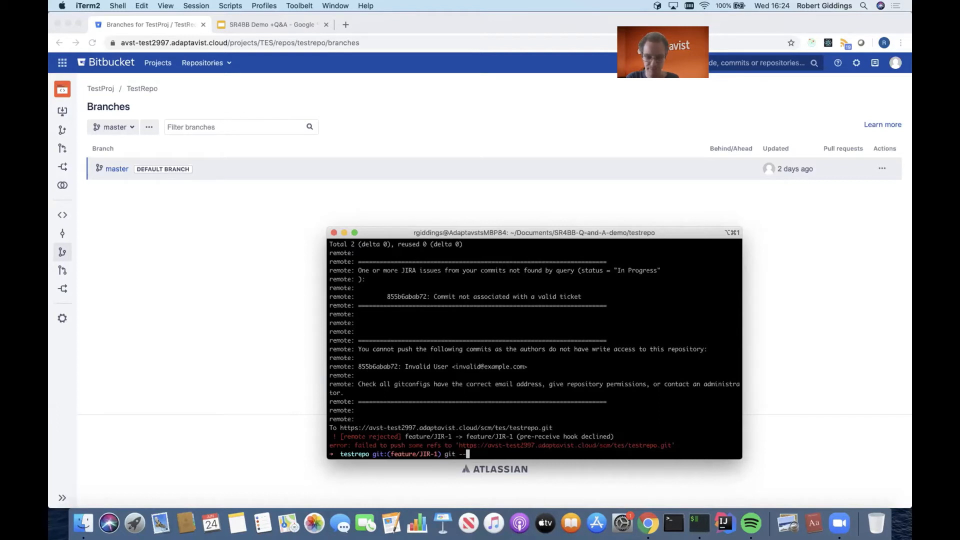
{"action": "key", "text": "BackSpace"}
{"action": "type", "text": "commit --amend "}
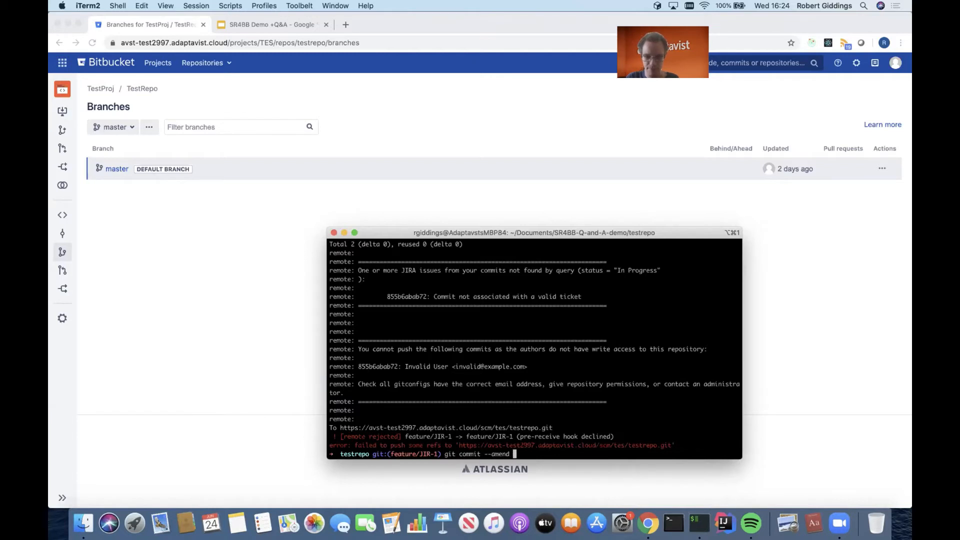
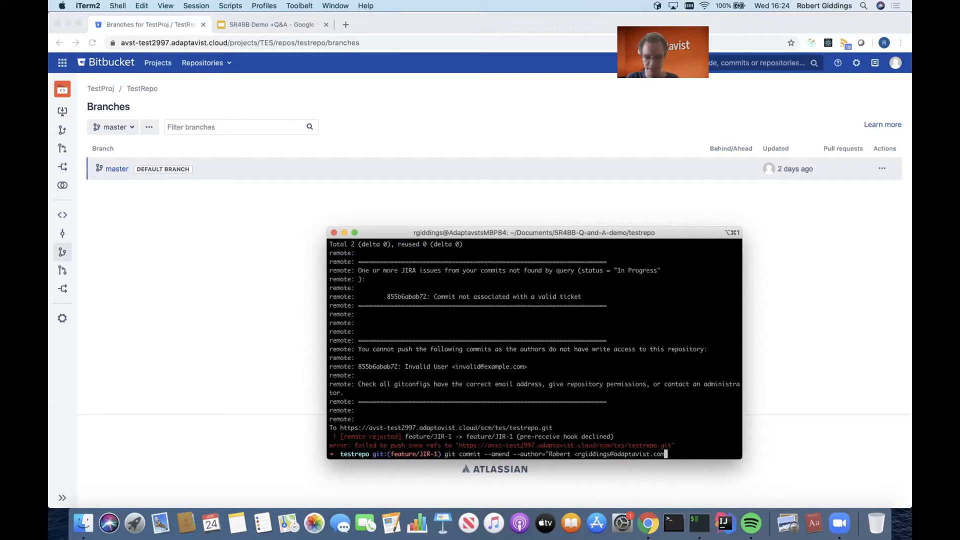
{"action": "type", "text": ">\""}
{"action": "key", "text": "Return"}
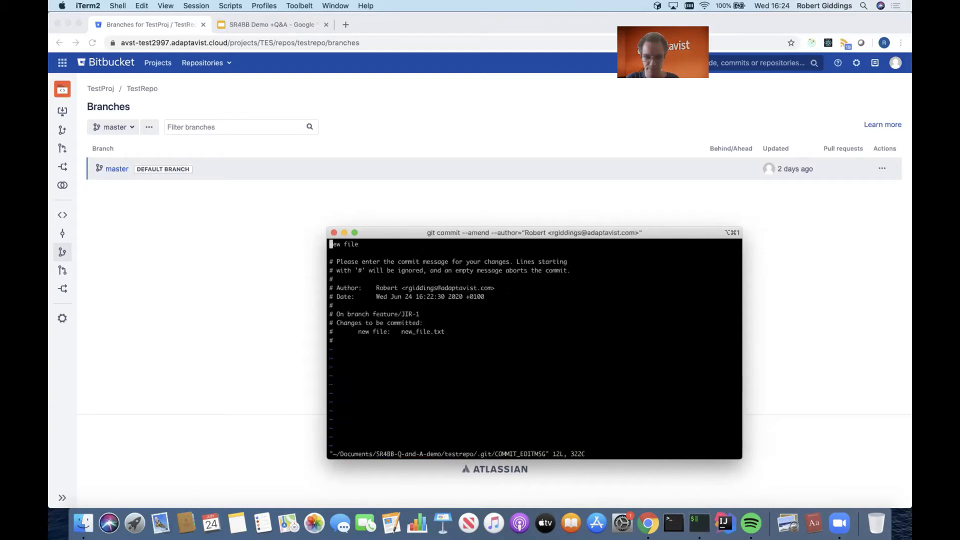
{"action": "type", "text": ":wq"}
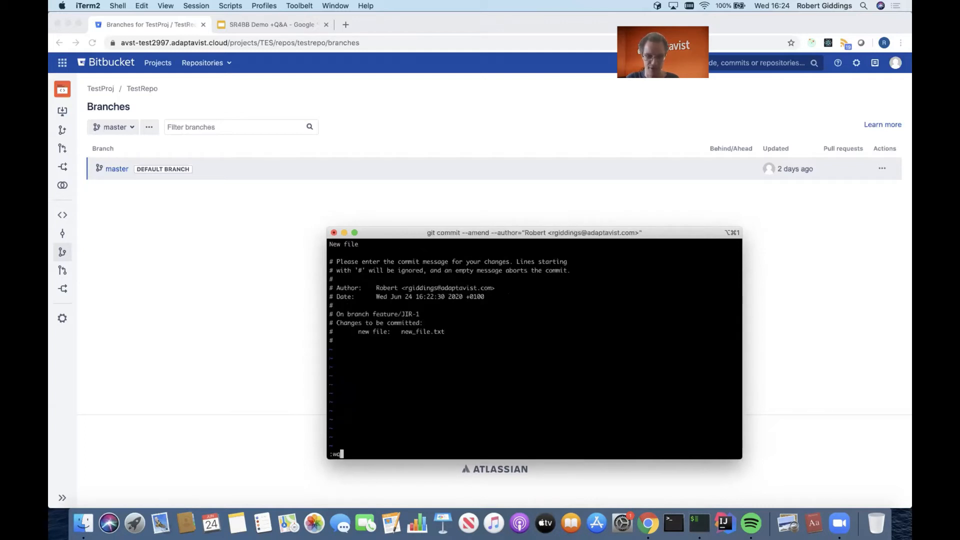
{"action": "key", "text": "Return"}
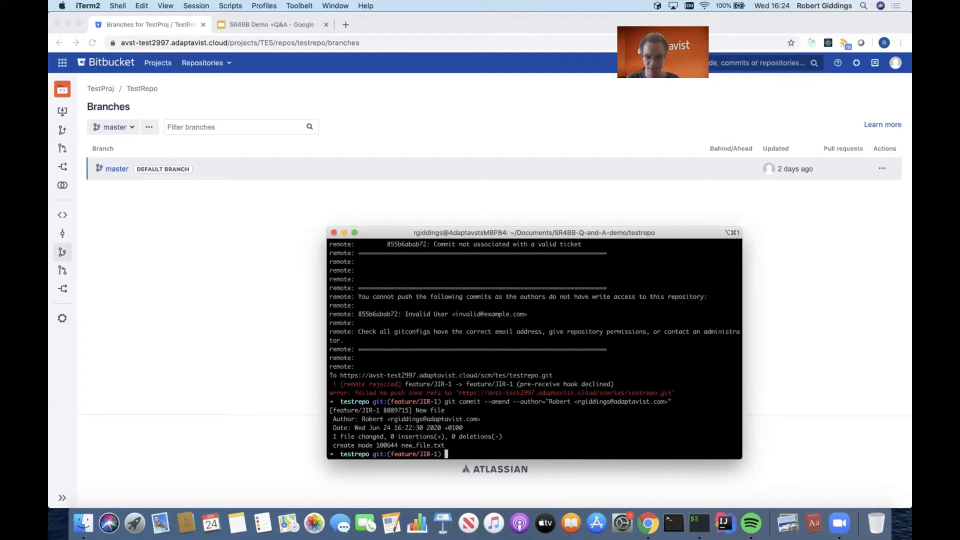
Try to push feature/JIR-1 to origin again with its upstream set, using the commit with the corrected author.
{"action": "key", "text": "Up"}
{"action": "key", "text": "Up"}
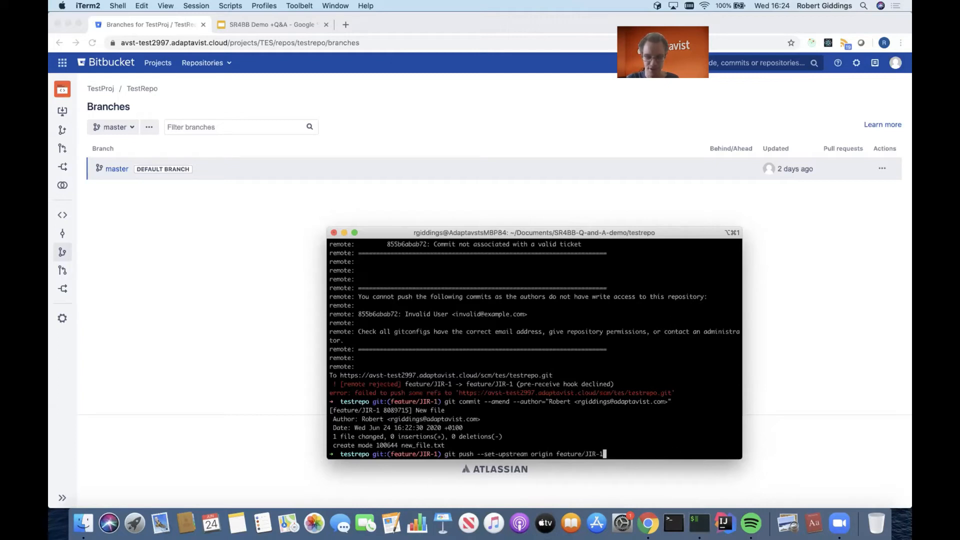
{"action": "key", "text": "Up"}
{"action": "key", "text": "Down"}
{"action": "key", "text": "Return"}
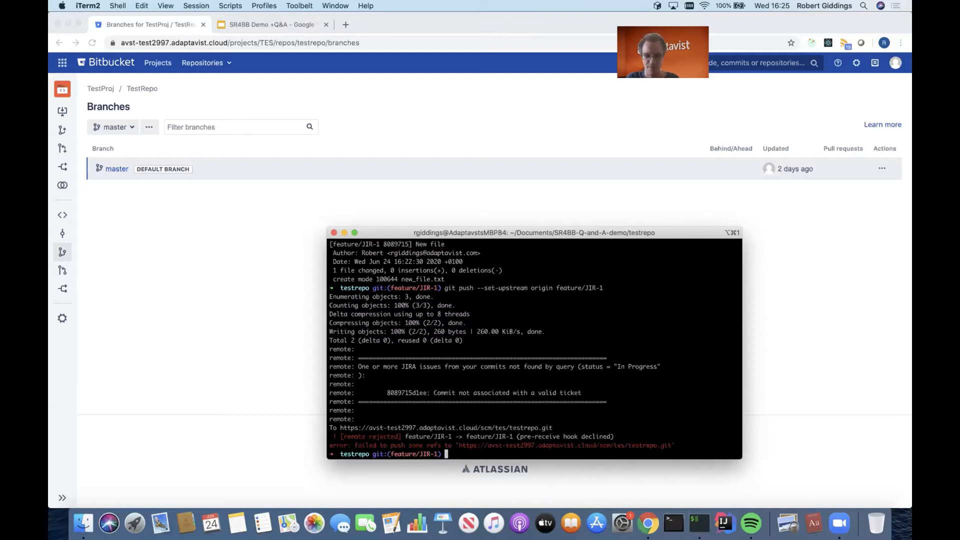
Amend the last commit's message to "Change for JIR-1" and save it.
{"action": "type", "text": "git commit --ame"}
{"action": "type", "text": "nd"}
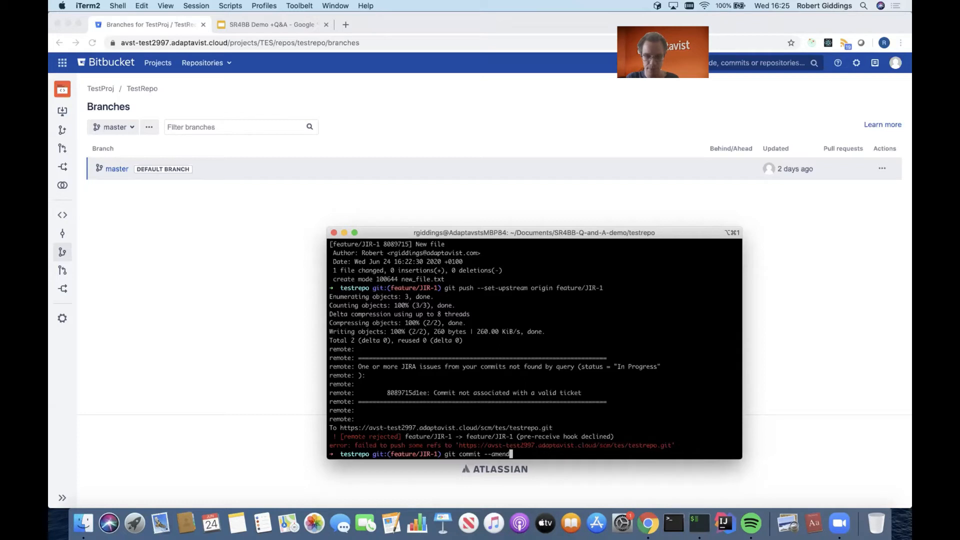
{"action": "key", "text": "Return"}
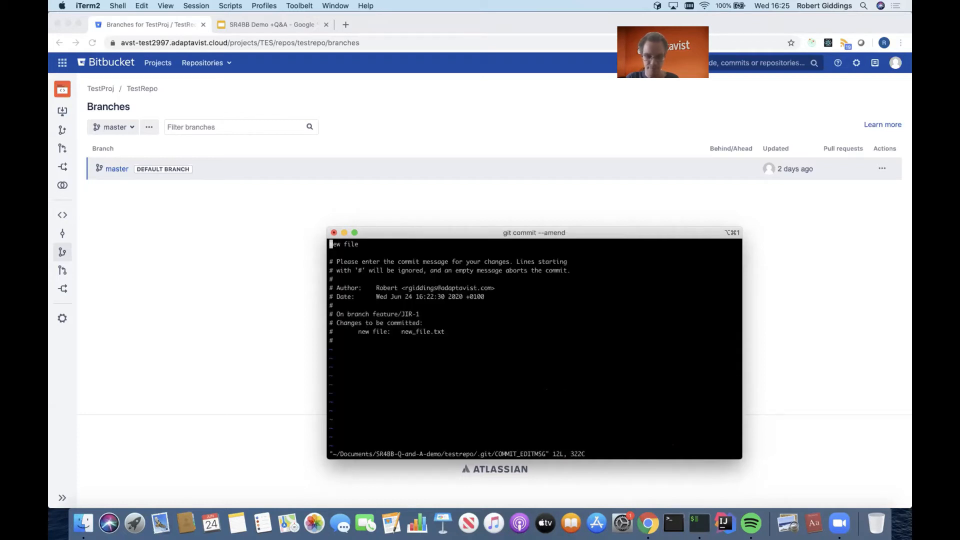
{"action": "type", "text": "iN"}
{"action": "key", "text": "Delete"}
{"action": "key", "text": "Right"}
{"action": "key", "text": "Right"}
{"action": "key", "text": "Right"}
{"action": "key", "text": "Right"}
{"action": "key", "text": "Right"}
{"action": "key", "text": "Right"}
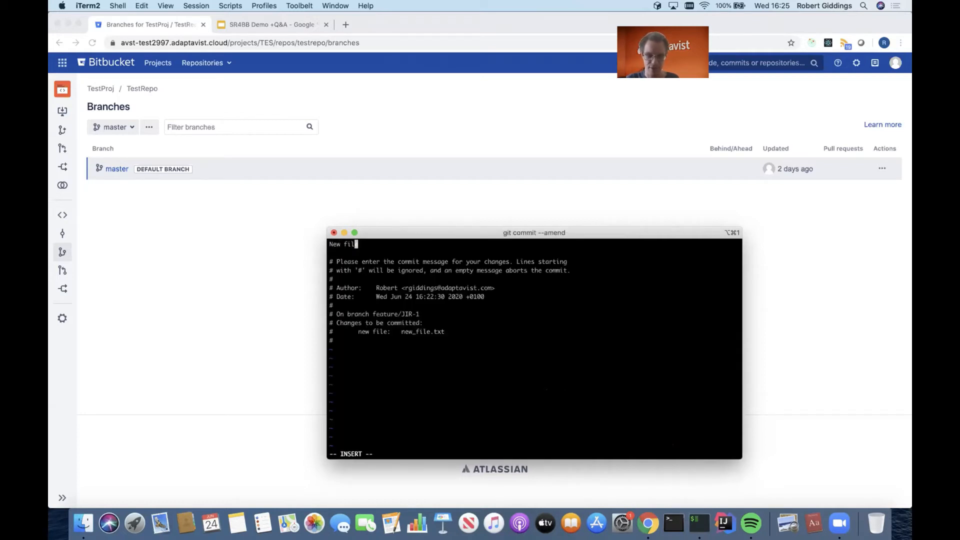
{"action": "key", "text": "Right"}
{"action": "key", "text": "BackSpace"}
{"action": "key", "text": "BackSpace"}
{"action": "key", "text": "BackSpace"}
{"action": "key", "text": "BackSpace"}
{"action": "key", "text": "BackSpace"}
{"action": "key", "text": "BackSpace"}
{"action": "key", "text": "BackSpace"}
{"action": "key", "text": "BackSpace"}
{"action": "type", "text": "Change "}
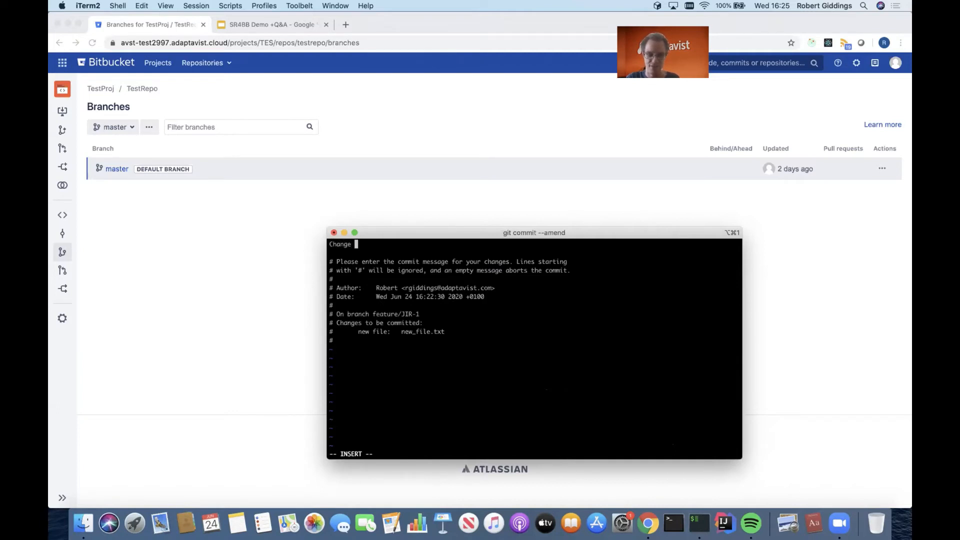
{"action": "type", "text": "for JIR-"}
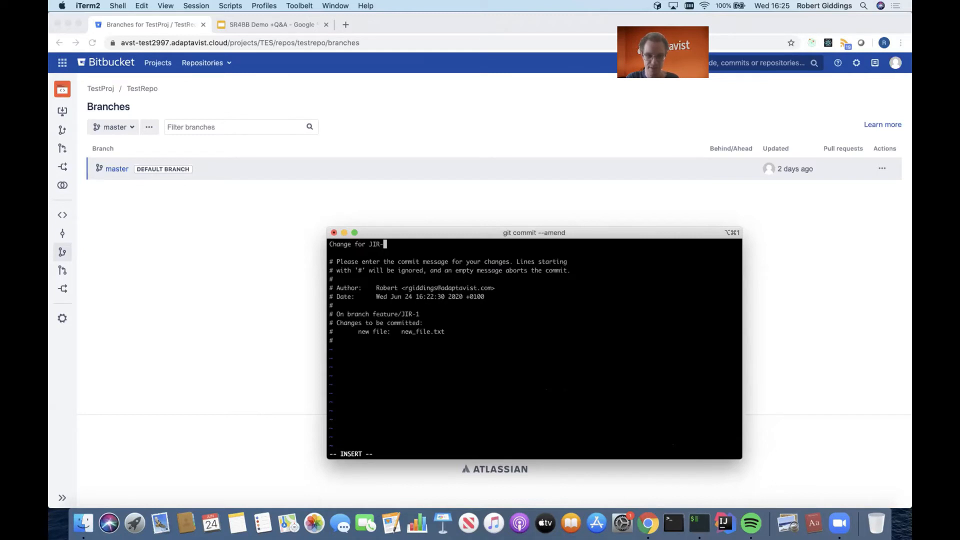
{"action": "type", "text": "1"}
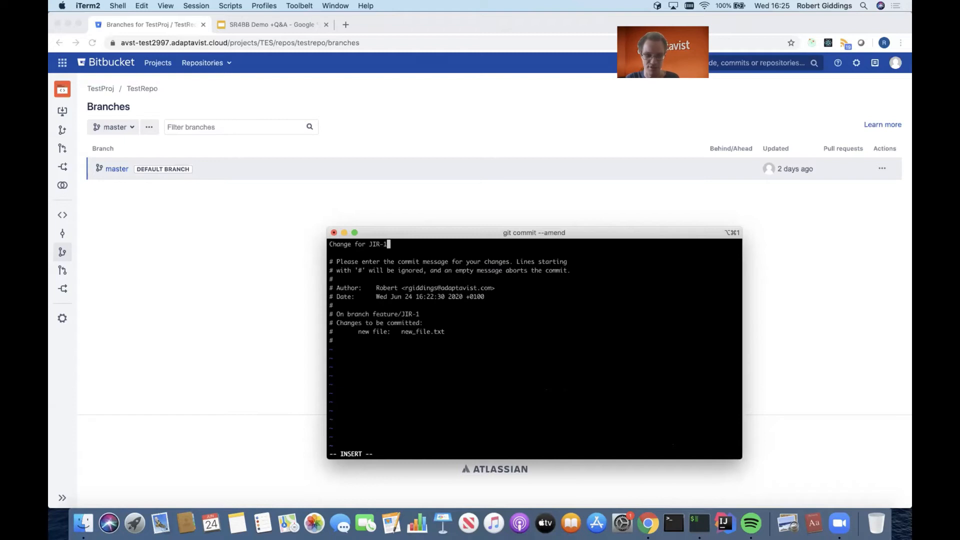
{"action": "key", "text": "Escape"}
{"action": "type", "text": ":wq"}
{"action": "key", "text": "Return"}
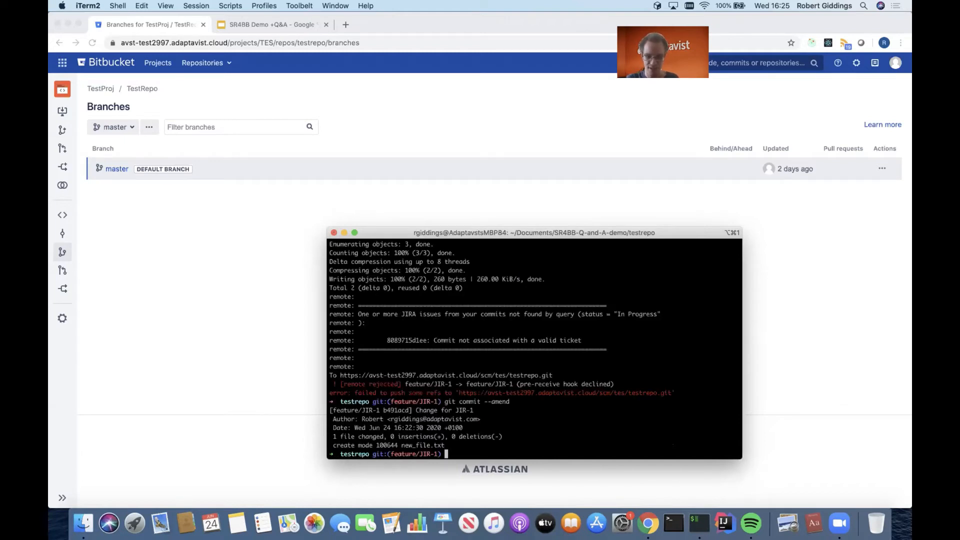
Push feature/JIR-1 with the amended message to origin, setting its upstream, and refresh TestRepo's branch list in Bitbucket.
{"action": "type", "text": "git push --set-upstream origin feature/JIR-1"}
{"action": "key", "text": "Return"}
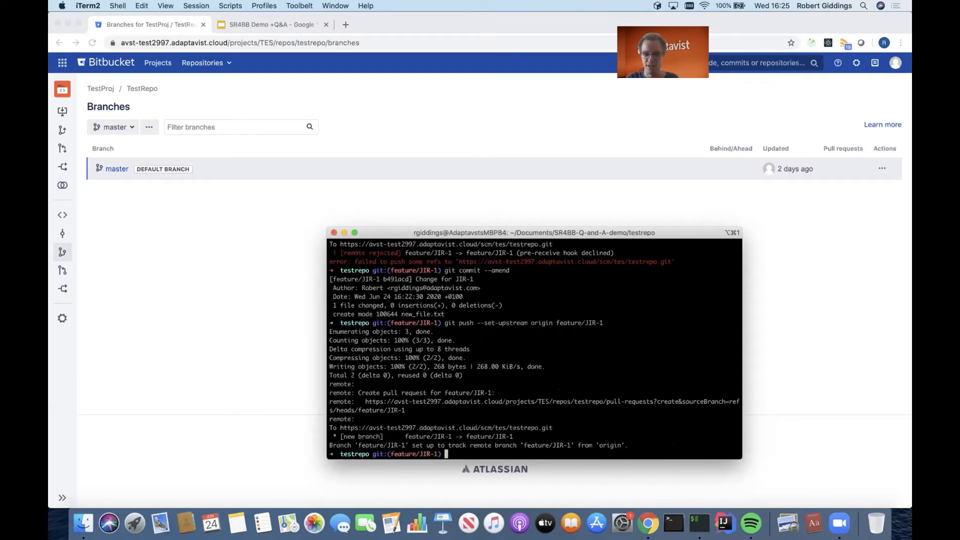
{"action": "left_click", "coordinate": [59, 252]}
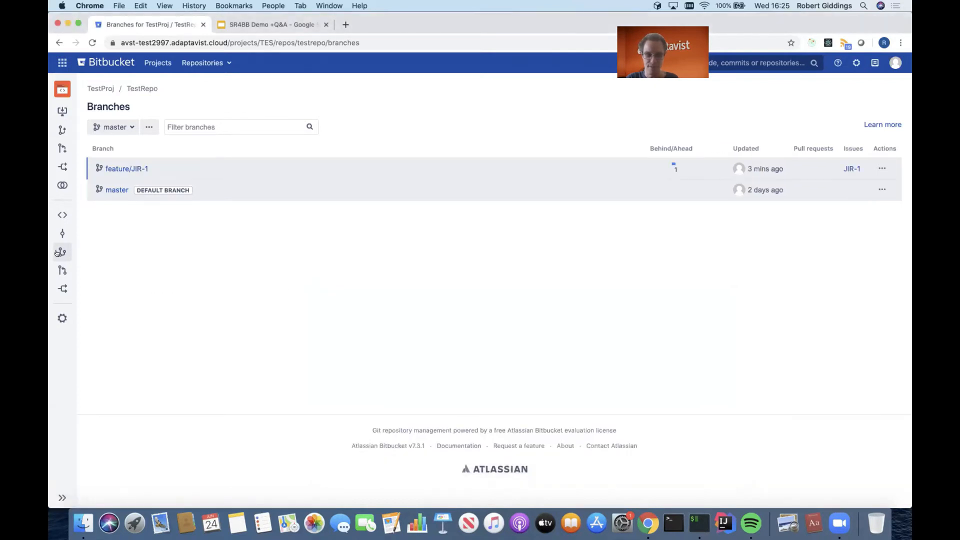
Create a pull request from feature/JIR-1 to master, keeping the title "Change for JIR-1" and the default reviewers.
{"action": "left_click", "coordinate": [137, 168]}
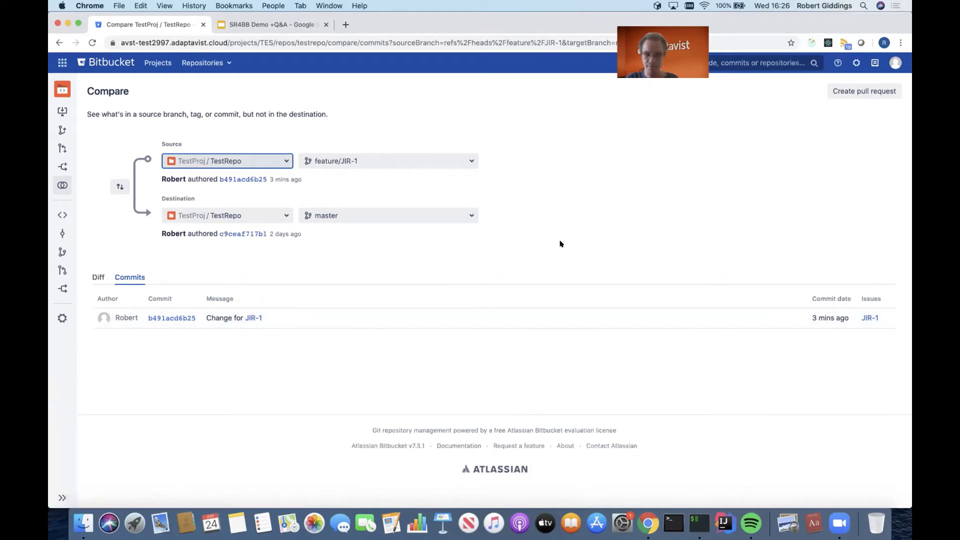
{"action": "left_click", "coordinate": [861, 91]}
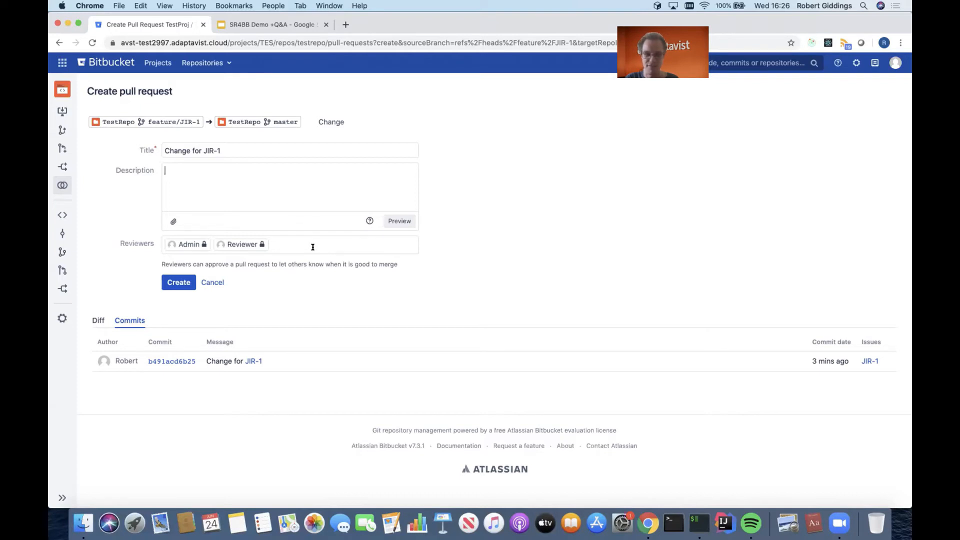
{"action": "left_click", "coordinate": [178, 282]}
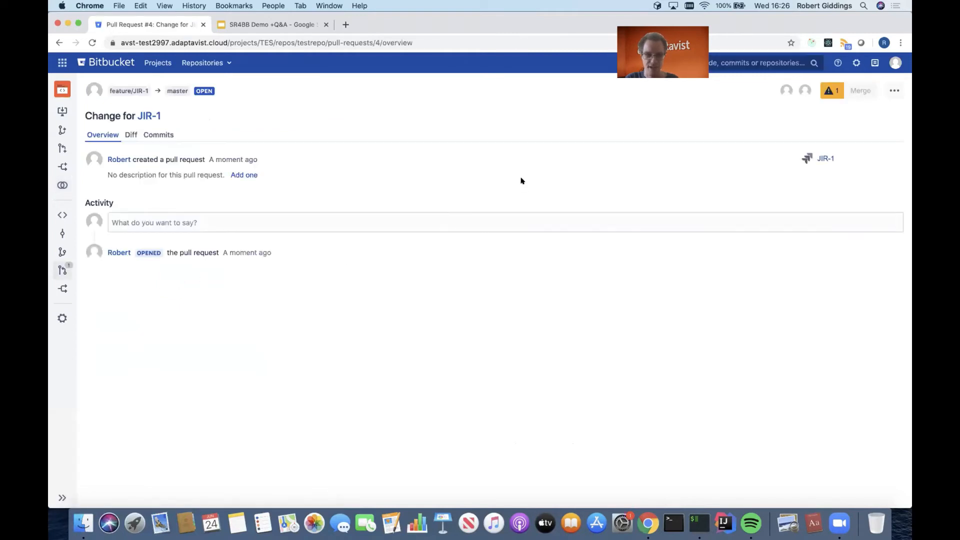
Check which merge condition blocks the new pull request, focusing on the required approvals.
{"action": "left_click", "coordinate": [829, 90]}
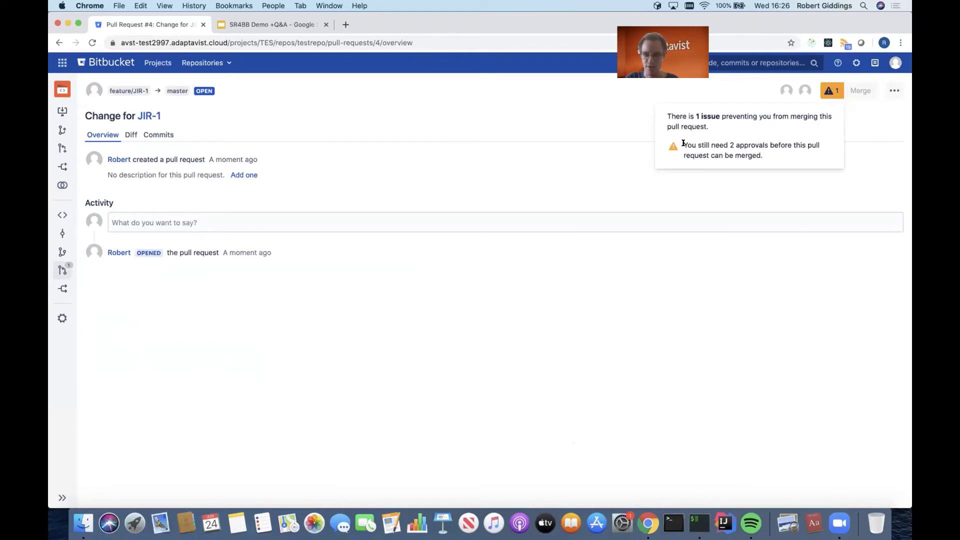
{"action": "left_click_drag", "start_coordinate": [682, 144], "coordinate": [795, 154]}
{"action": "left_click", "coordinate": [795, 154]}
Log out of Bitbucket and log back in as admin, entering the account password.
{"action": "left_click", "coordinate": [895, 61]}
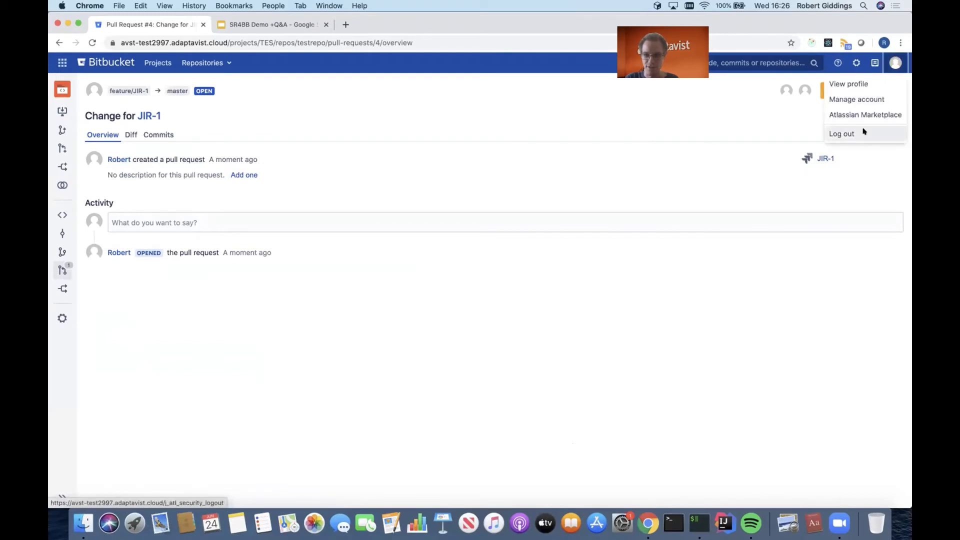
{"action": "left_click", "coordinate": [842, 134]}
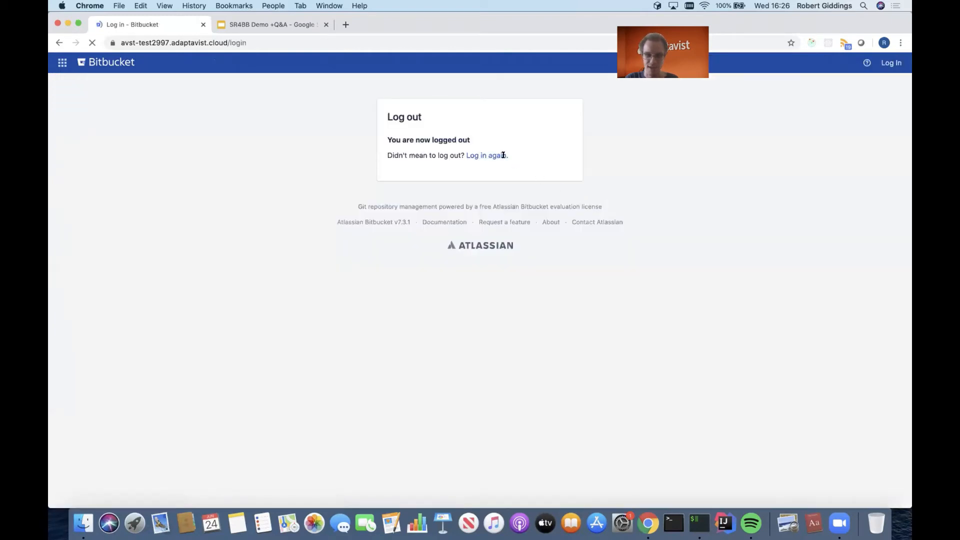
{"action": "left_click", "coordinate": [503, 155]}
{"action": "type", "text": "admin"}
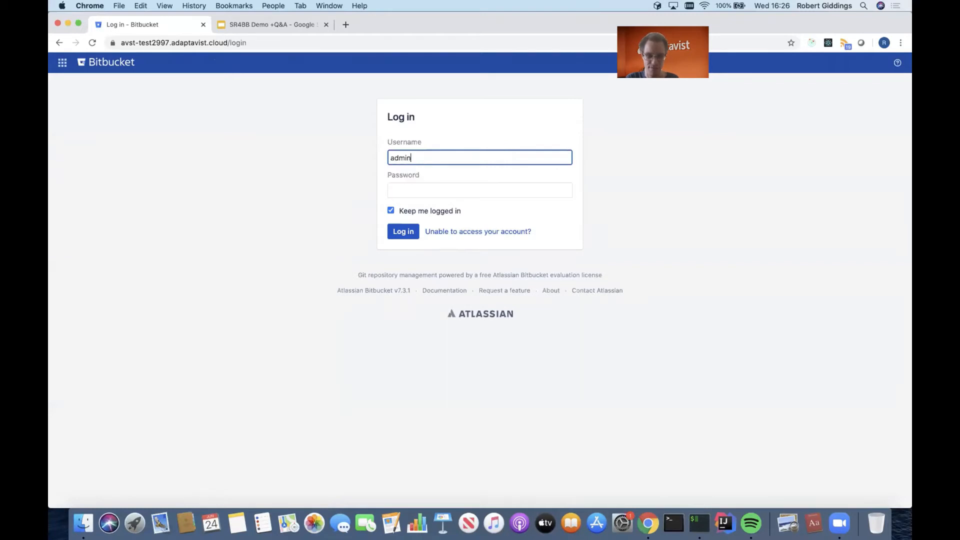
{"action": "key", "text": "Tab"}
{"action": "type", "text": "••••••"}
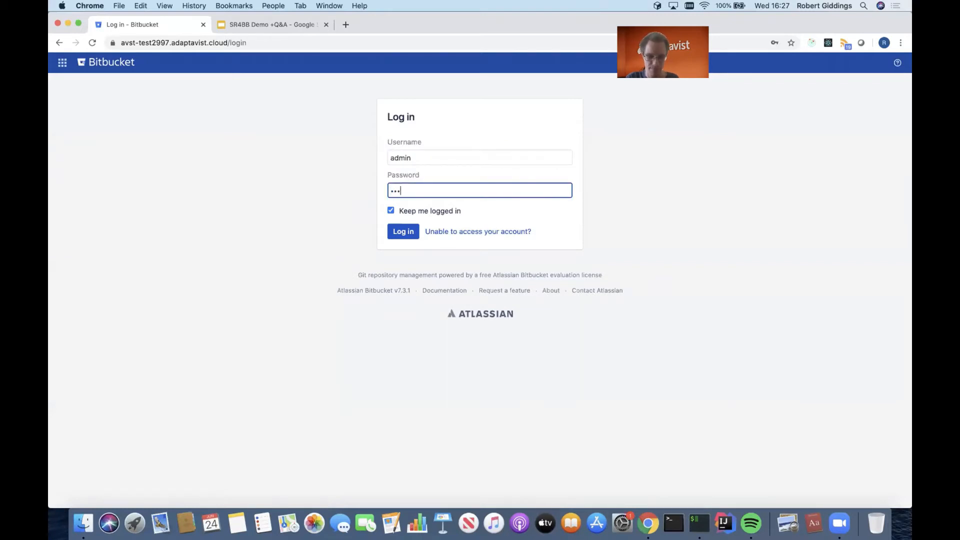
{"action": "type", "text": "•"}
{"action": "key", "text": "Return"}
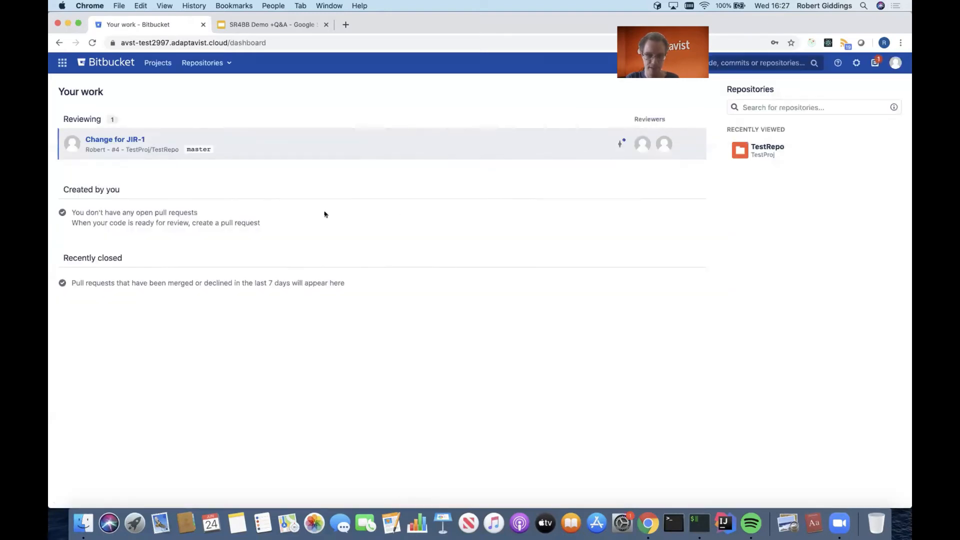
Approve the "Change for JIR-1" pull request and check which merge condition still blocks it.
{"action": "left_click", "coordinate": [137, 140]}
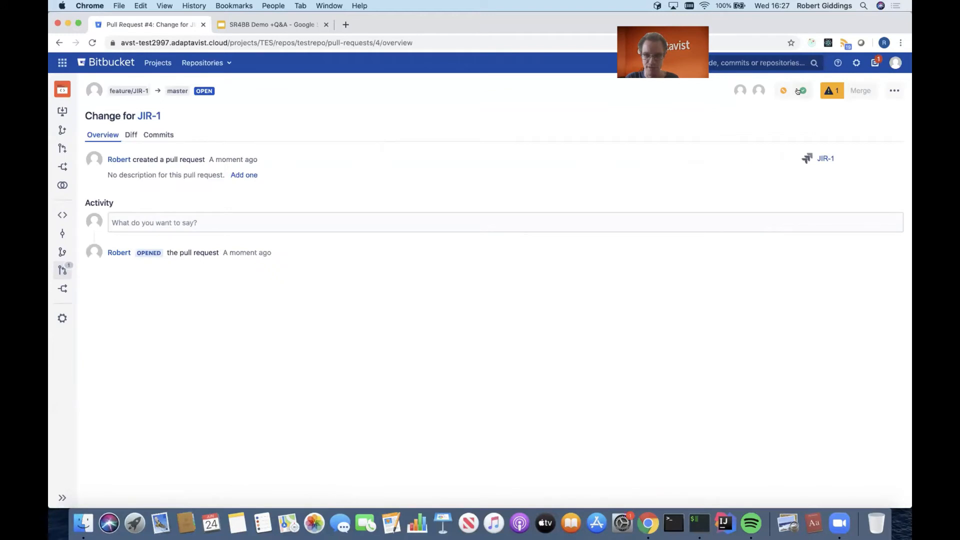
{"action": "left_click", "coordinate": [797, 91]}
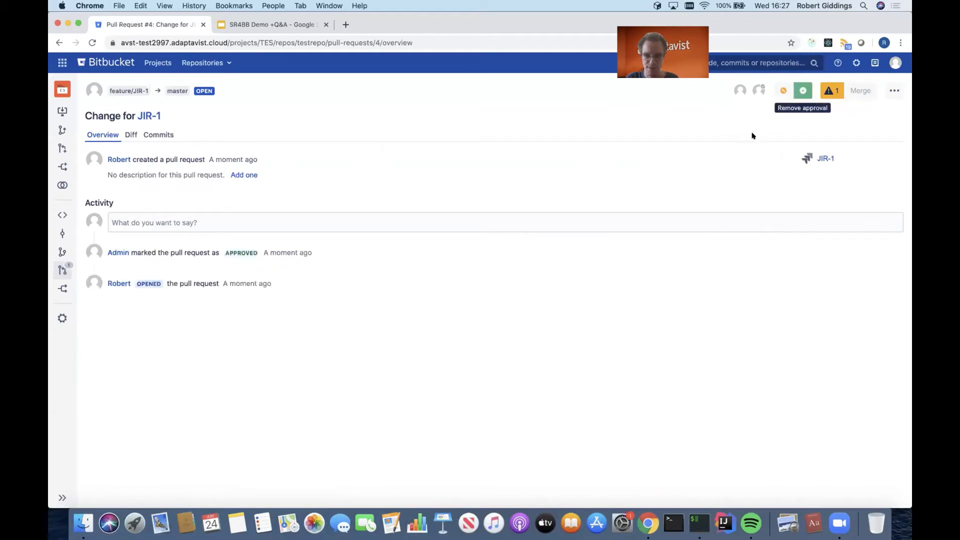
{"action": "left_click", "coordinate": [831, 91]}
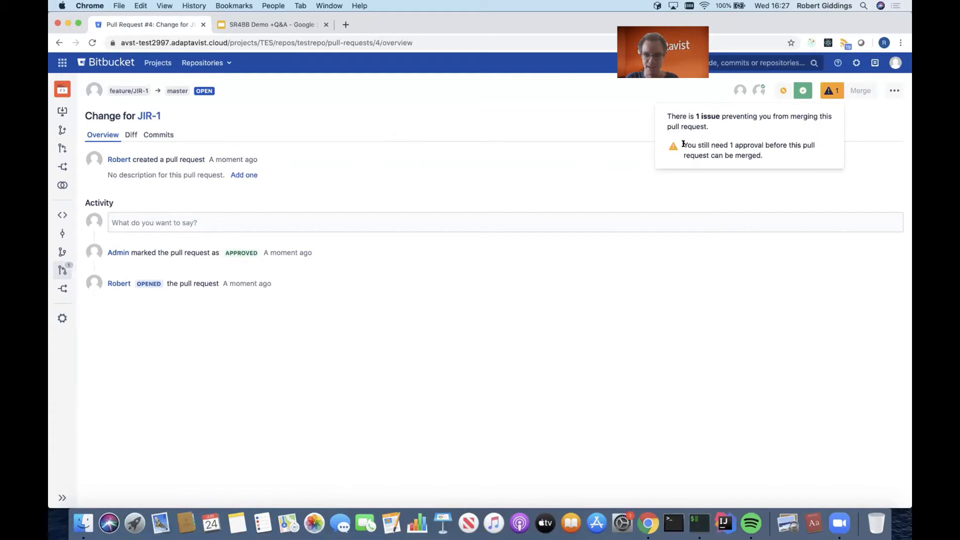
{"action": "left_click_drag", "start_coordinate": [683, 144], "coordinate": [814, 161]}
{"action": "left_click", "coordinate": [801, 218]}
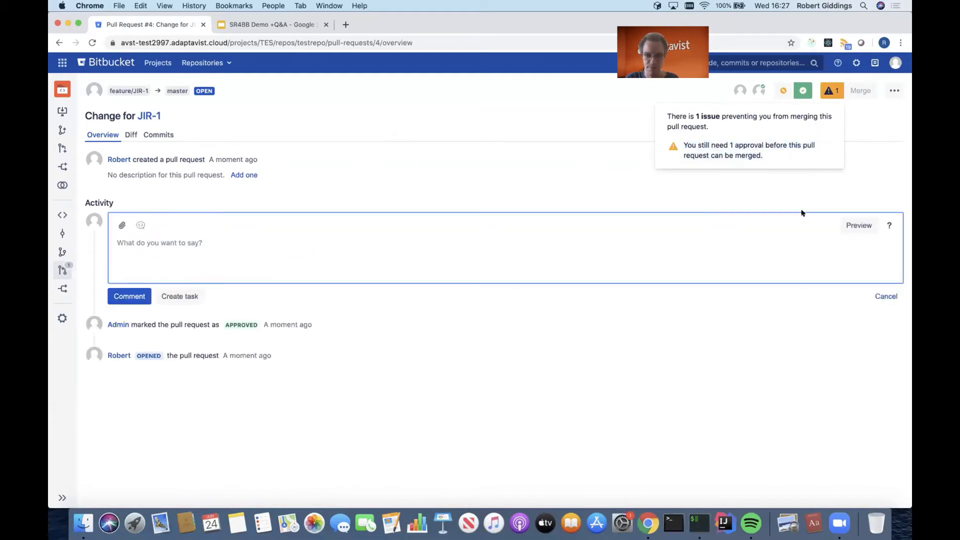
{"action": "left_click", "coordinate": [794, 194]}
{"action": "left_click", "coordinate": [886, 296]}
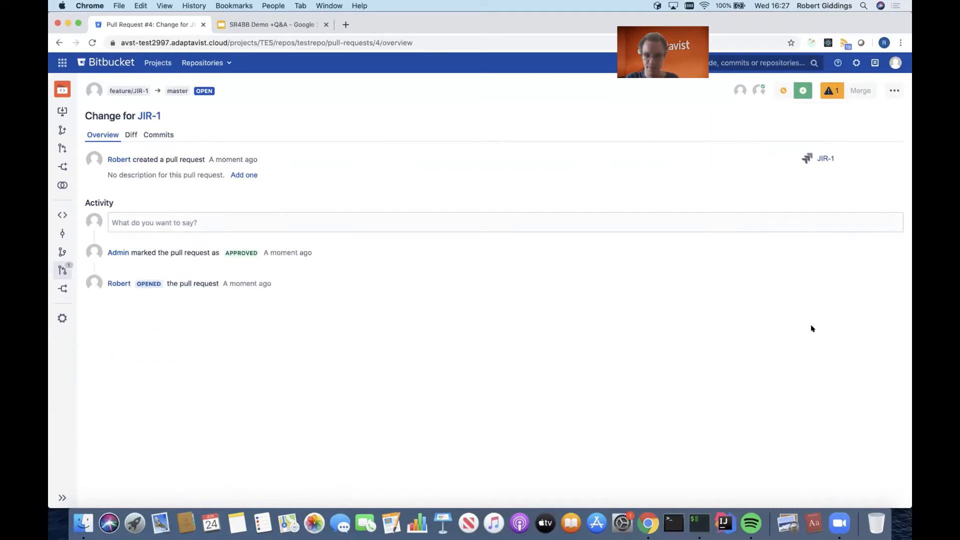
Switch to iTerm2, create an empty file second_file.txt in testrepo and stage it on feature/JIR-1.
{"action": "left_click", "coordinate": [699, 523]}
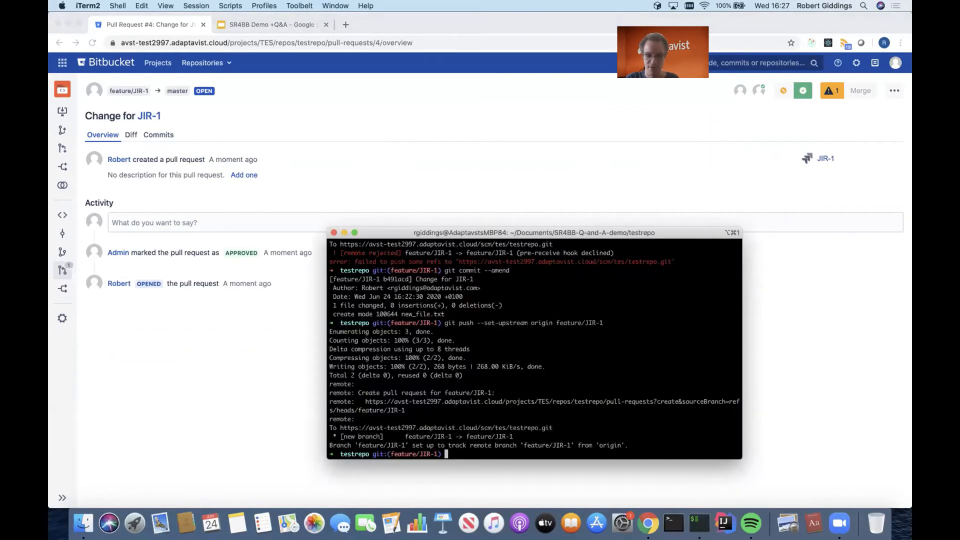
{"action": "type", "text": "touch "}
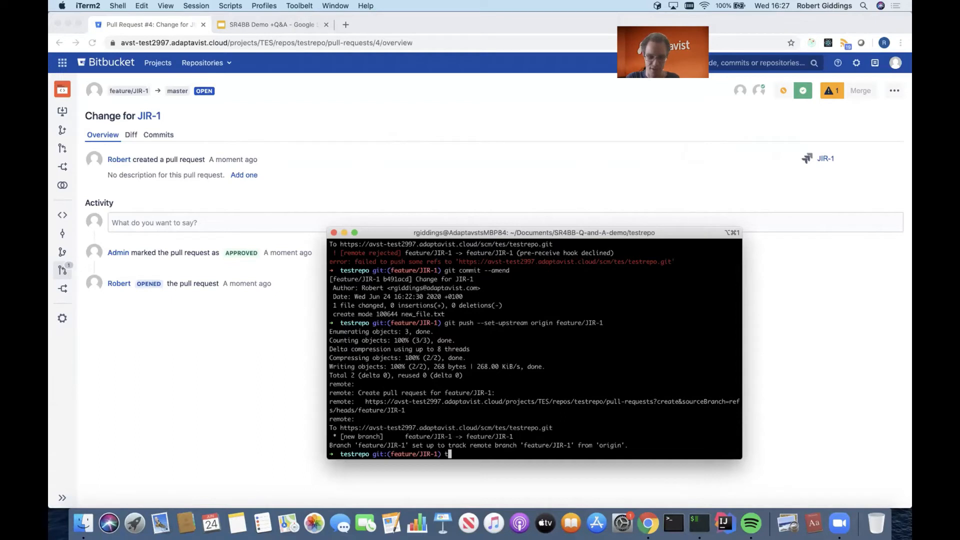
{"action": "type", "text": "sec"}
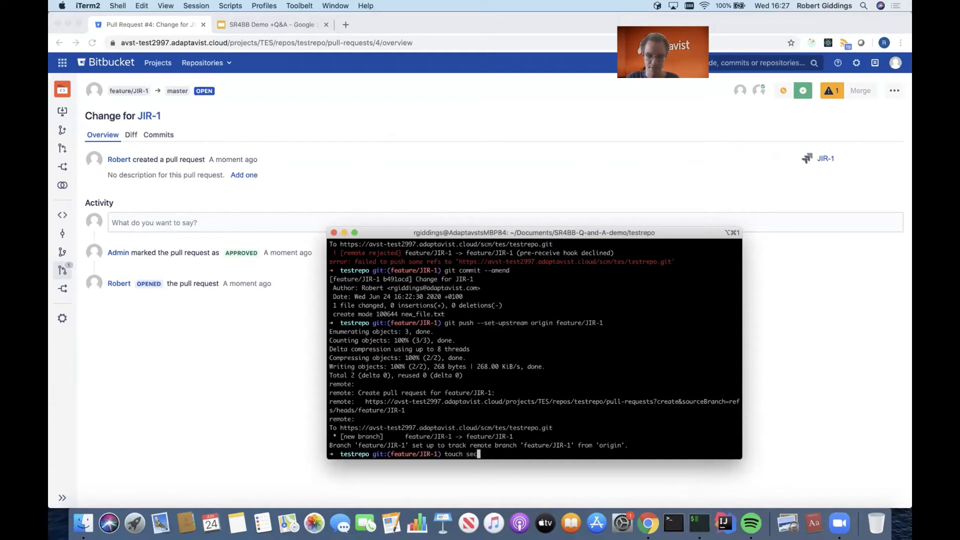
{"action": "type", "text": "ond_file.txt"}
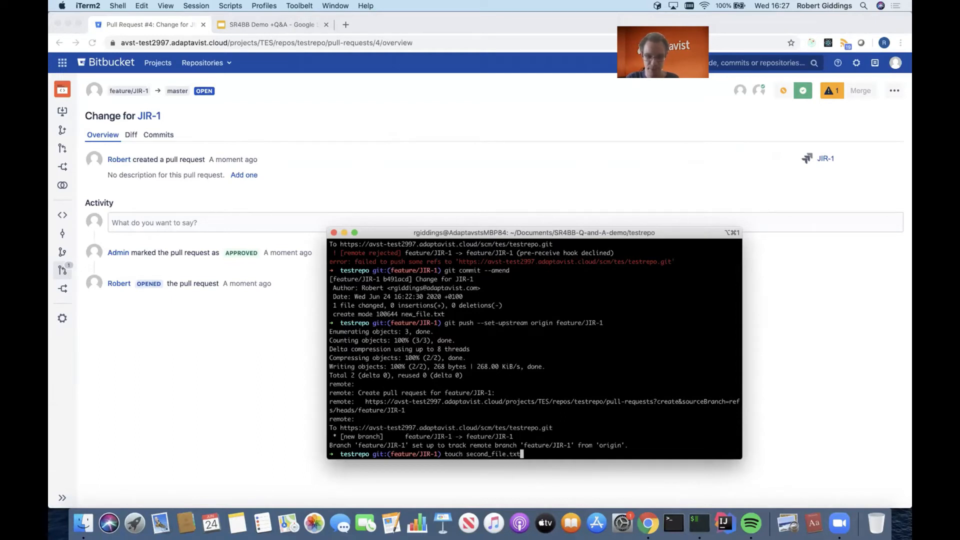
{"action": "key", "text": "Return"}
{"action": "type", "text": "git add second_file.txt"}
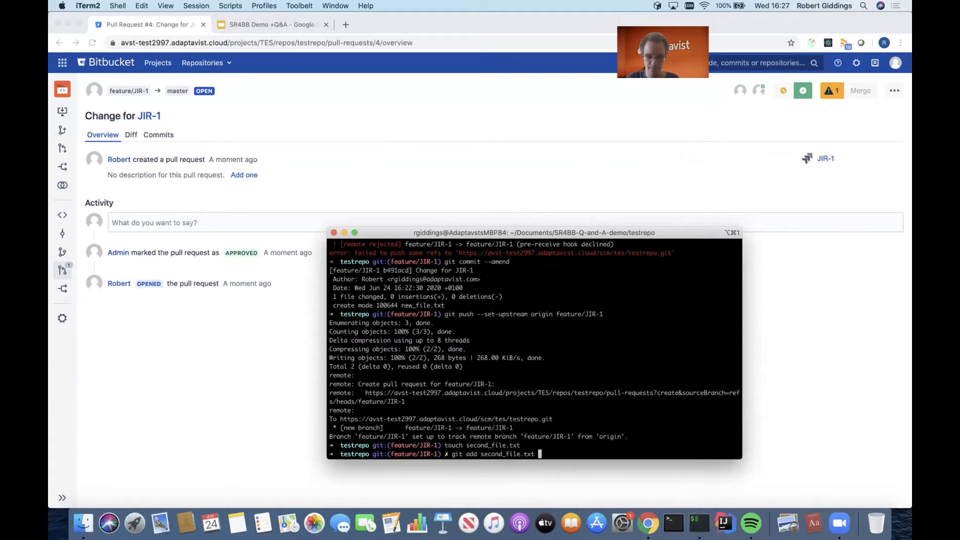
{"action": "key", "text": "Return"}
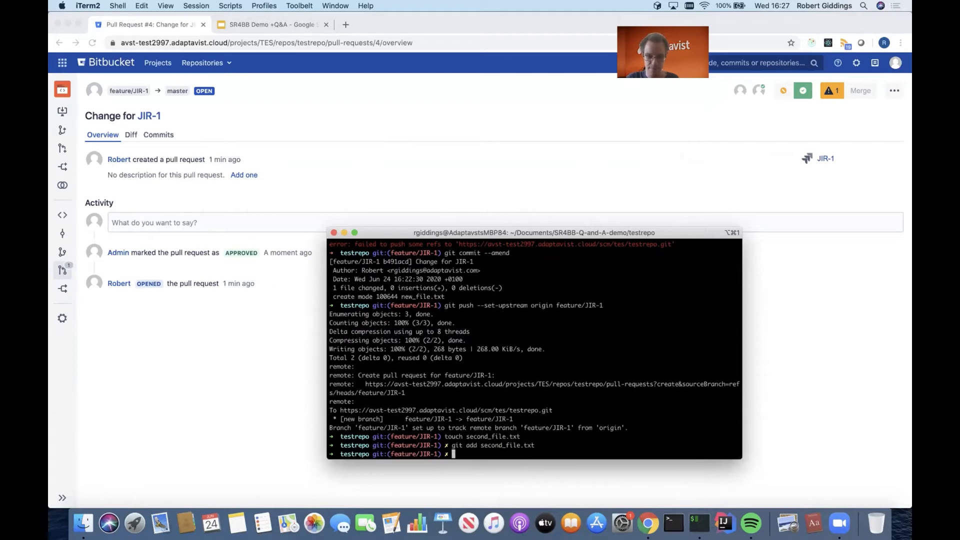
Commit the staged file with the message "Second change for JIR-1" and push the commit to the remote.
{"action": "type", "text": "git commit -m \"Secon"}
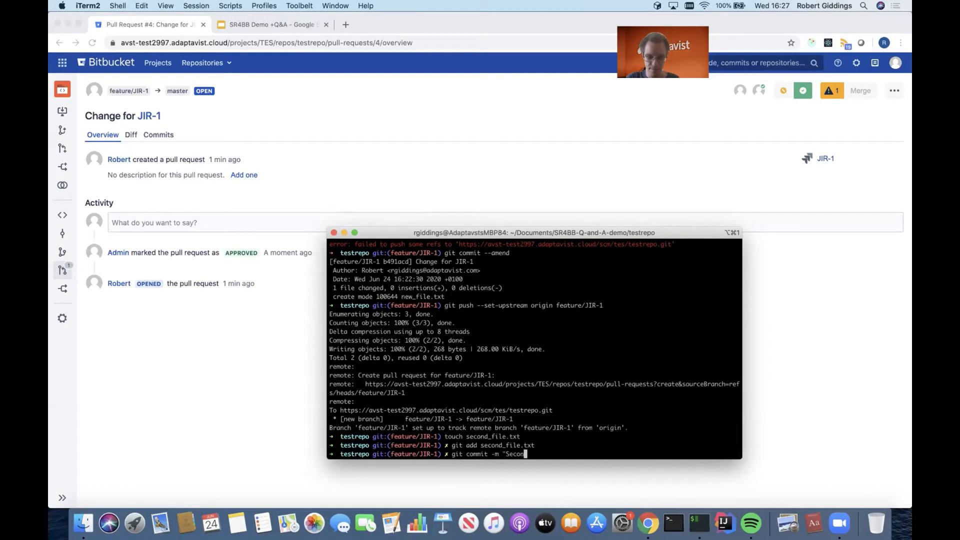
{"action": "type", "text": "d change for JIR-1\""}
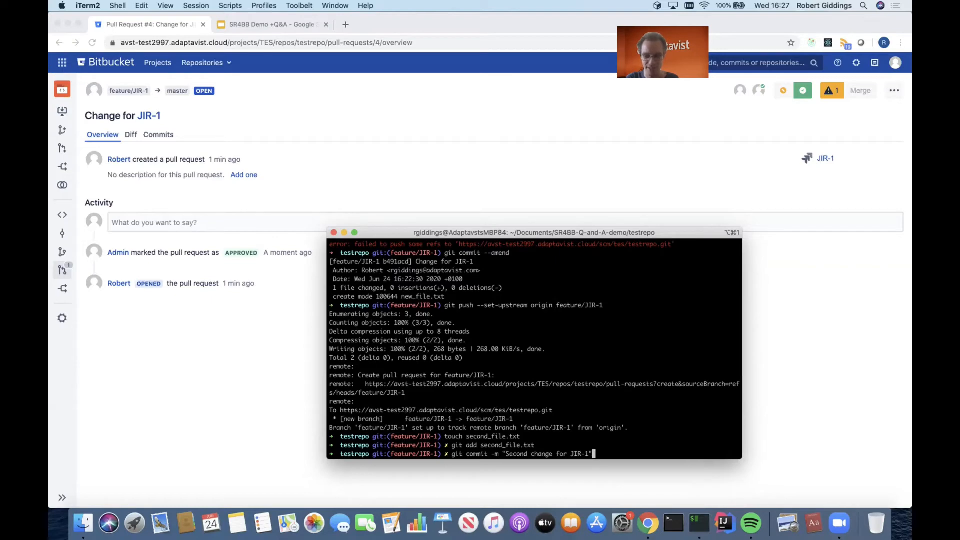
{"action": "key", "text": "Return"}
{"action": "type", "text": "git push"}
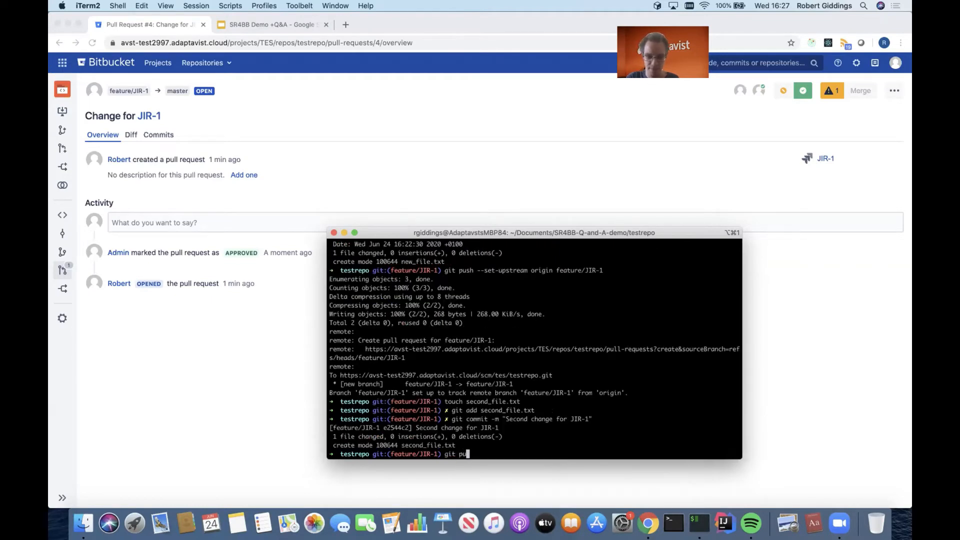
{"action": "key", "text": "Return"}
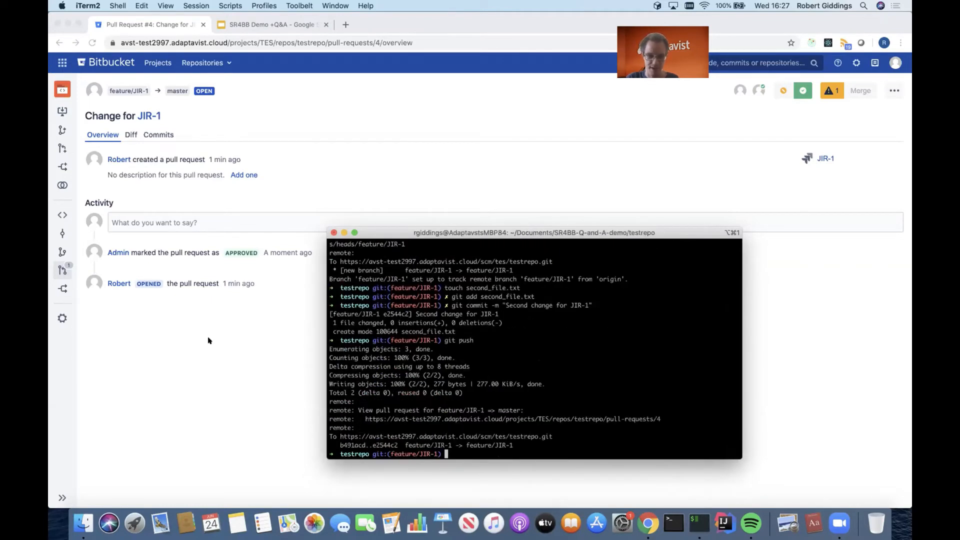
Switch back to Chrome and review the commits and the activity of the "Change for JIR-1" pull request.
{"action": "left_click", "coordinate": [198, 338]}
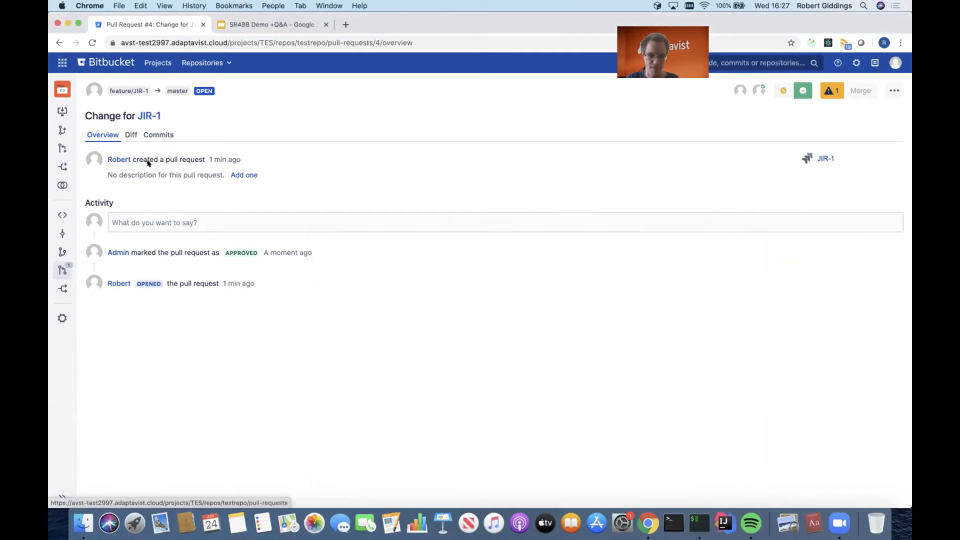
{"action": "left_click", "coordinate": [155, 134]}
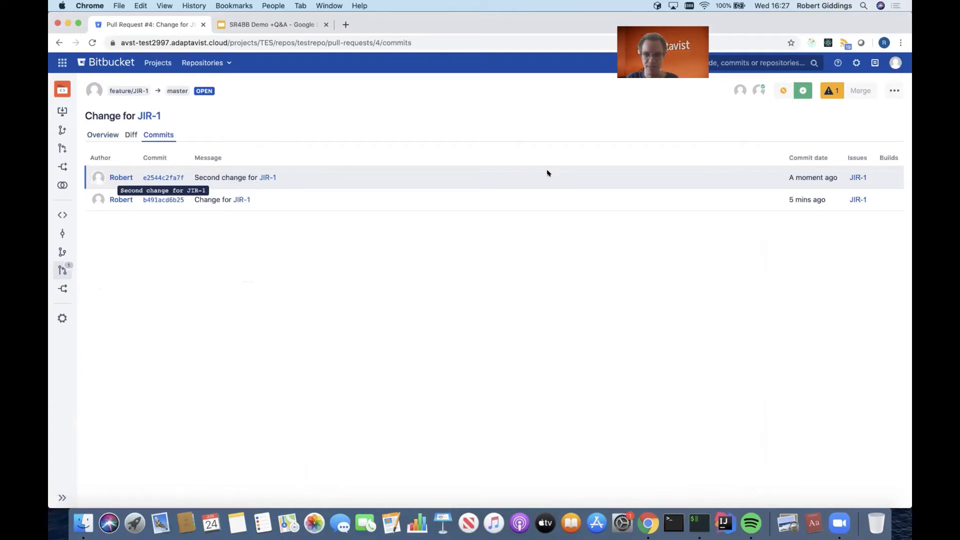
{"action": "left_click", "coordinate": [829, 93]}
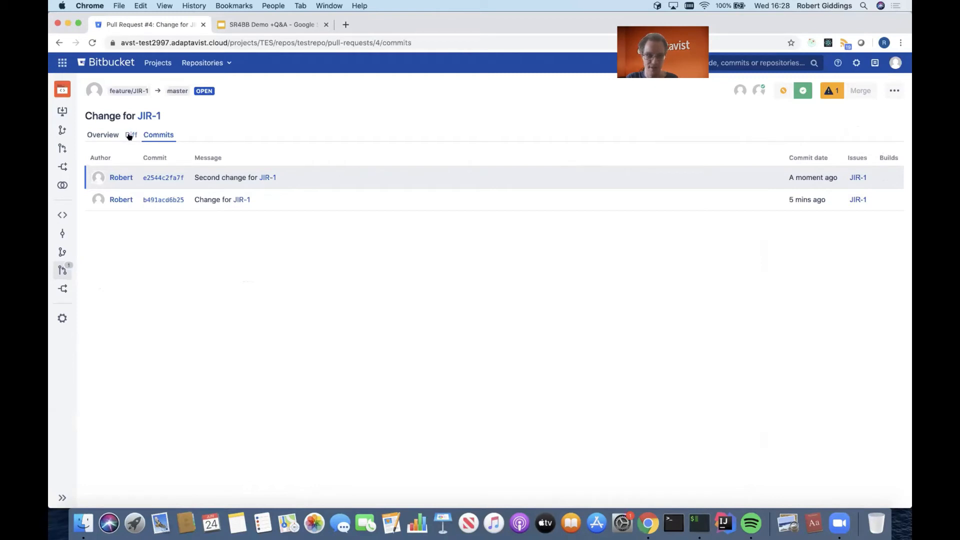
{"action": "left_click", "coordinate": [99, 134]}
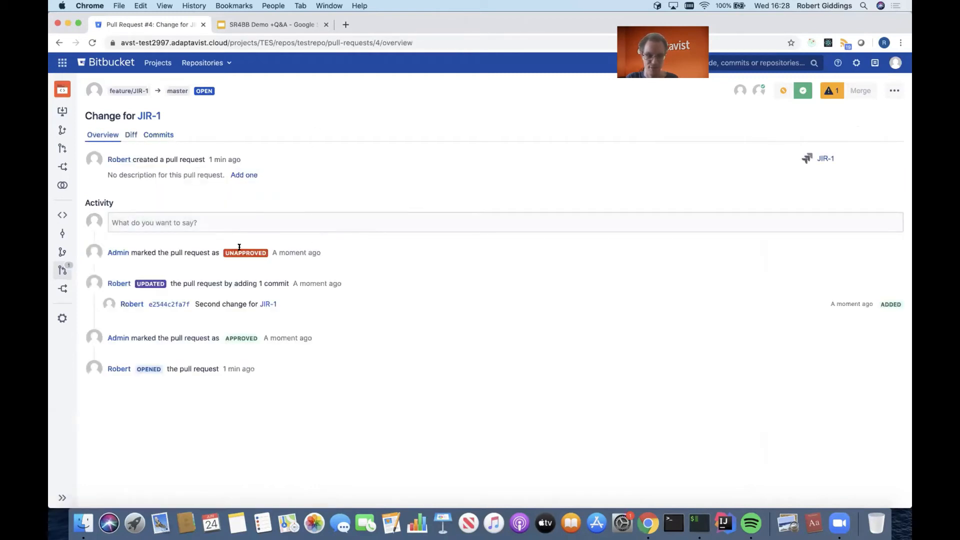
Reload the pull request overview and check which merge condition blocks merging after the new commit.
{"action": "left_click", "coordinate": [406, 42]}
{"action": "key", "text": "Return"}
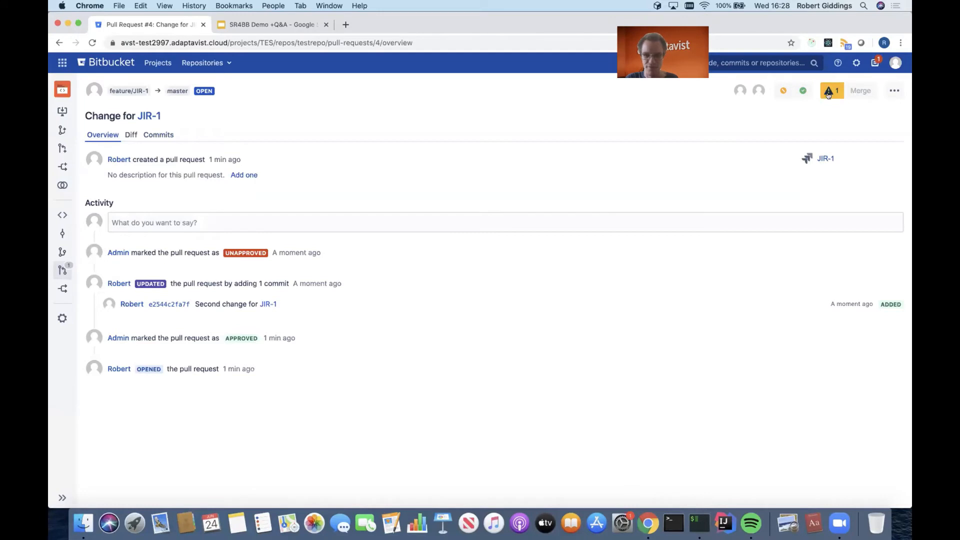
{"action": "mouse_move", "coordinate": [828, 94]}
{"action": "left_click_drag", "start_coordinate": [686, 140], "coordinate": [812, 156]}
{"action": "left_click", "coordinate": [812, 156]}
Open ScriptRunner's Script Jobs in administration and look at the available job types and the custom scheduled job form, without adding a job.
{"action": "left_click", "coordinate": [851, 63]}
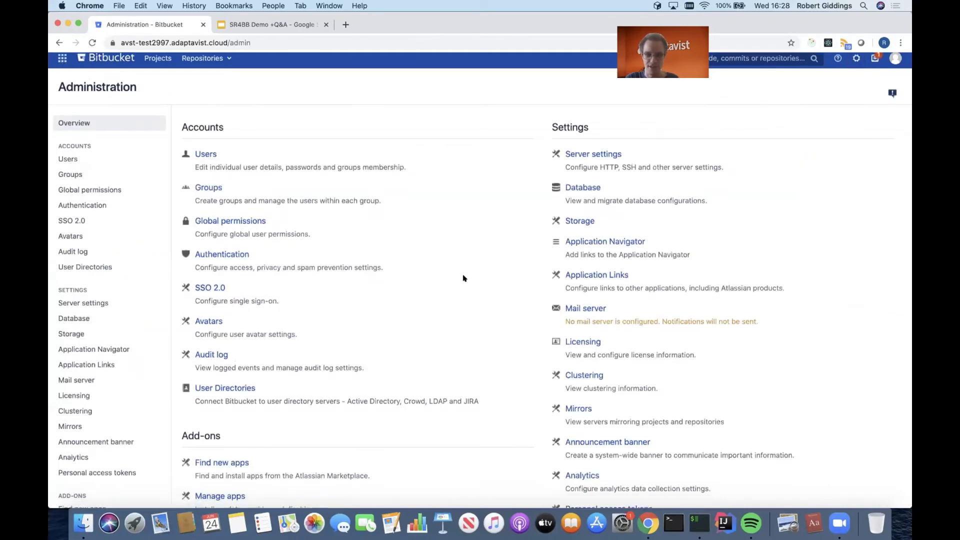
{"action": "scroll", "coordinate": [462, 279], "scroll_direction": "down", "scroll_amount": 8}
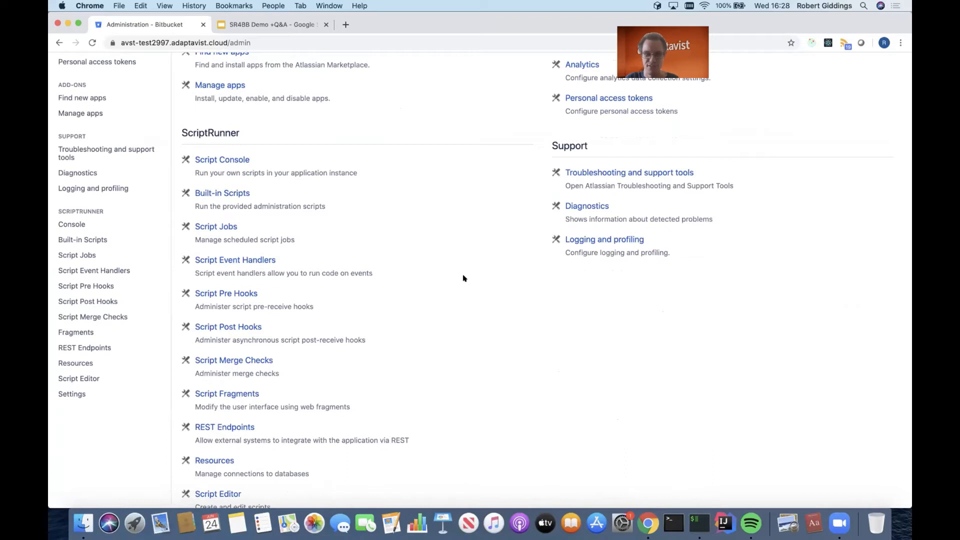
{"action": "left_click", "coordinate": [221, 226]}
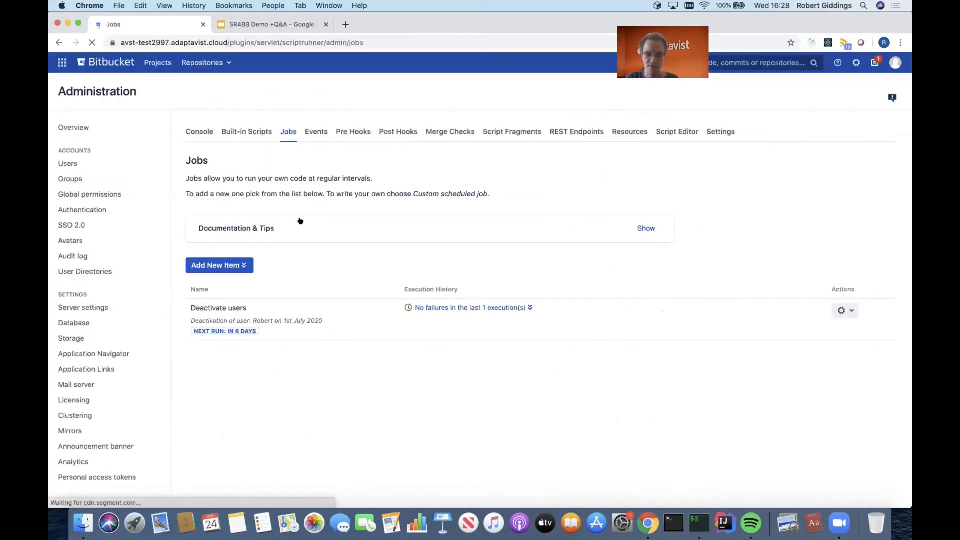
{"action": "left_click", "coordinate": [244, 268]}
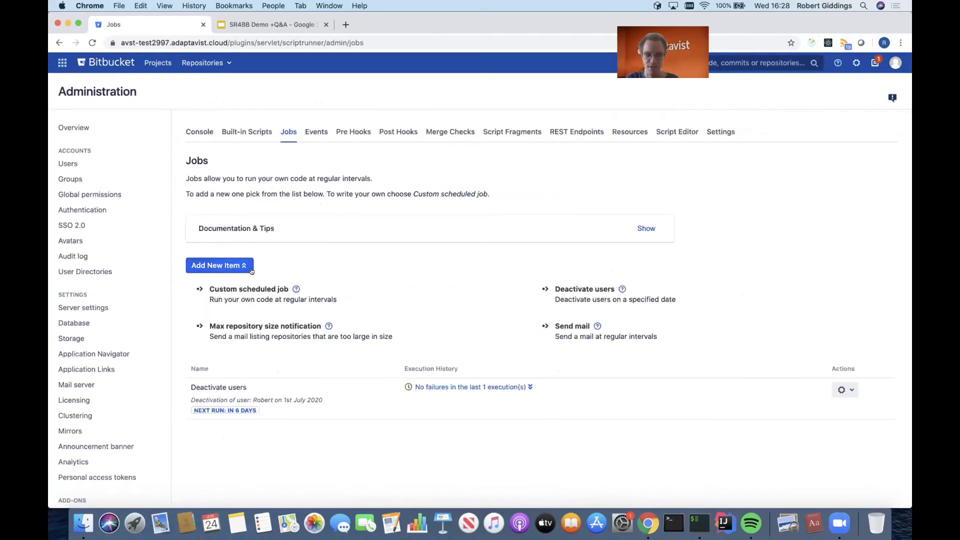
{"action": "left_click", "coordinate": [277, 293]}
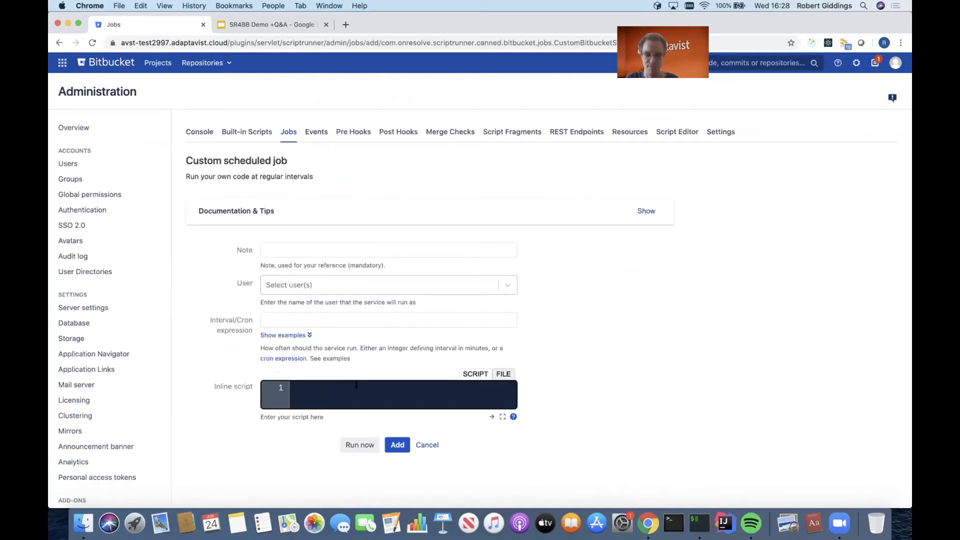
{"action": "left_click", "coordinate": [428, 445]}
{"action": "left_click", "coordinate": [245, 265]}
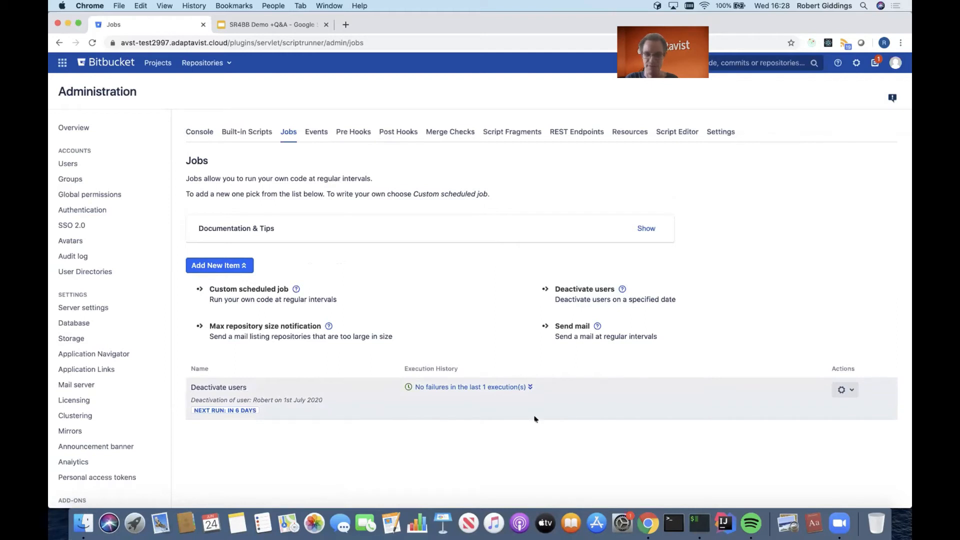
Open the existing "Deactivate users" job for editing and run it immediately.
{"action": "left_click", "coordinate": [847, 392]}
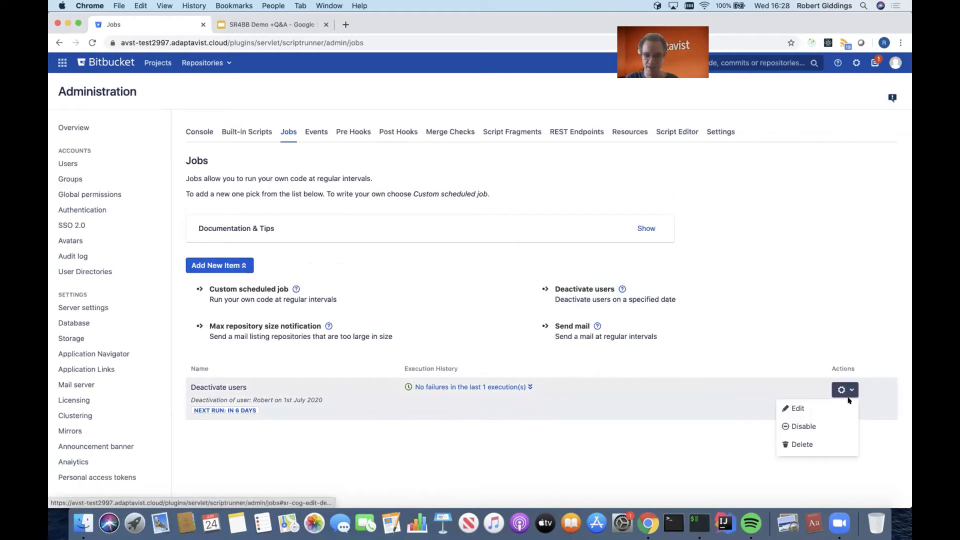
{"action": "left_click", "coordinate": [847, 401]}
{"action": "scroll", "coordinate": [847, 400], "scroll_direction": "down", "scroll_amount": 1}
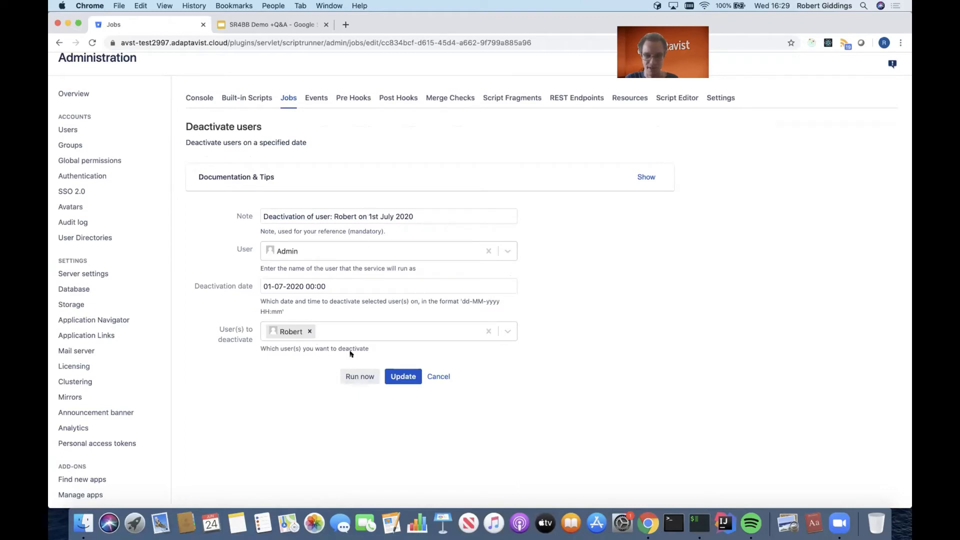
{"action": "left_click", "coordinate": [357, 377]}
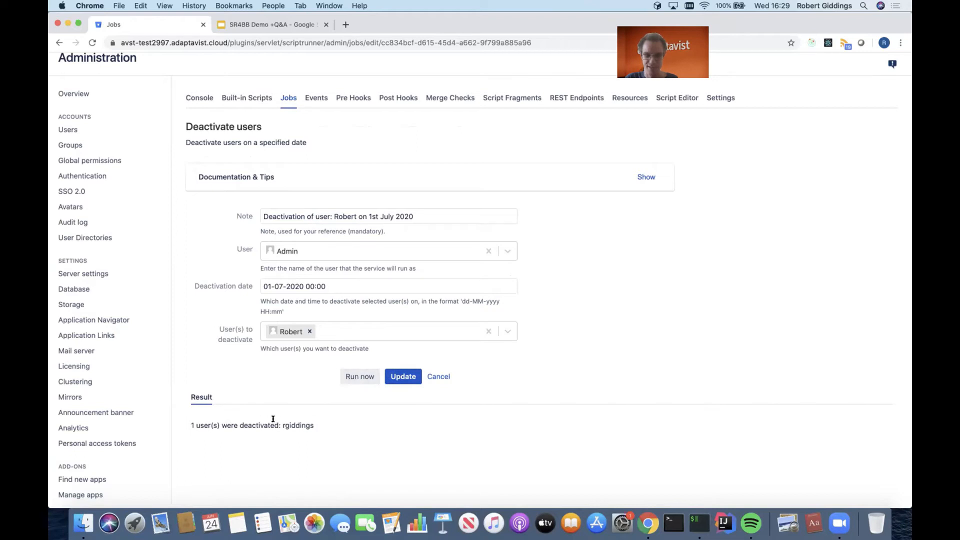
Check the deactivated user's licence and group details in user administration, and delete the account.
{"action": "scroll", "coordinate": [694, 300], "scroll_direction": "up", "scroll_amount": 2}
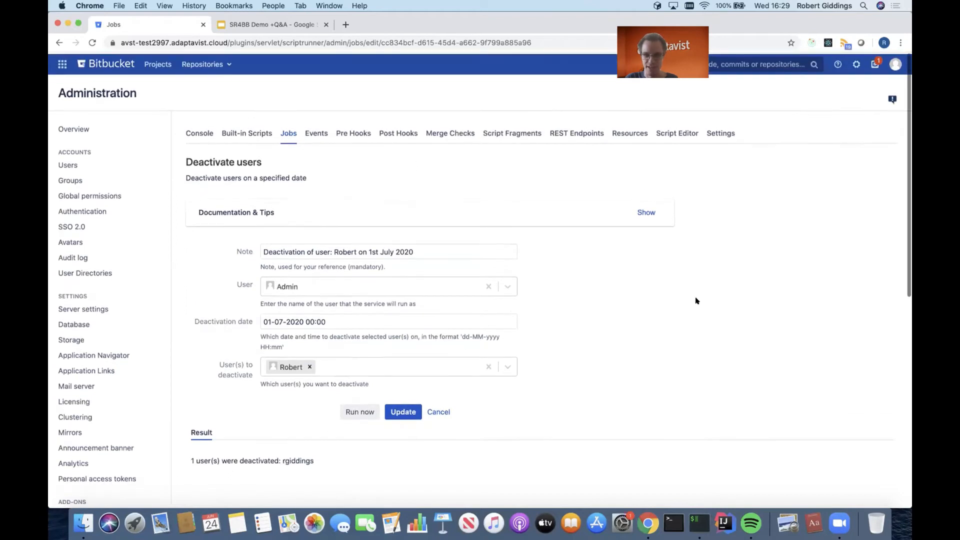
{"action": "left_click", "coordinate": [854, 62]}
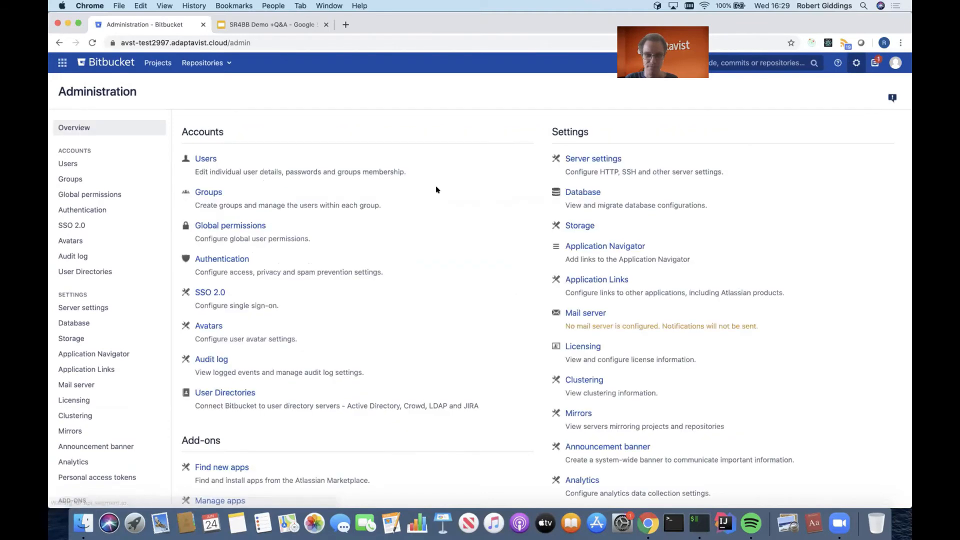
{"action": "left_click", "coordinate": [198, 158]}
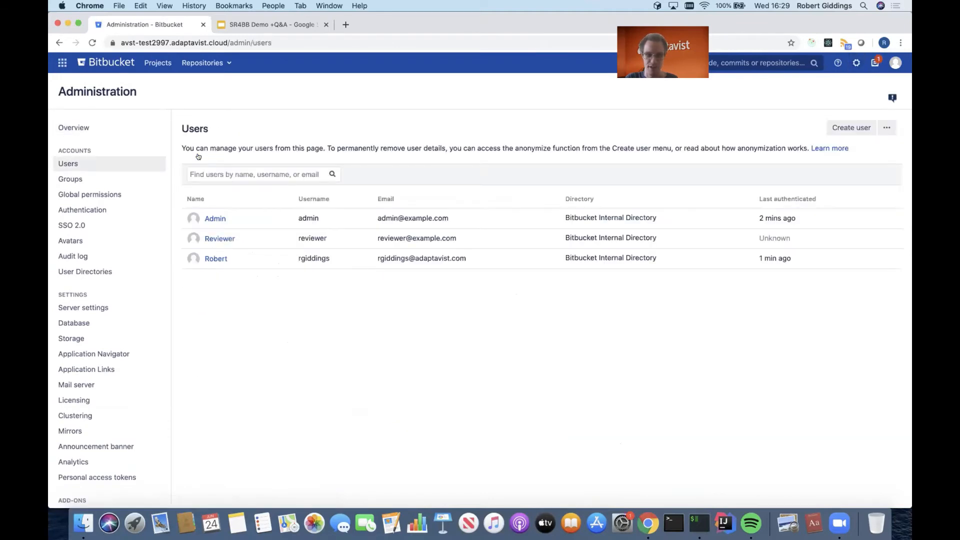
{"action": "left_click", "coordinate": [210, 259]}
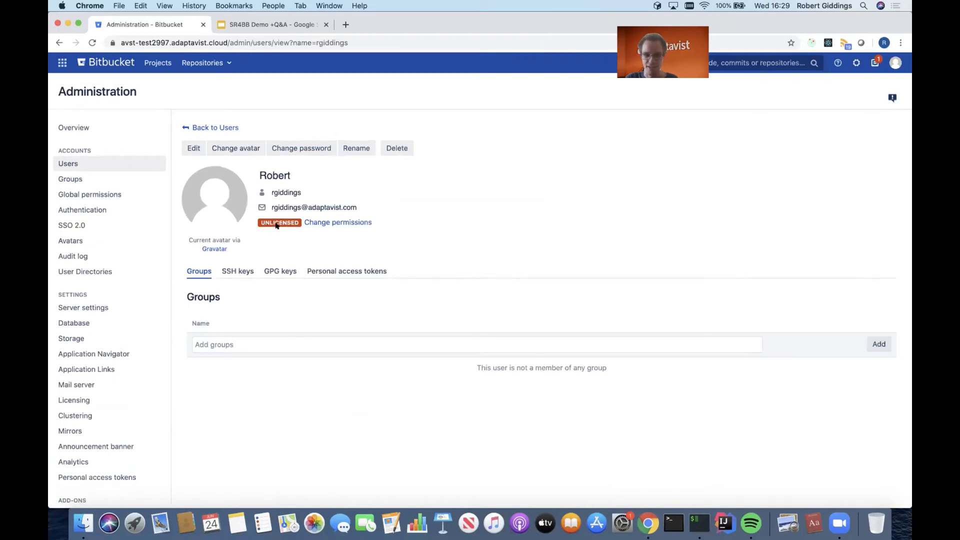
{"action": "mouse_move", "coordinate": [276, 225]}
{"action": "left_click", "coordinate": [394, 148]}
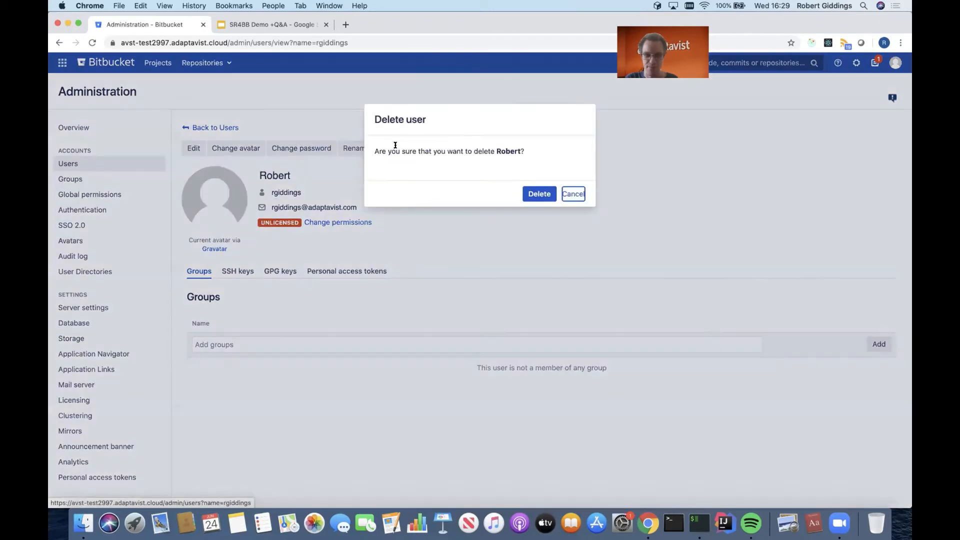
{"action": "left_click", "coordinate": [537, 193]}
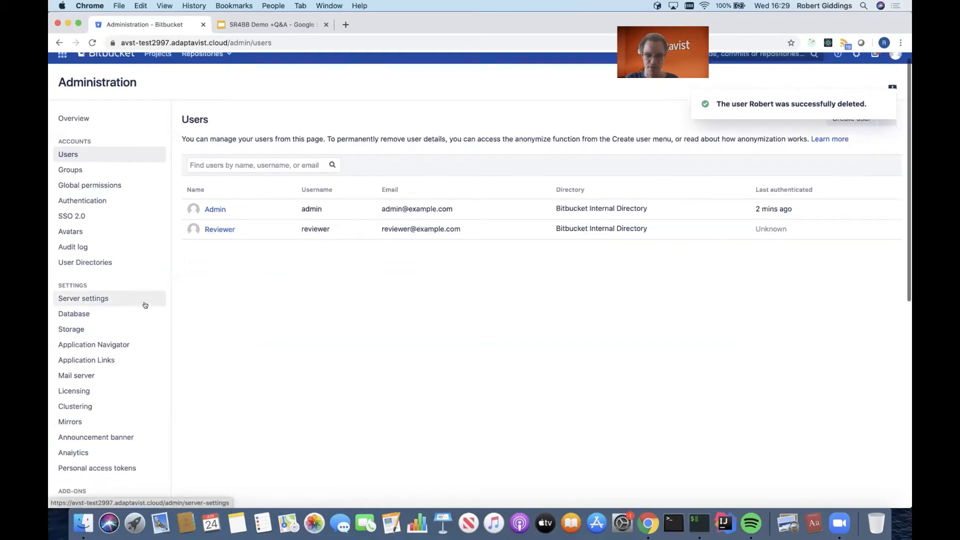
Open ScriptRunner's built-in script for viewing and deleting orphaned personal repositories from the administration overview.
{"action": "scroll", "coordinate": [144, 303], "scroll_direction": "down", "scroll_amount": 3}
{"action": "scroll", "coordinate": [145, 305], "scroll_direction": "up", "scroll_amount": 3}
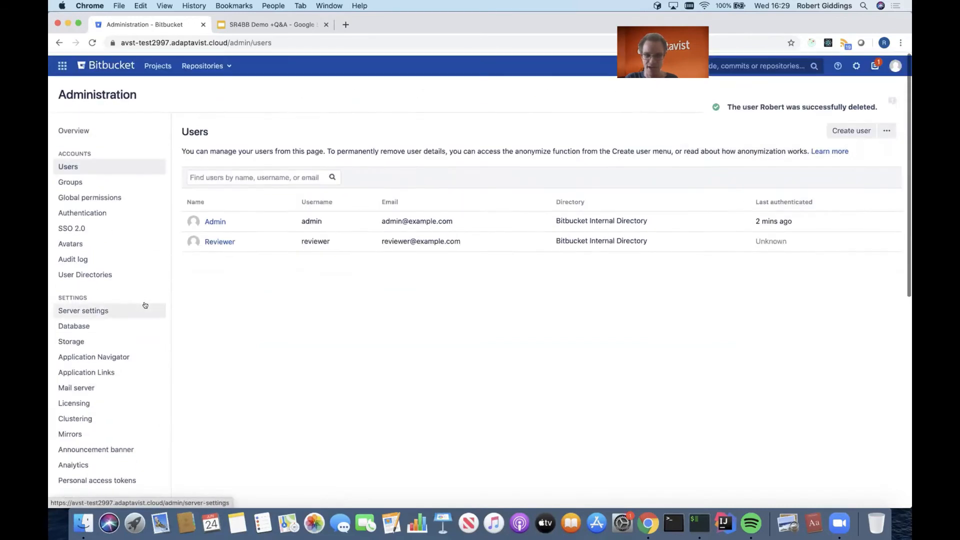
{"action": "left_click", "coordinate": [852, 63]}
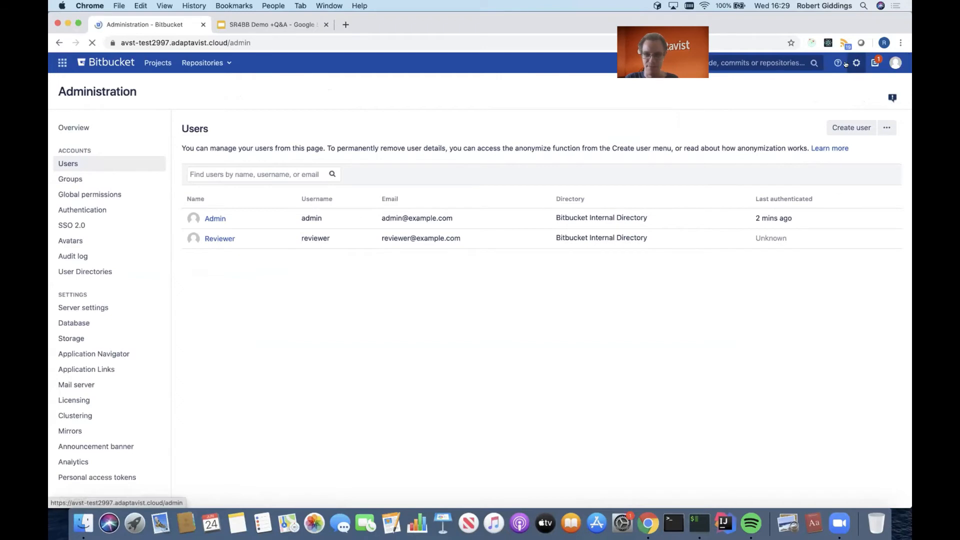
{"action": "scroll", "coordinate": [436, 255], "scroll_direction": "down", "scroll_amount": 6}
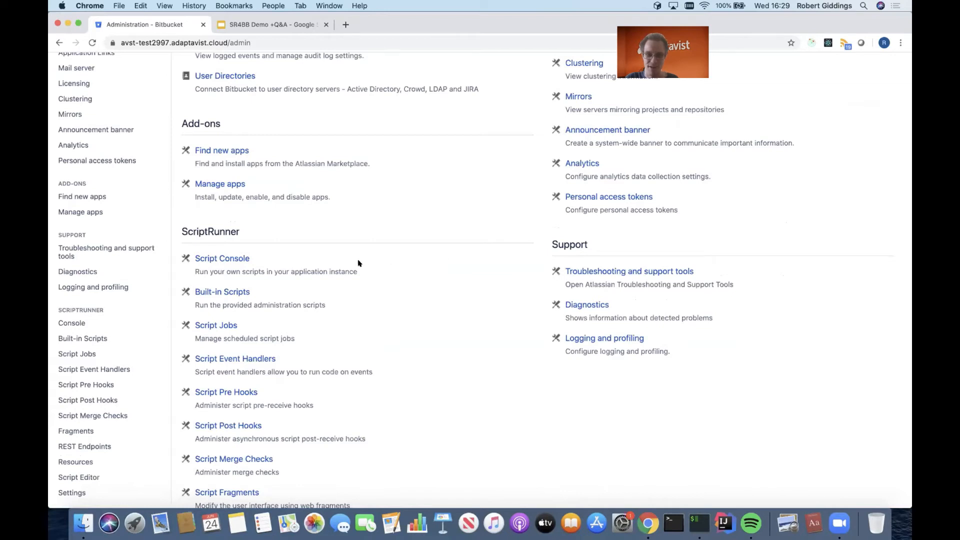
{"action": "left_click", "coordinate": [231, 290]}
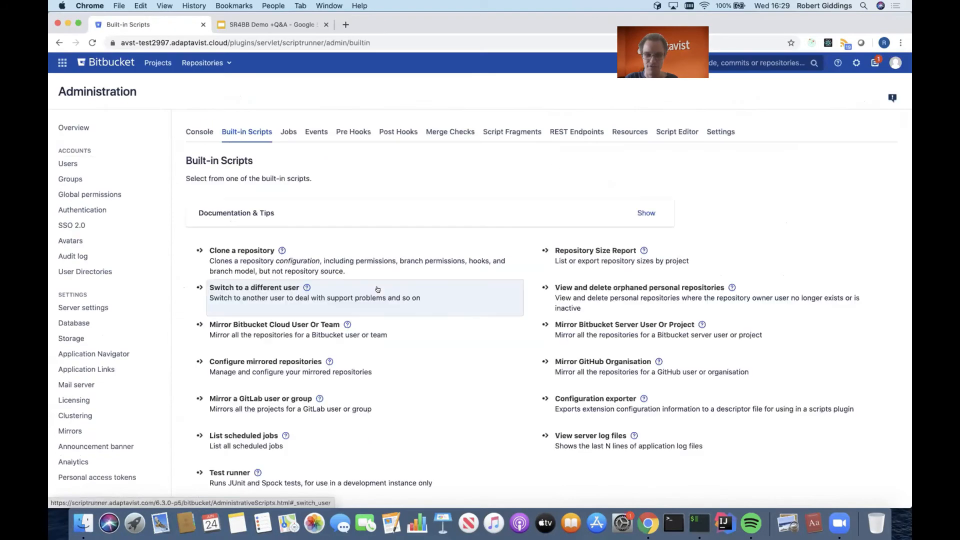
{"action": "scroll", "coordinate": [379, 318], "scroll_direction": "down", "scroll_amount": 2}
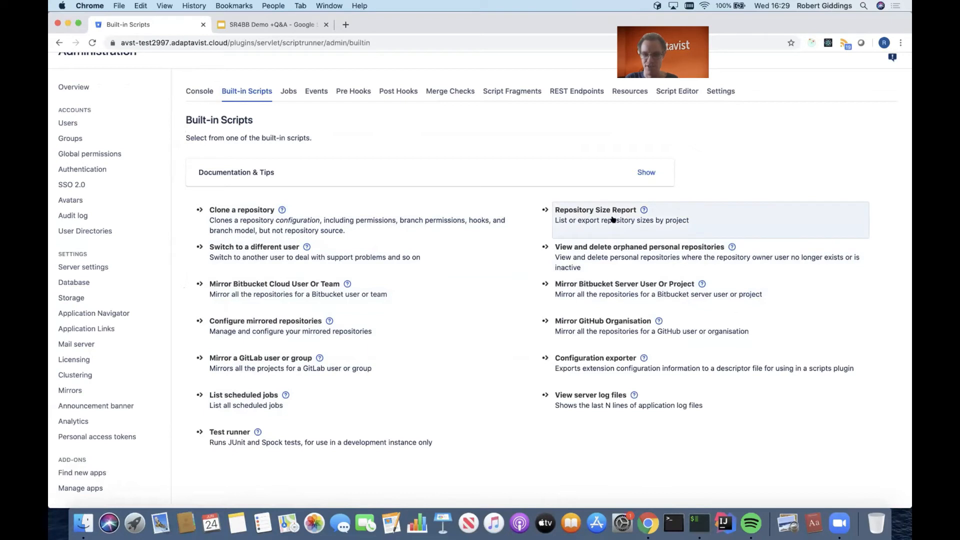
{"action": "left_click", "coordinate": [614, 251]}
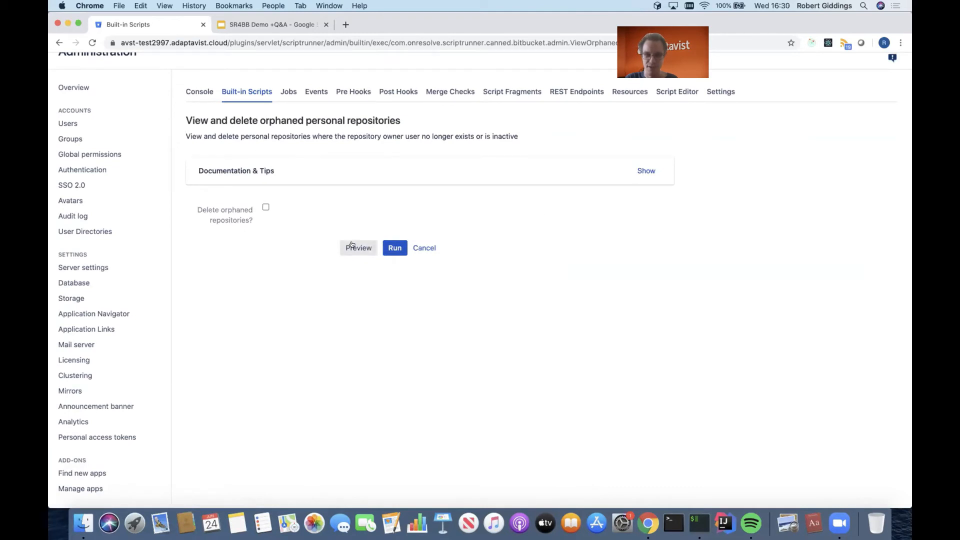
Preview the orphaned personal repositories without deleting them, and inspect the contents of the listed repository.
{"action": "left_click", "coordinate": [354, 248]}
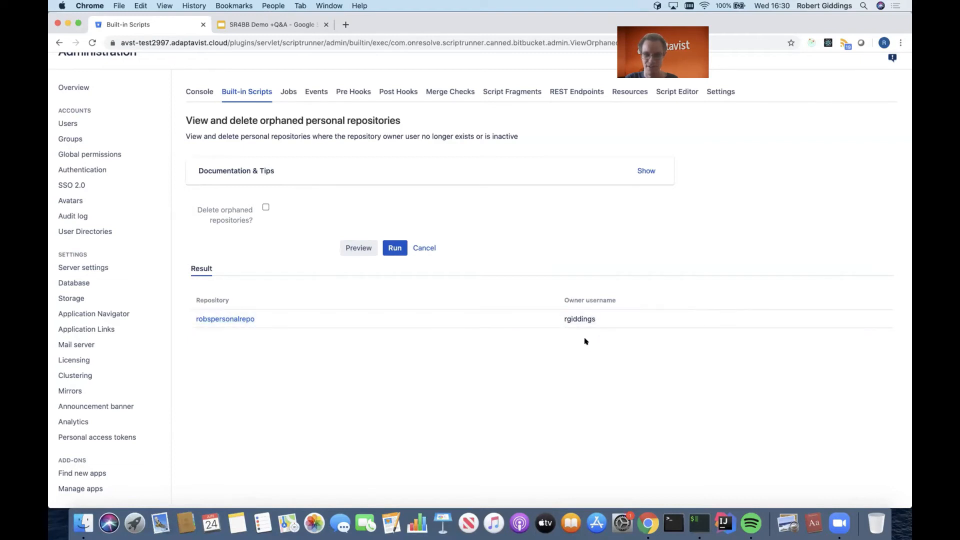
{"action": "left_click", "coordinate": [235, 319]}
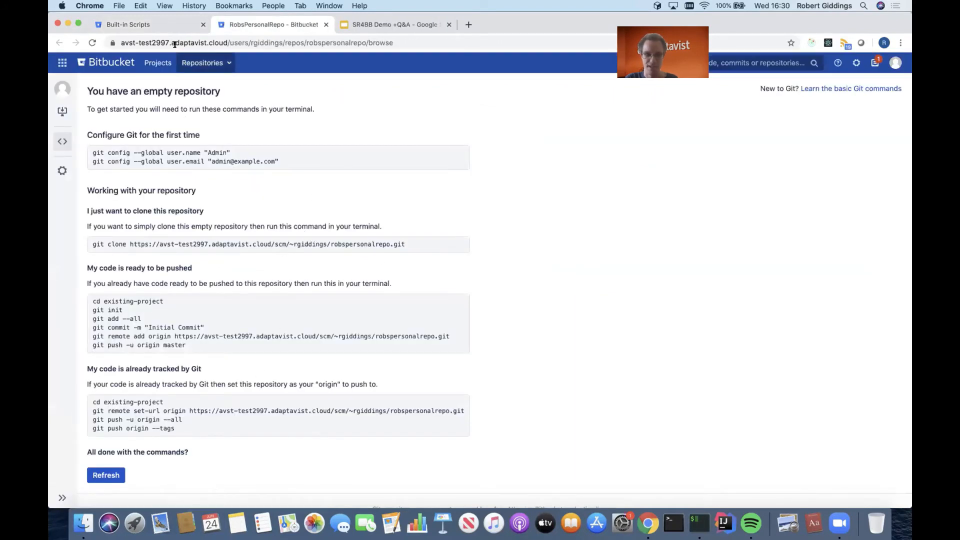
{"action": "left_click", "coordinate": [328, 25]}
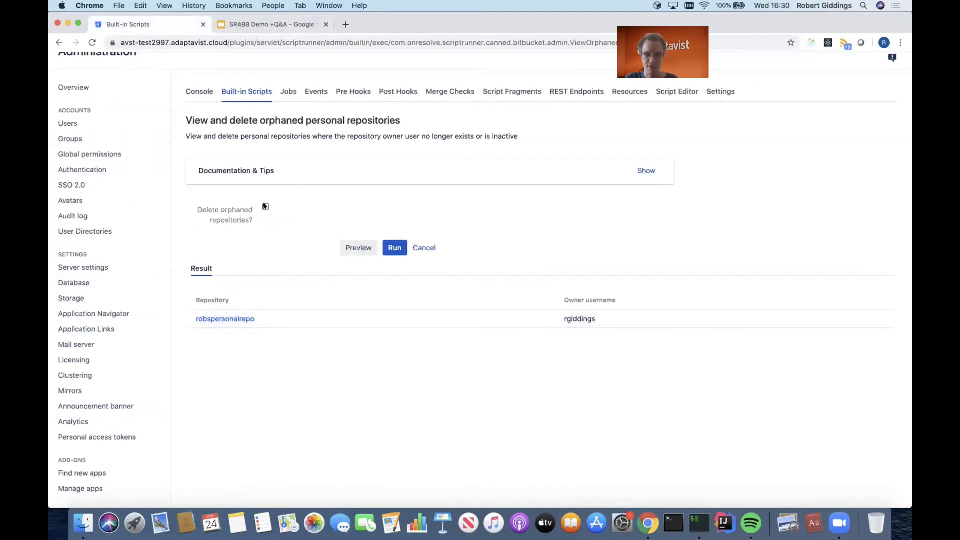
Run the script with deletion of orphaned repositories enabled, and check the link of the deleted personal repository.
{"action": "left_click", "coordinate": [266, 206]}
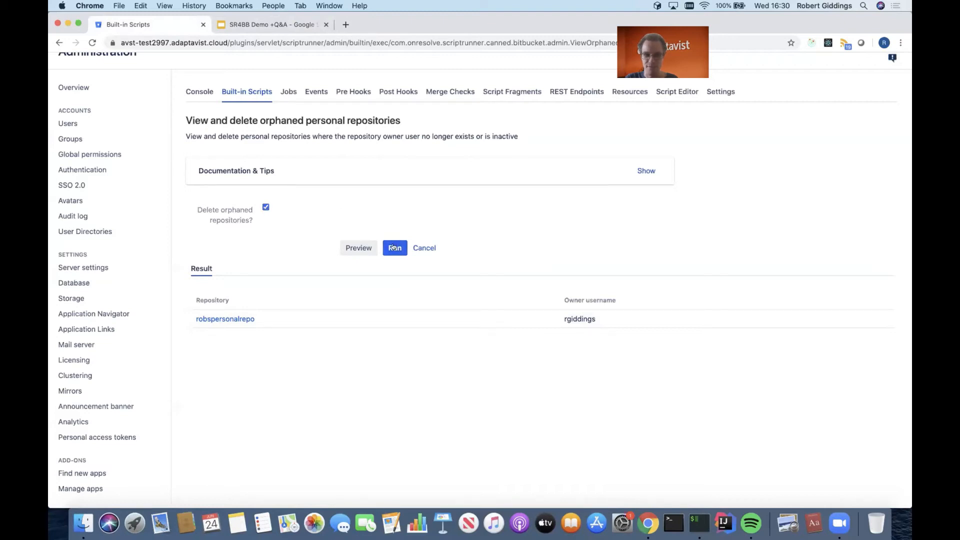
{"action": "left_click", "coordinate": [392, 246]}
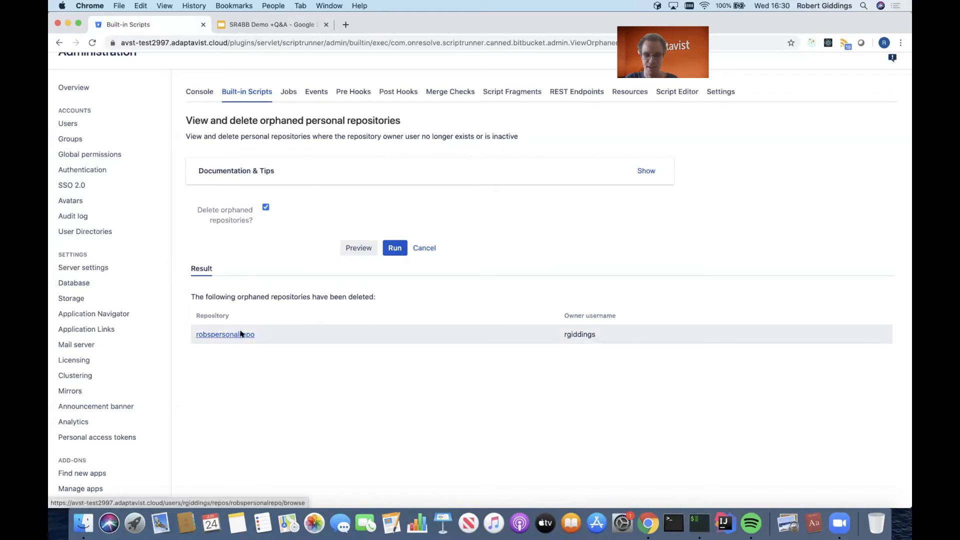
{"action": "left_click", "coordinate": [240, 333]}
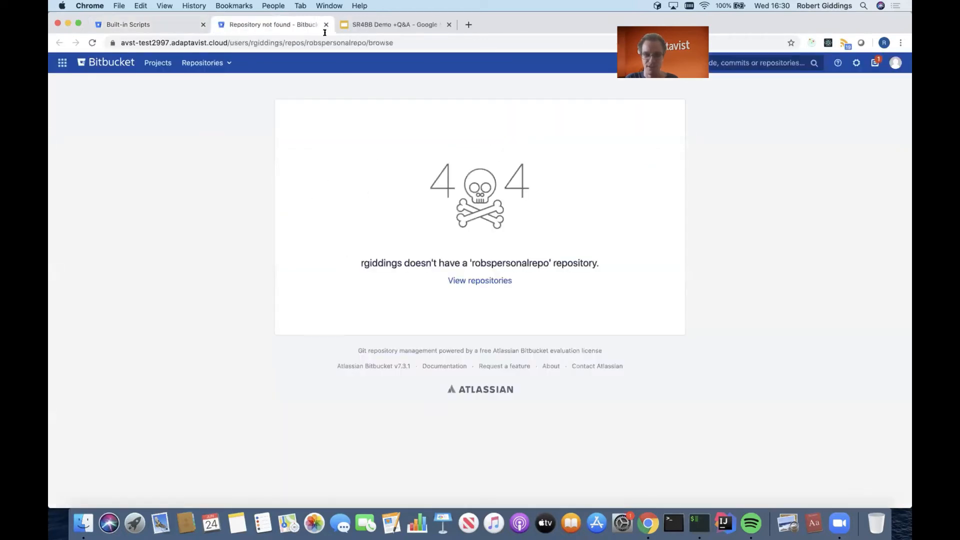
{"action": "left_click", "coordinate": [326, 24]}
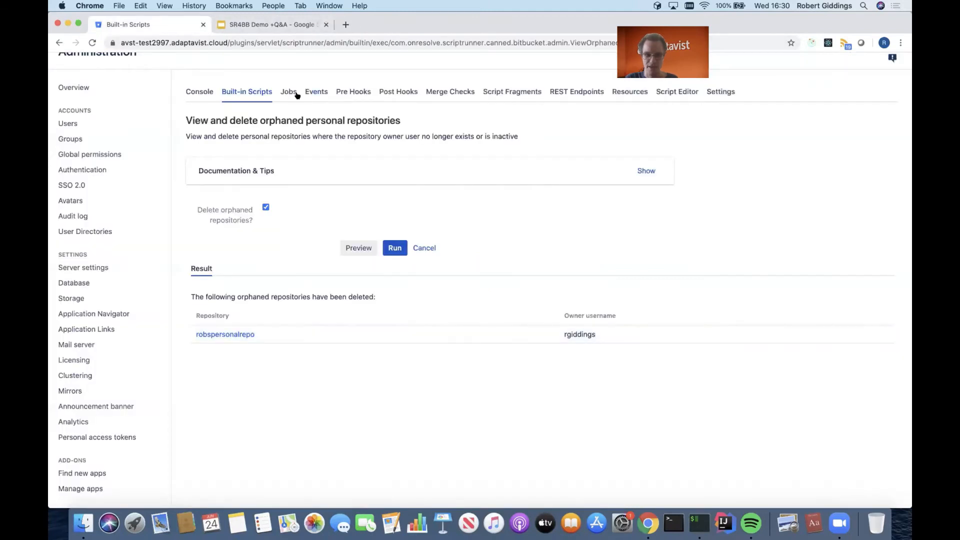
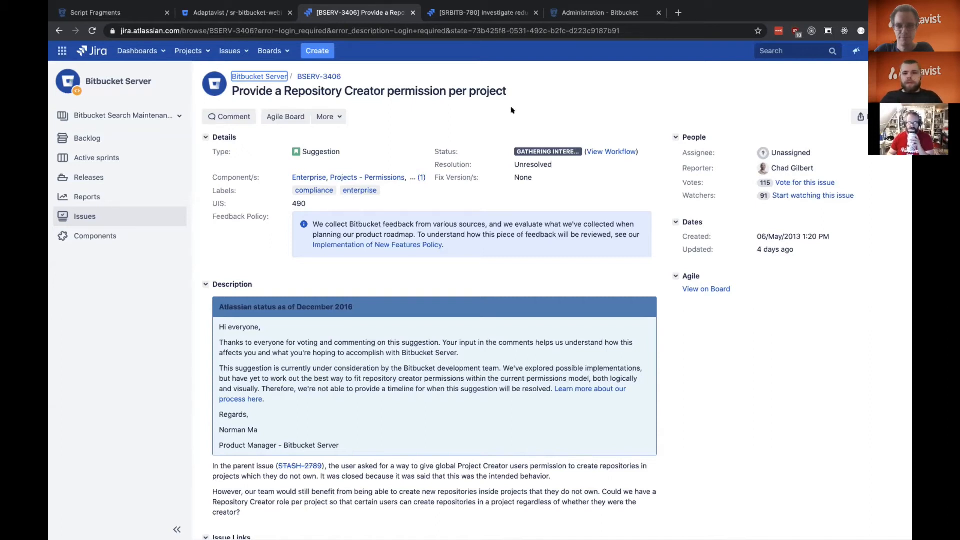
Create a repository named my-repository in Project 1 using the ScriptRunner create-repository option.
{"action": "key", "text": "ctrl+Right"}
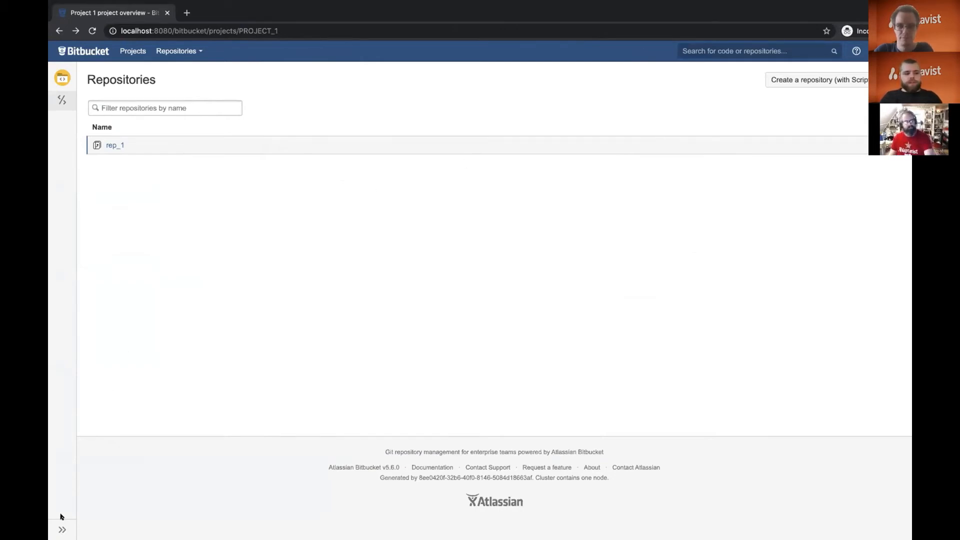
{"action": "left_click", "coordinate": [62, 528]}
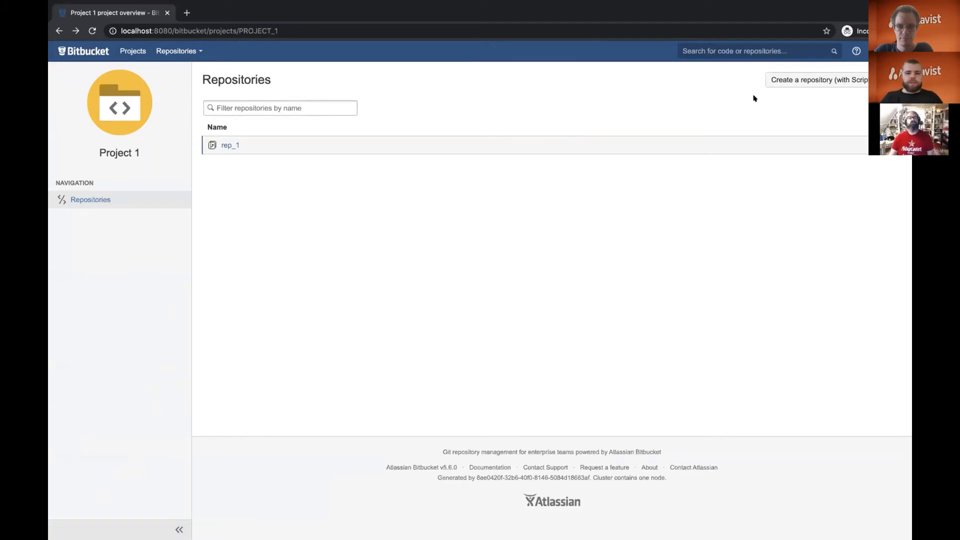
{"action": "left_click", "coordinate": [775, 79]}
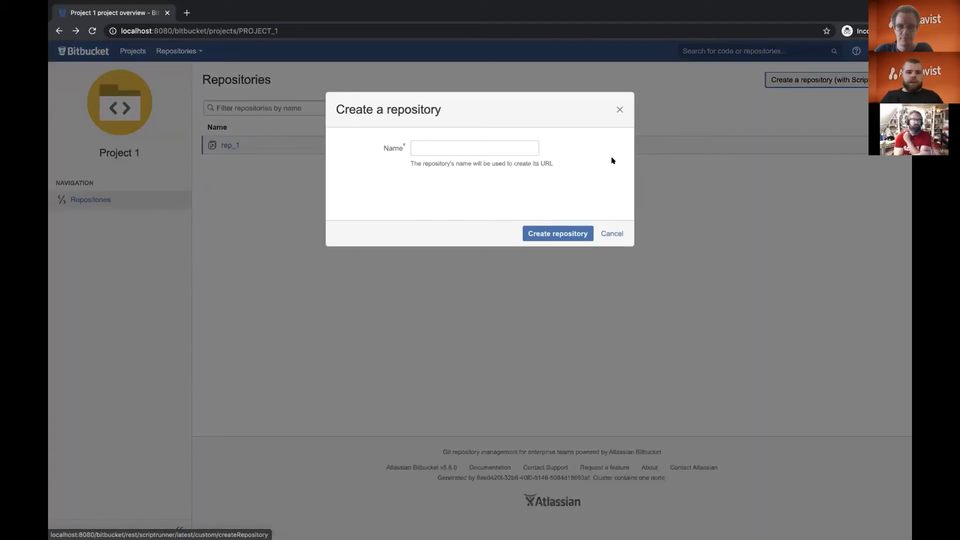
{"action": "left_click", "coordinate": [536, 146]}
{"action": "type", "text": "my"}
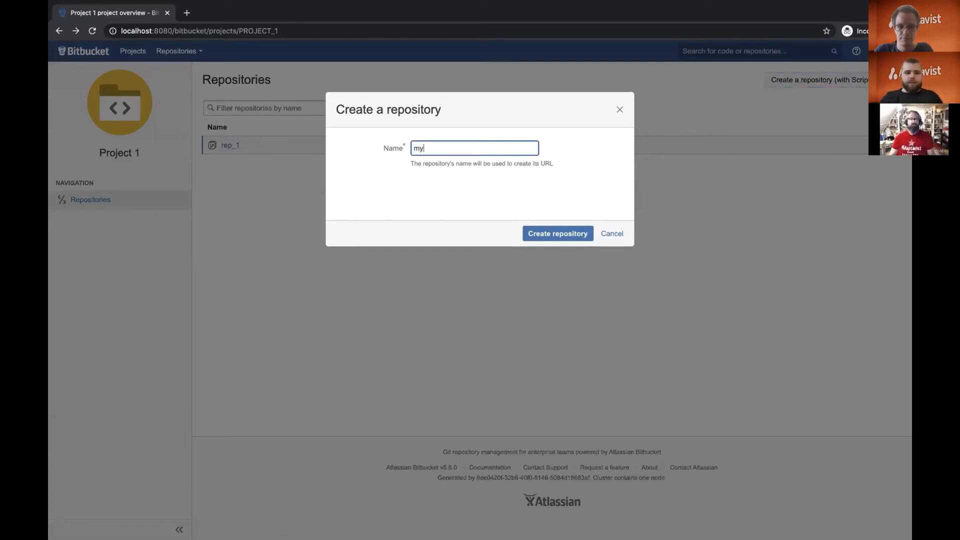
{"action": "type", "text": "-repositor"}
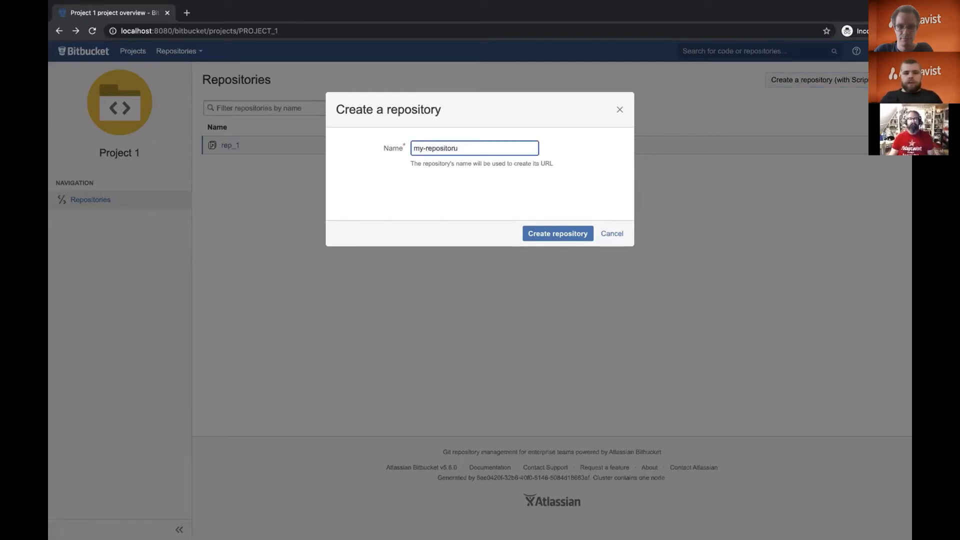
{"action": "type", "text": "y"}
{"action": "key", "text": "Return"}
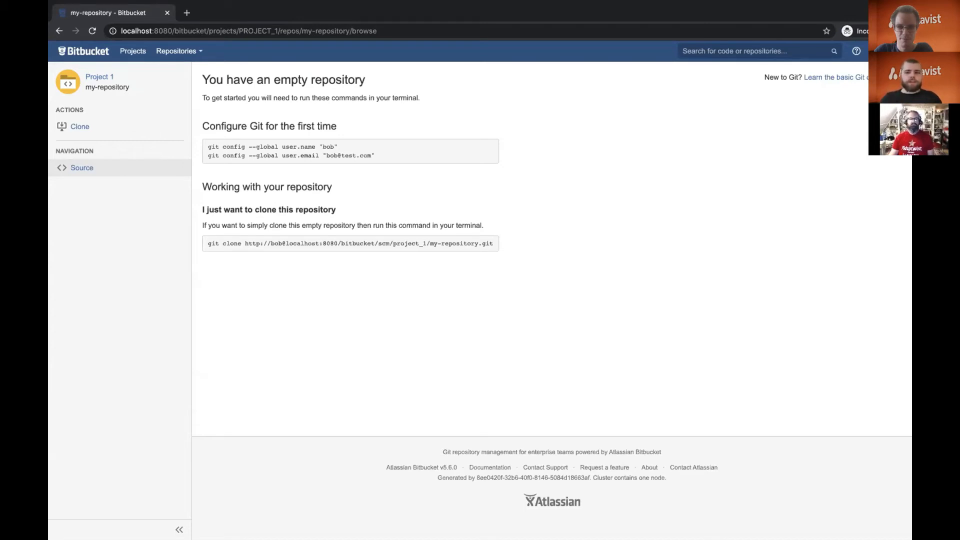
Open the custom web item's configuration in Script Fragments and compare it with the ScriptRunner create-repository button on Project 1's page.
{"action": "key", "text": "ctrl+Left"}
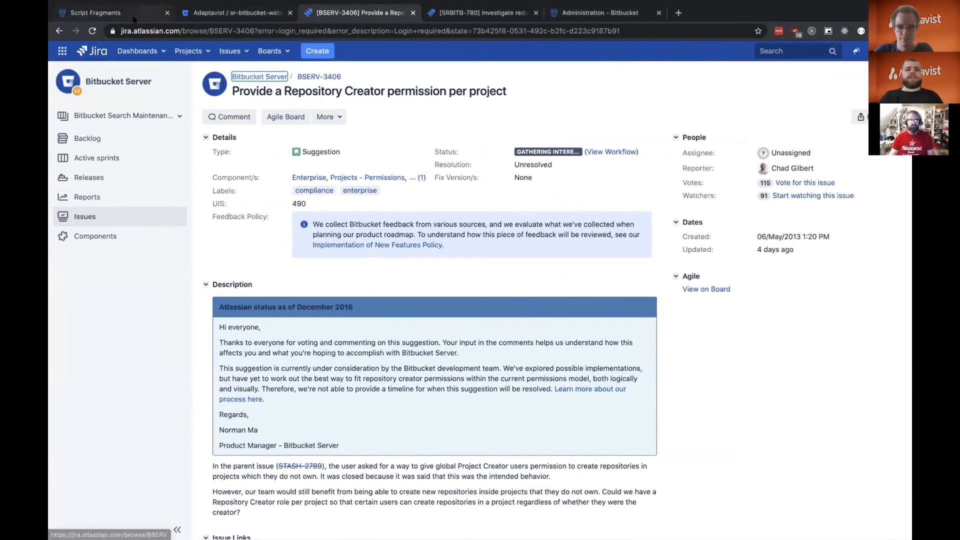
{"action": "left_click", "coordinate": [139, 15]}
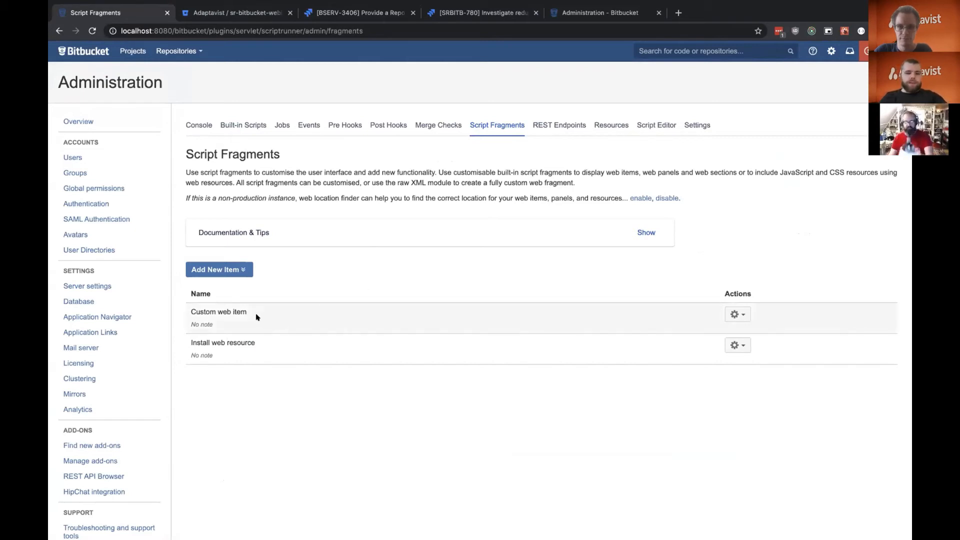
{"action": "left_click", "coordinate": [737, 314]}
{"action": "left_click", "coordinate": [731, 325]}
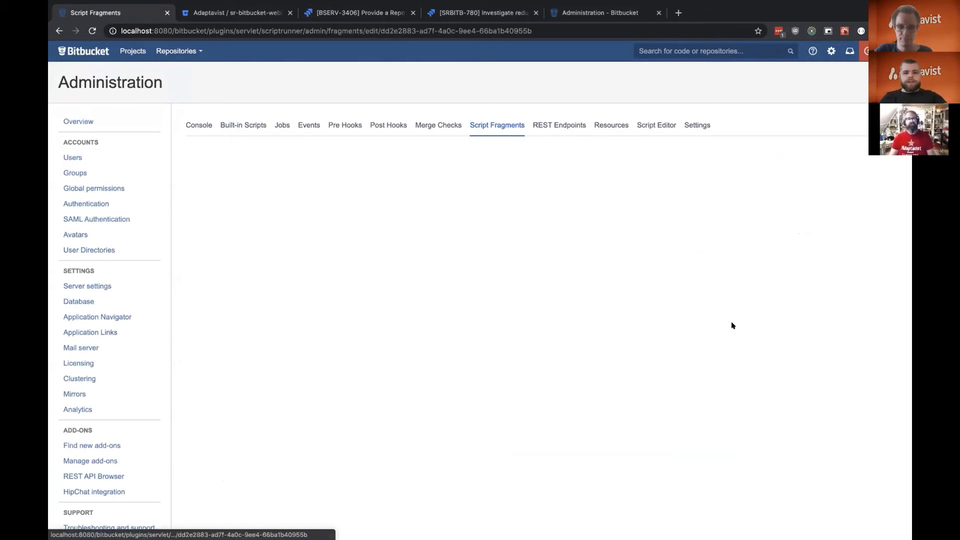
{"action": "scroll", "coordinate": [699, 270], "scroll_direction": "down", "scroll_amount": 3}
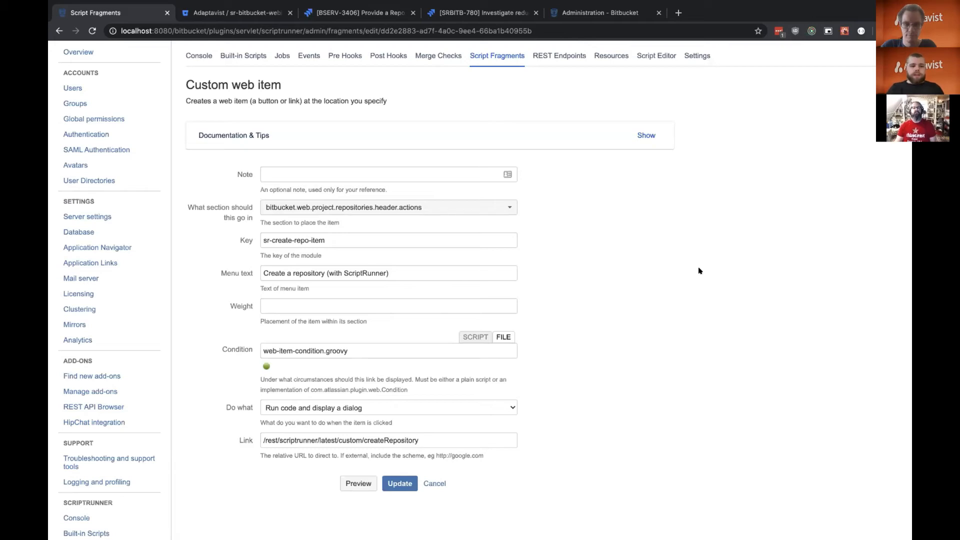
{"action": "key", "text": "ctrl+Right"}
{"action": "scroll", "coordinate": [457, 154], "scroll_direction": "left", "scroll_amount": 5}
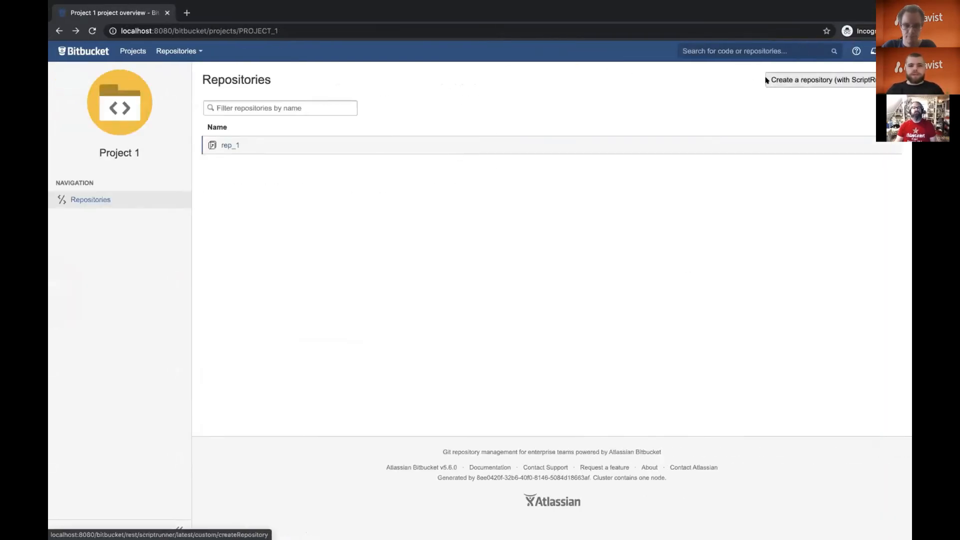
{"action": "key", "text": "ctrl+Left"}
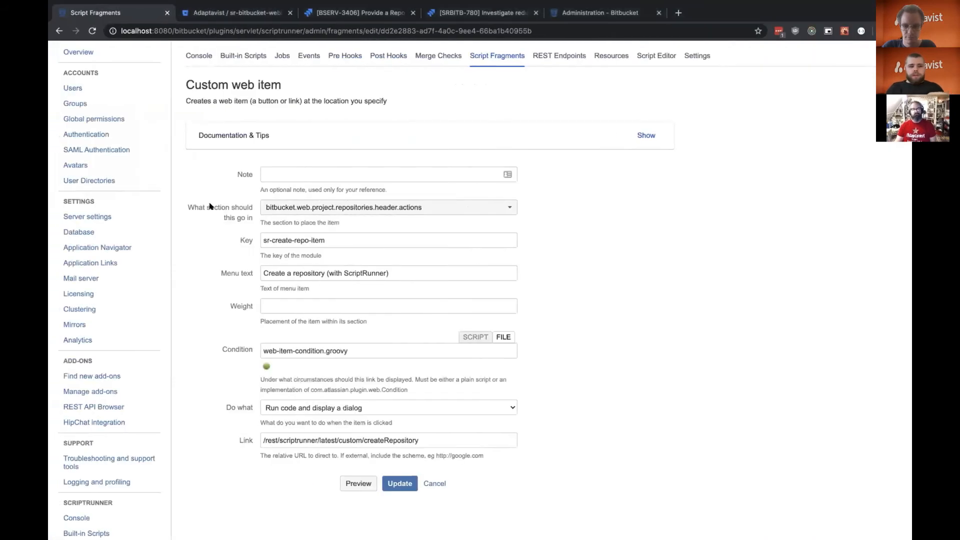
Review the custom web item's section, menu text, condition and link settings, and leave the form without updating.
{"action": "left_click_drag", "start_coordinate": [188, 205], "coordinate": [245, 218]}
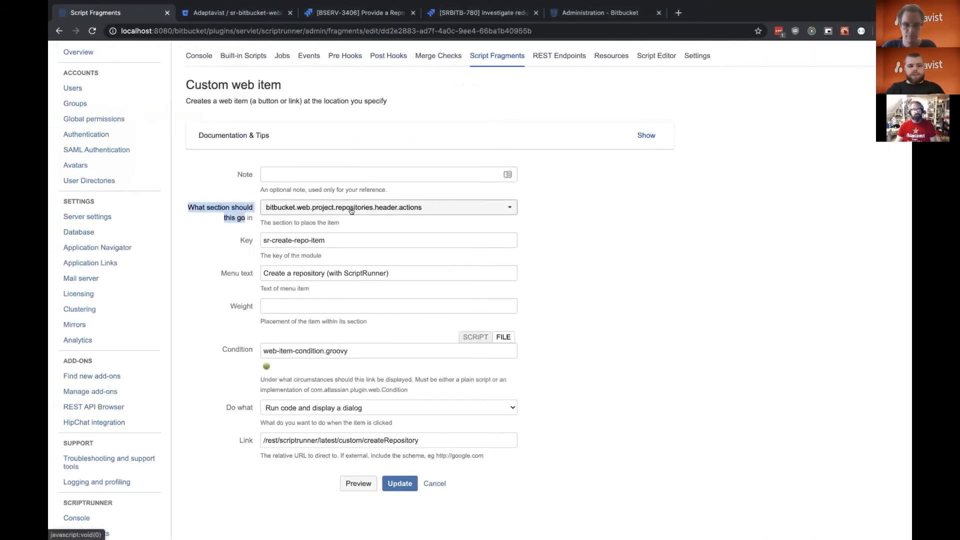
{"action": "scroll", "coordinate": [413, 240], "scroll_direction": "down", "scroll_amount": 2}
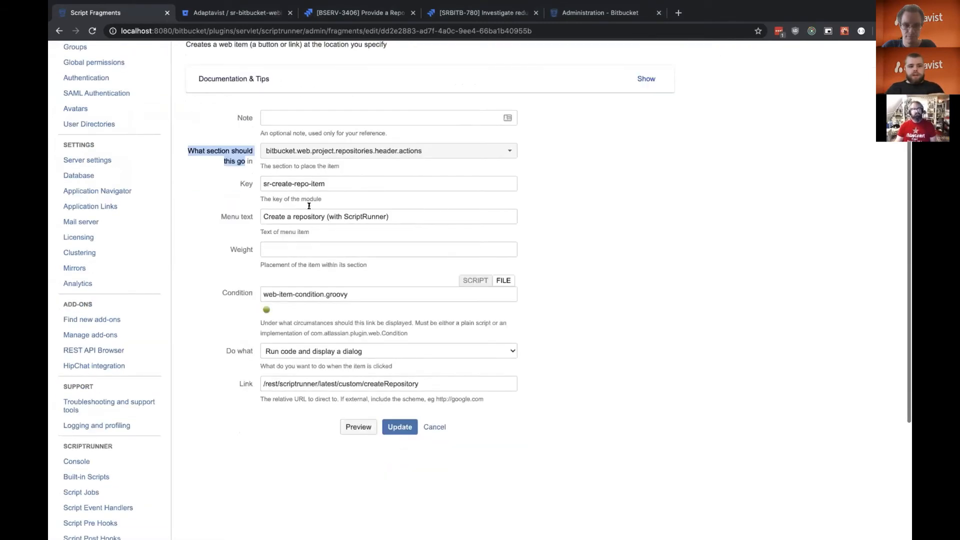
{"action": "triple_click", "coordinate": [296, 217]}
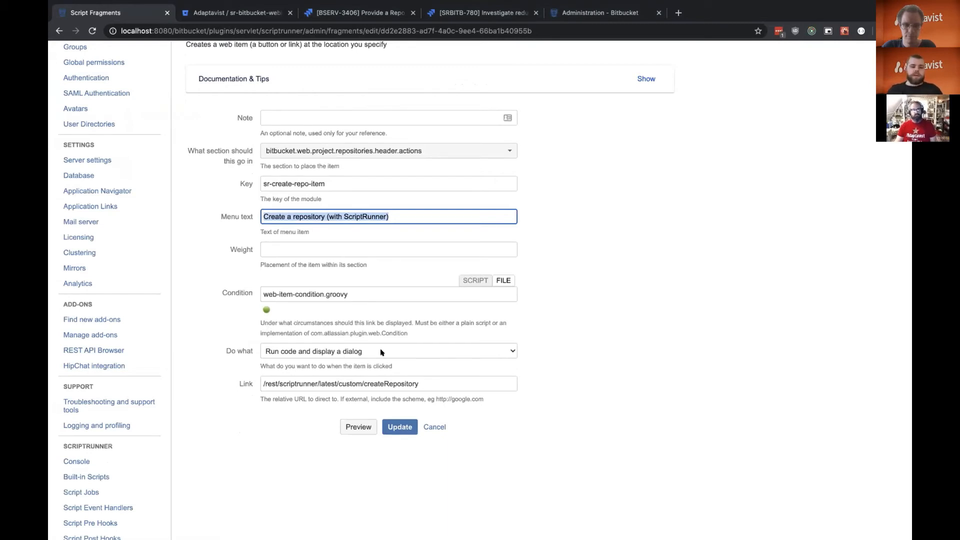
{"action": "scroll", "coordinate": [381, 351], "scroll_direction": "down", "scroll_amount": 1}
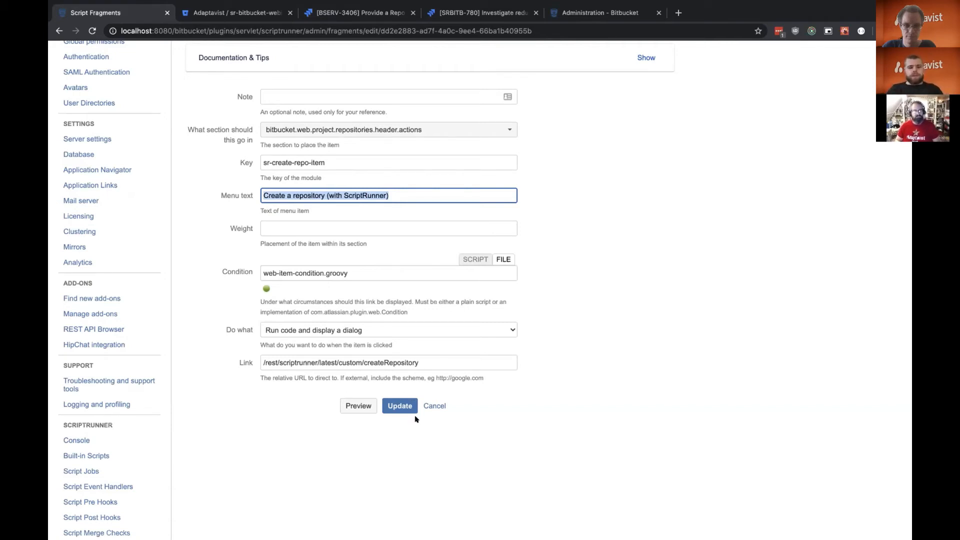
{"action": "left_click", "coordinate": [440, 405]}
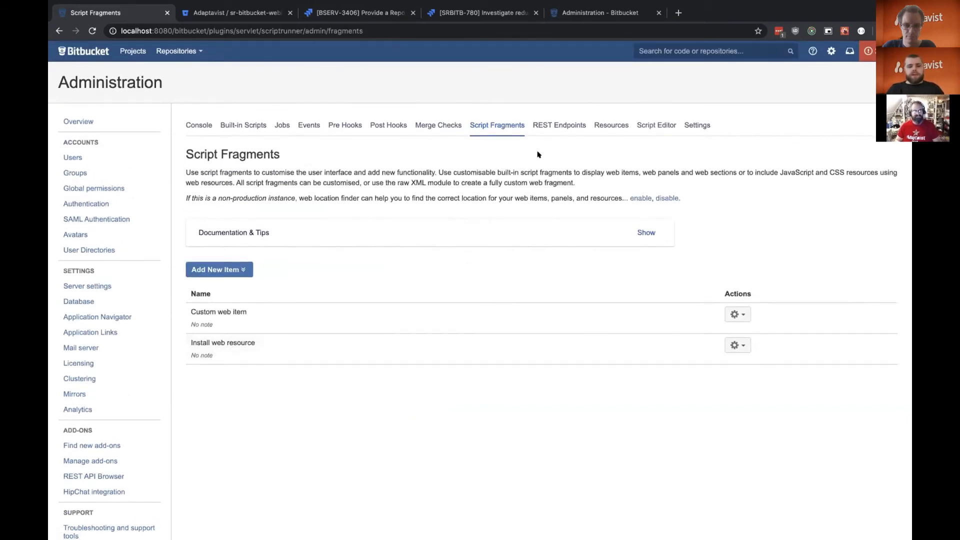
Look up the createRepository REST endpoints and open rest-endpoint.groovy in the Script Editor.
{"action": "left_click", "coordinate": [559, 129]}
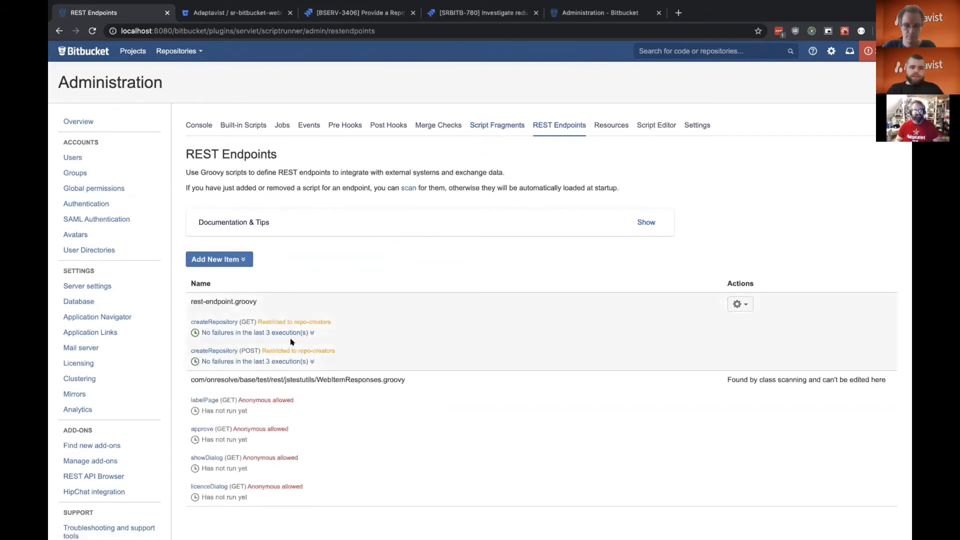
{"action": "left_click", "coordinate": [738, 304]}
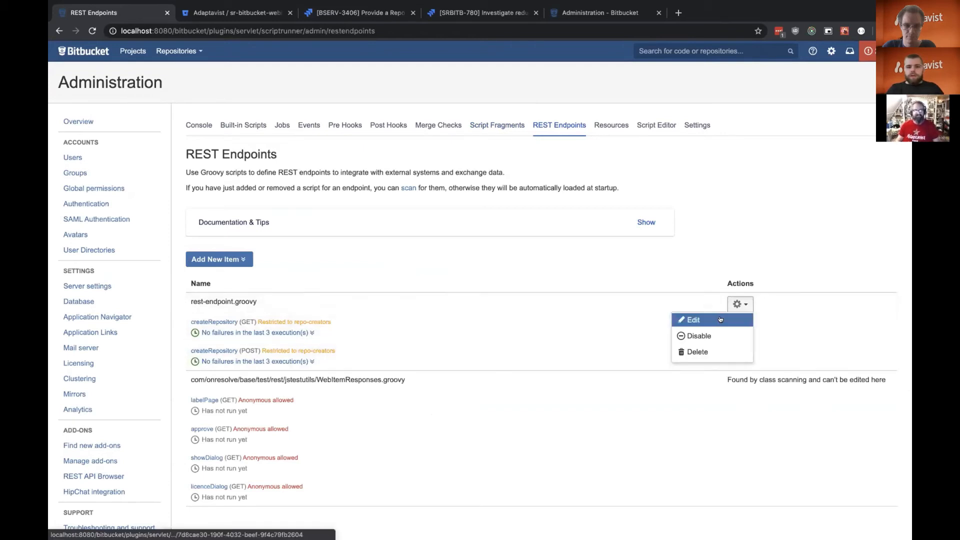
{"action": "left_click", "coordinate": [720, 319]}
{"action": "left_click", "coordinate": [393, 358]}
{"action": "left_click", "coordinate": [638, 125]}
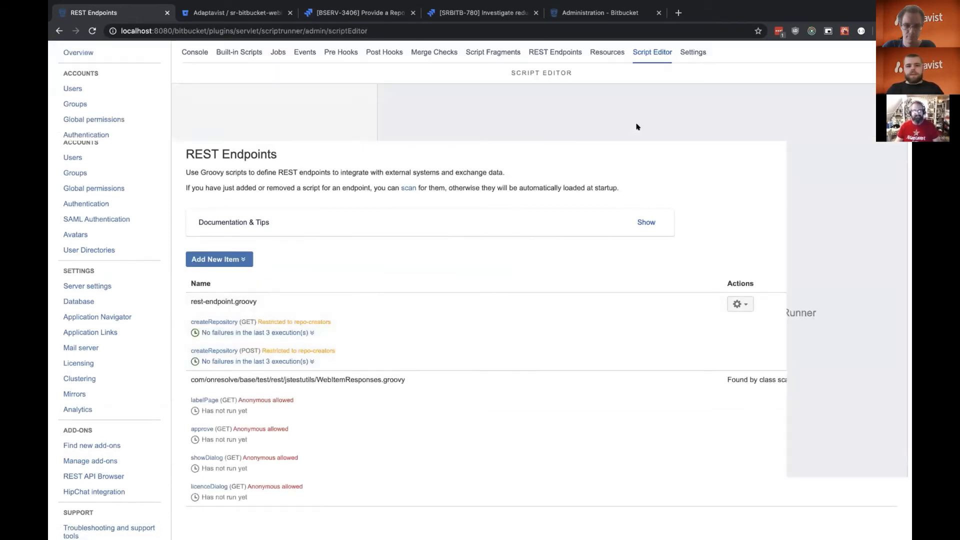
{"action": "left_click", "coordinate": [257, 113]}
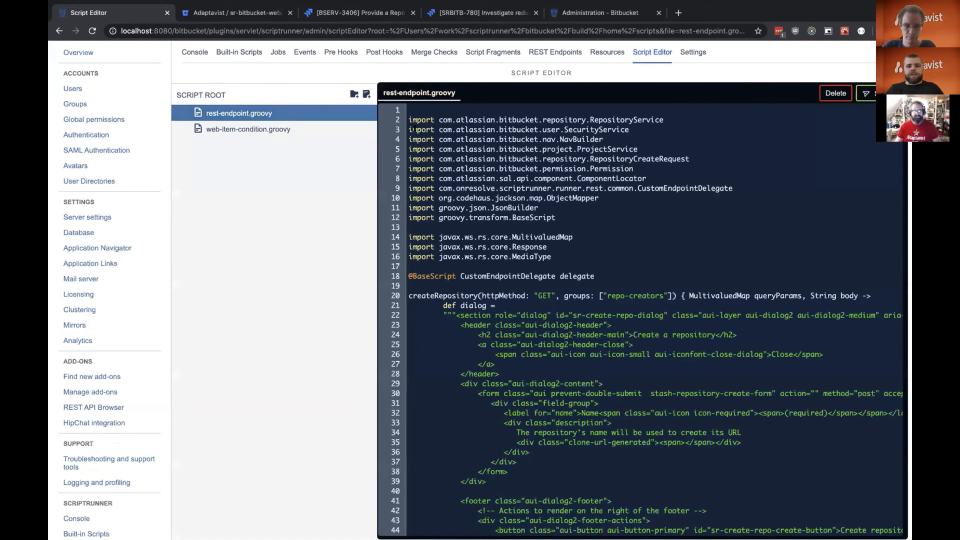
Examine the createRepository GET handler's dialog markup and compare it with the Create a repository dialog in Project 1.
{"action": "scroll", "coordinate": [316, 255], "scroll_direction": "up", "scroll_amount": 3}
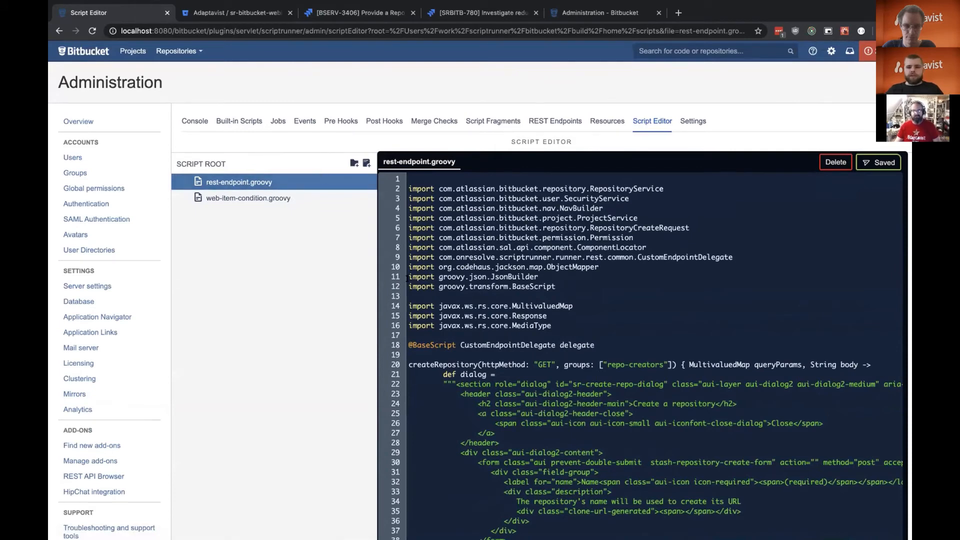
{"action": "scroll", "coordinate": [407, 278], "scroll_direction": "down", "scroll_amount": 1}
{"action": "scroll", "coordinate": [522, 328], "scroll_direction": "down", "scroll_amount": 4}
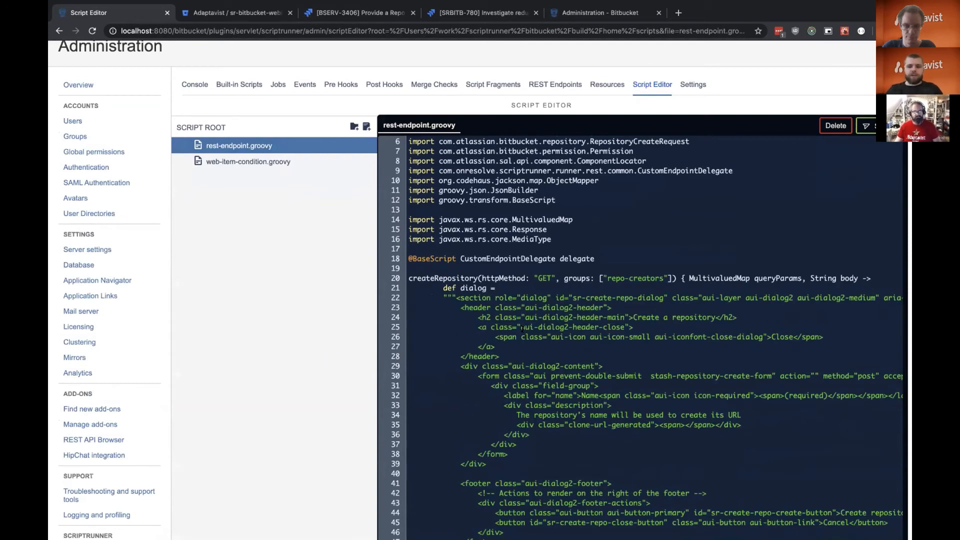
{"action": "scroll", "coordinate": [522, 328], "scroll_direction": "down", "scroll_amount": 3}
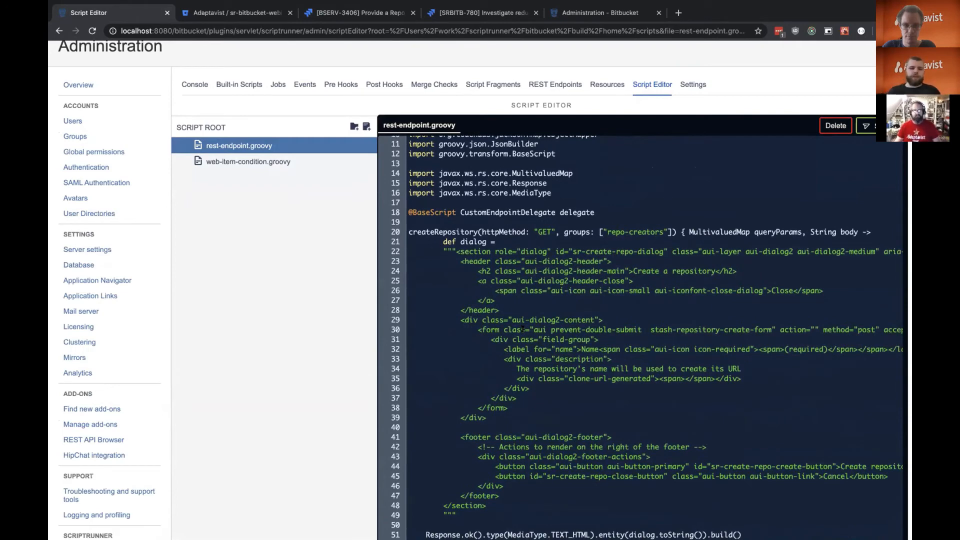
{"action": "scroll", "coordinate": [522, 328], "scroll_direction": "down", "scroll_amount": 2}
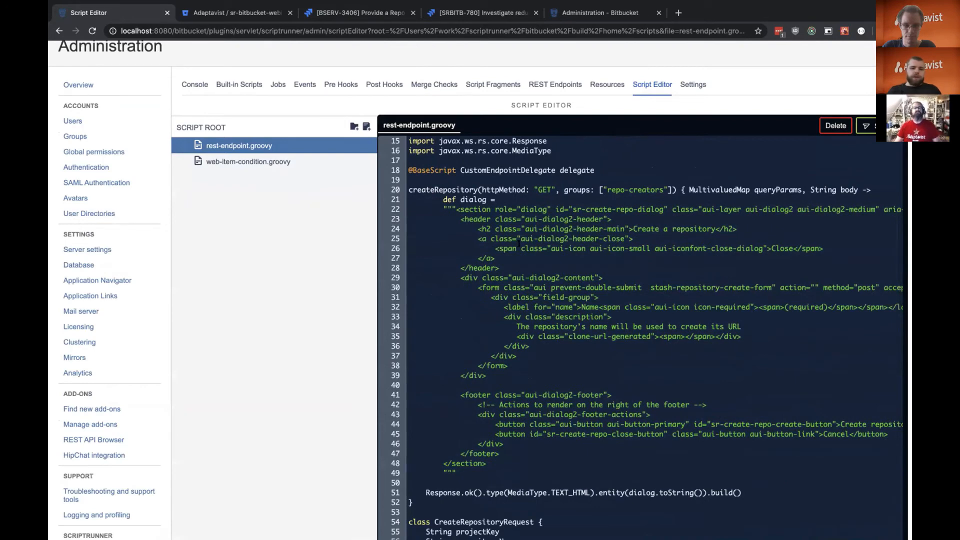
{"action": "key", "text": "ctrl+Right"}
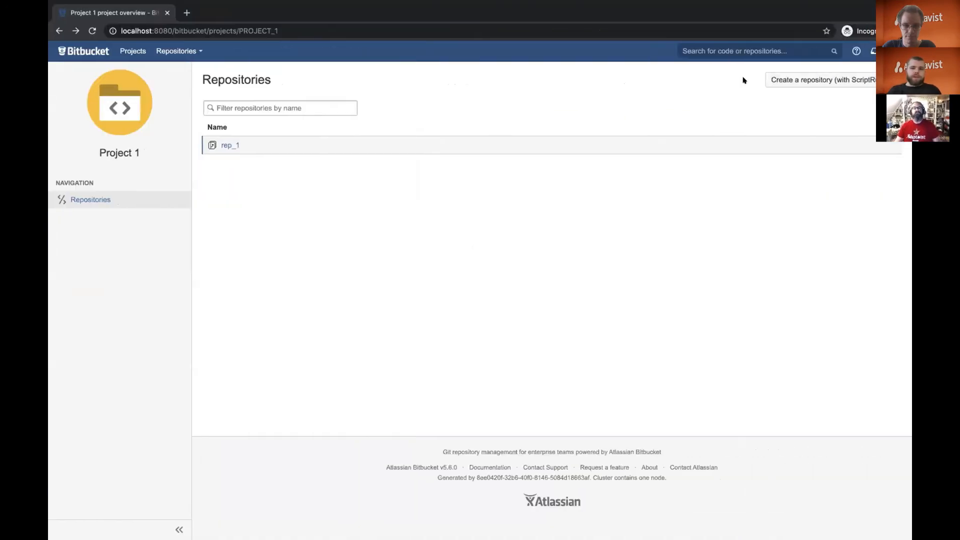
{"action": "left_click", "coordinate": [770, 80]}
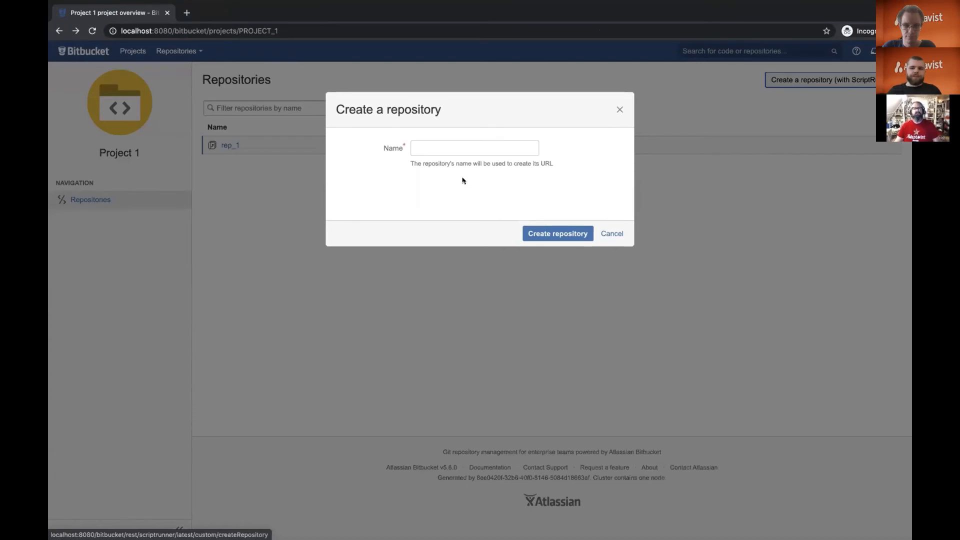
{"action": "key", "text": "ctrl+Left"}
Examine the createRepository POST handler's repository creation code and relate it to the create-repository dialog.
{"action": "scroll", "coordinate": [520, 270], "scroll_direction": "down", "scroll_amount": 10}
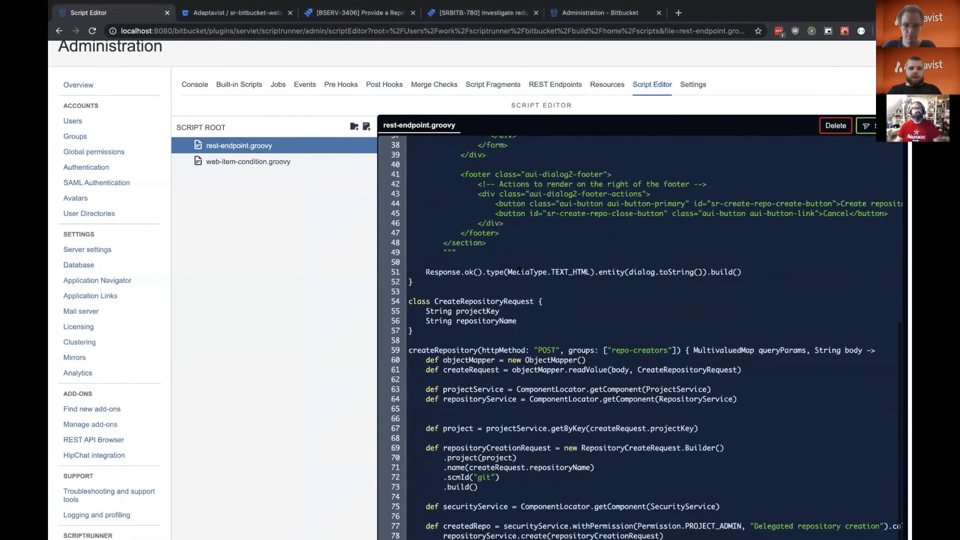
{"action": "scroll", "coordinate": [520, 270], "scroll_direction": "down", "scroll_amount": 2}
{"action": "key", "text": "ctrl+Right"}
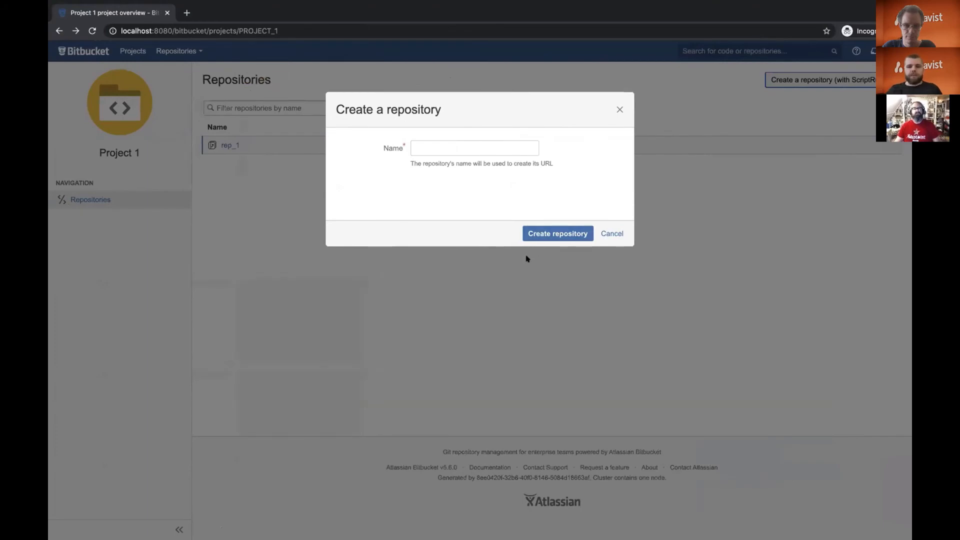
{"action": "key", "text": "ctrl+Left"}
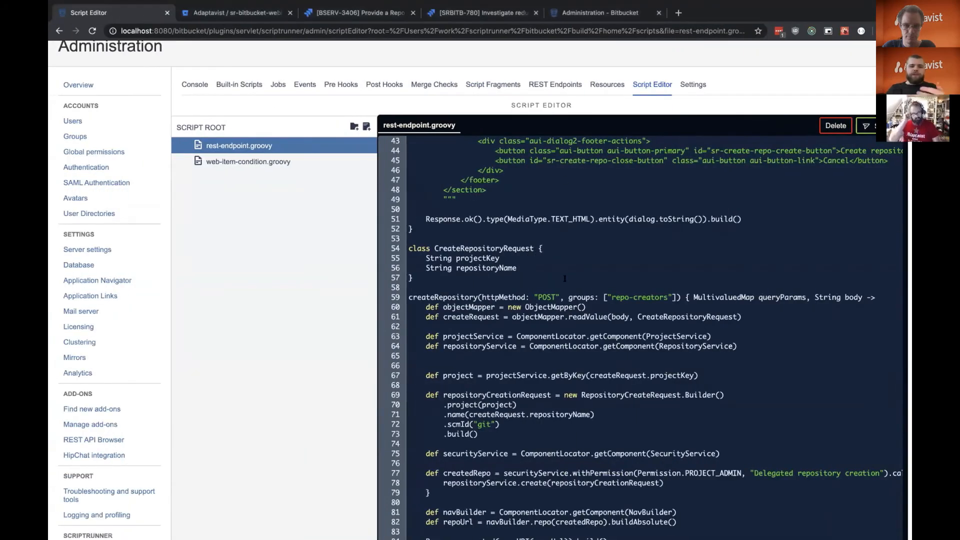
Inspect the Install web resource fragment's context and resource settings, and dismiss the create-repository dialog in Project 1.
{"action": "left_click", "coordinate": [473, 83]}
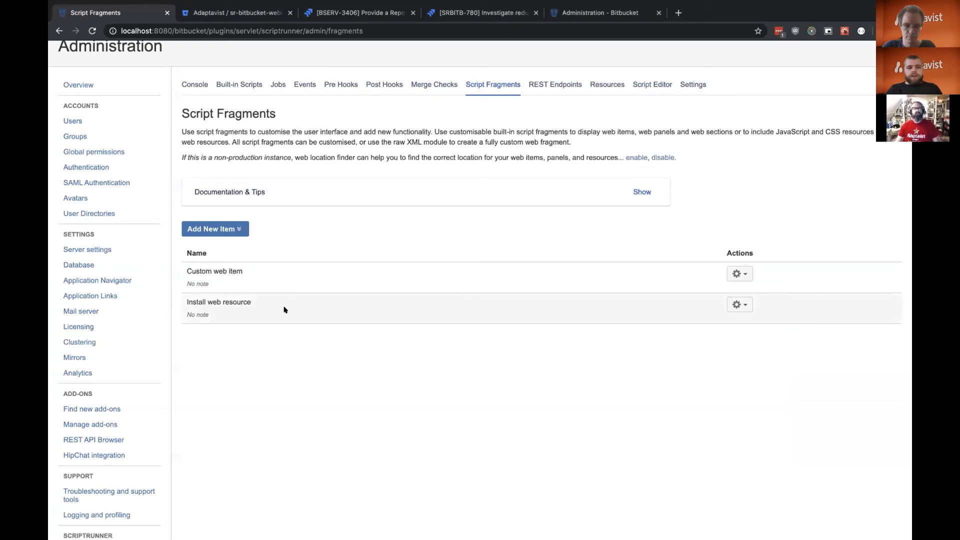
{"action": "left_click", "coordinate": [739, 304]}
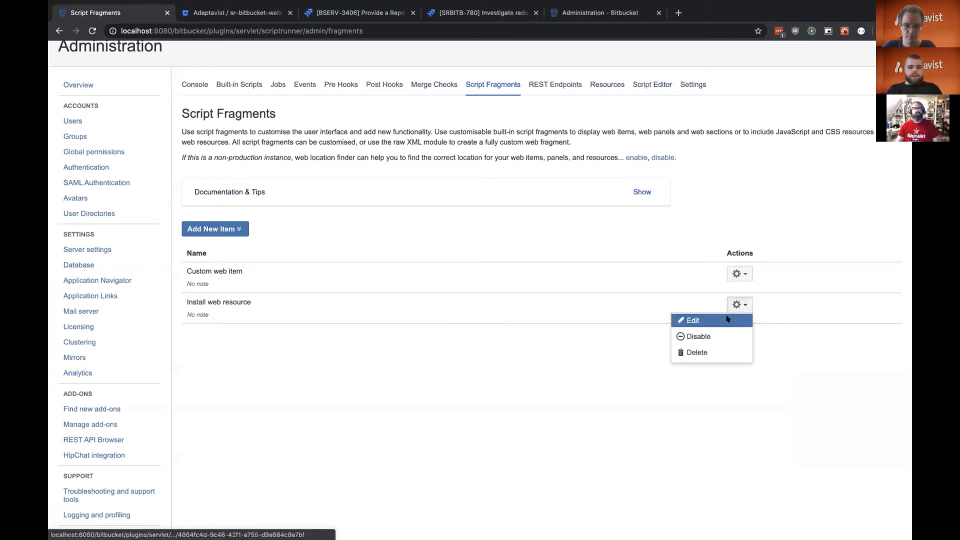
{"action": "left_click", "coordinate": [691, 319]}
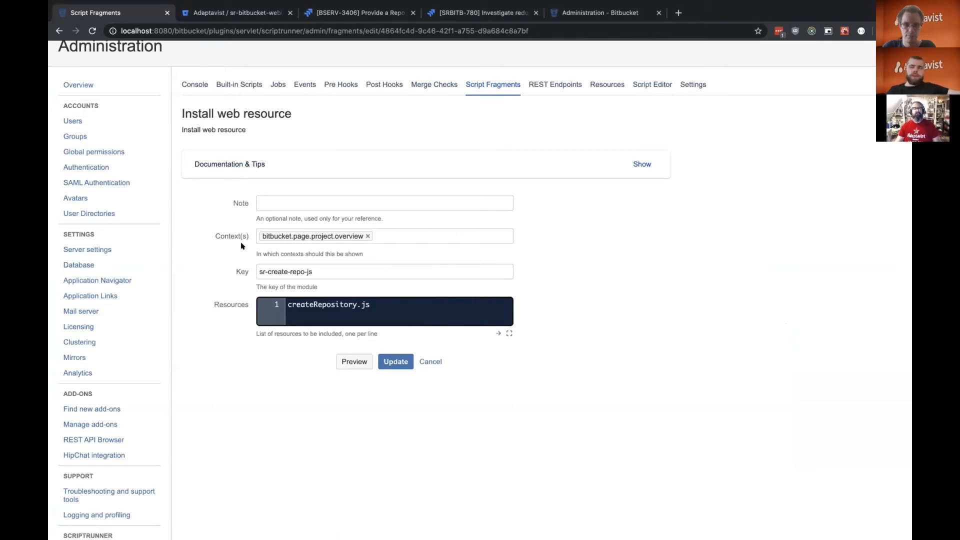
{"action": "key", "text": "ctrl+Right"}
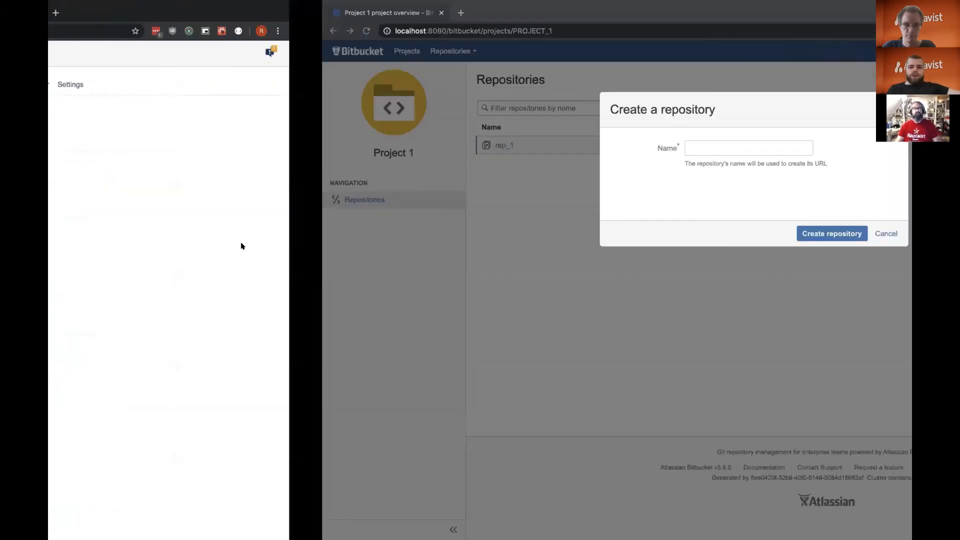
{"action": "left_click", "coordinate": [610, 233]}
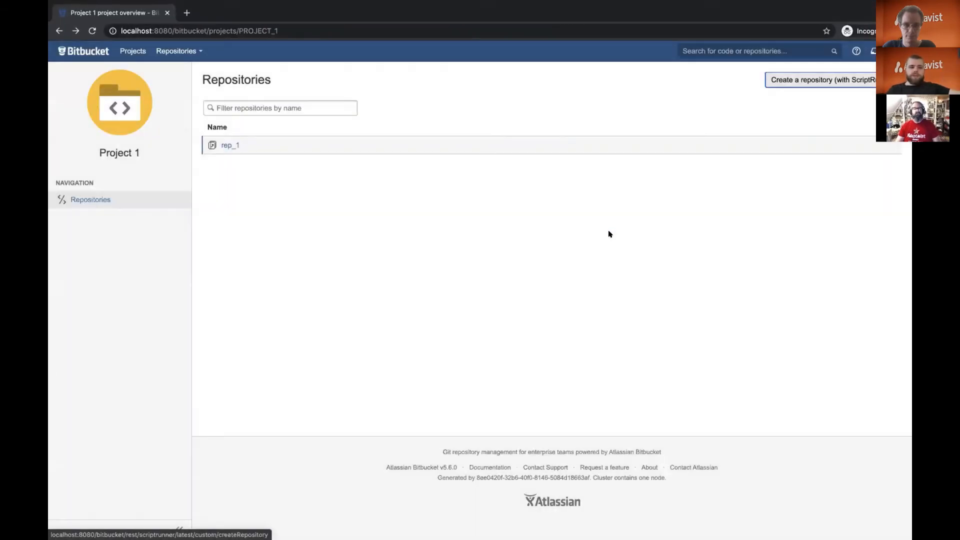
Check the Install web resource fragment's settings, and examine the AJAX request code in createRepository.js in the IDE.
{"action": "key", "text": "ctrl+Left"}
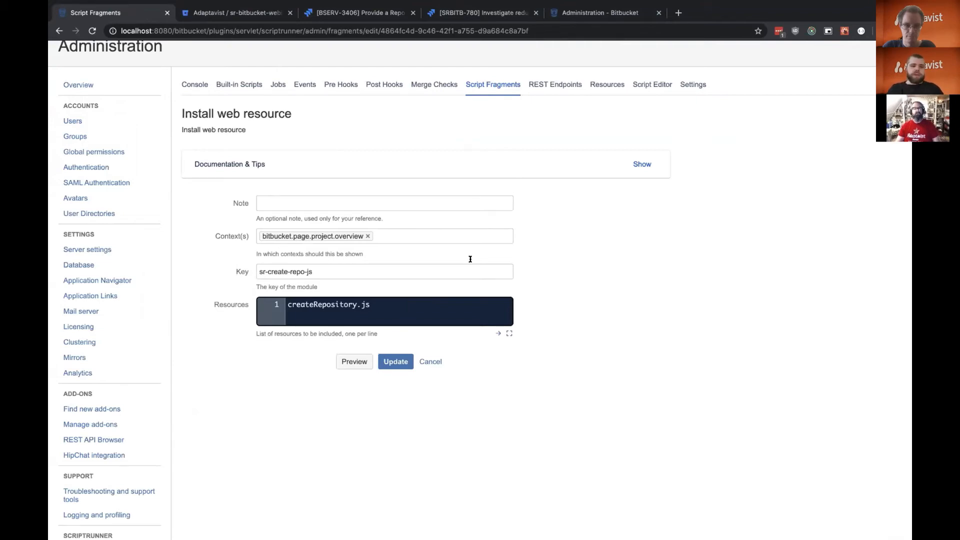
{"action": "key", "text": "ctrl+Right"}
{"action": "key", "text": "ctrl+Right"}
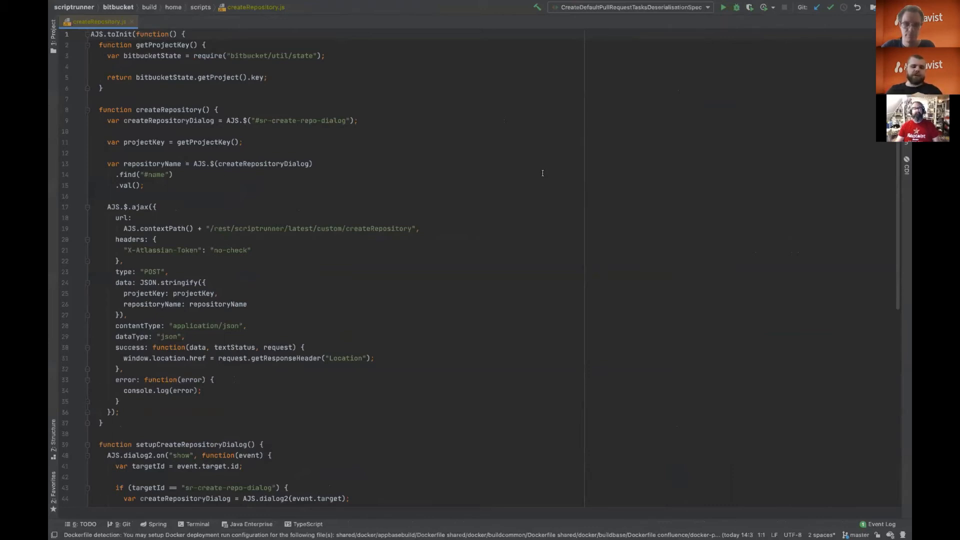
Return to the Script Fragments overview in the browser, and show the source files of the sr-bitbucket-webinar-repository-creation-example repository.
{"action": "key", "text": "ctrl+Left"}
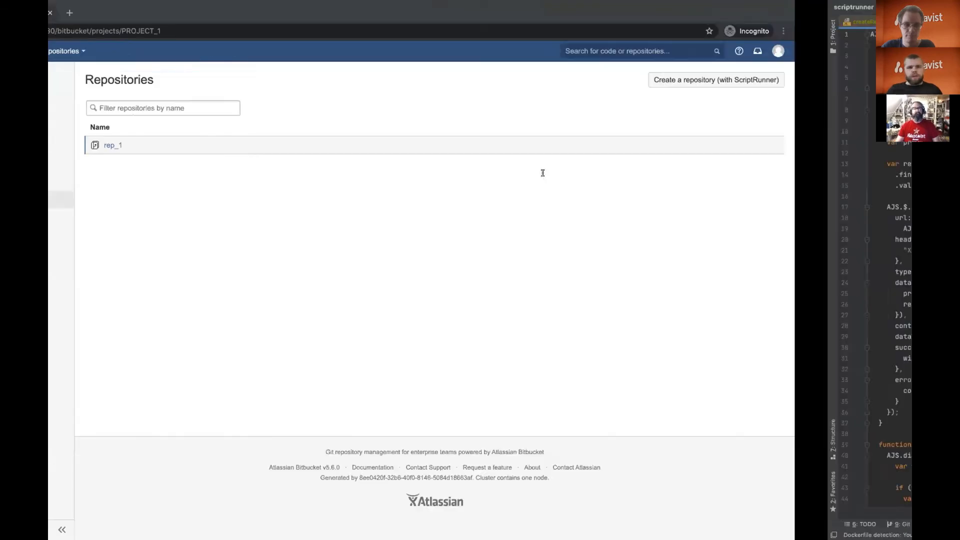
{"action": "key", "text": "ctrl+Left"}
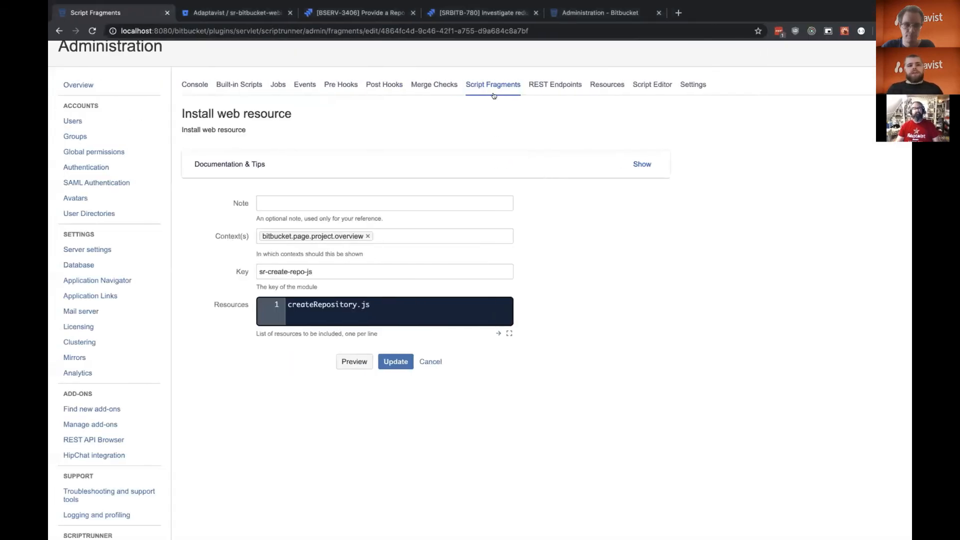
{"action": "left_click", "coordinate": [501, 83]}
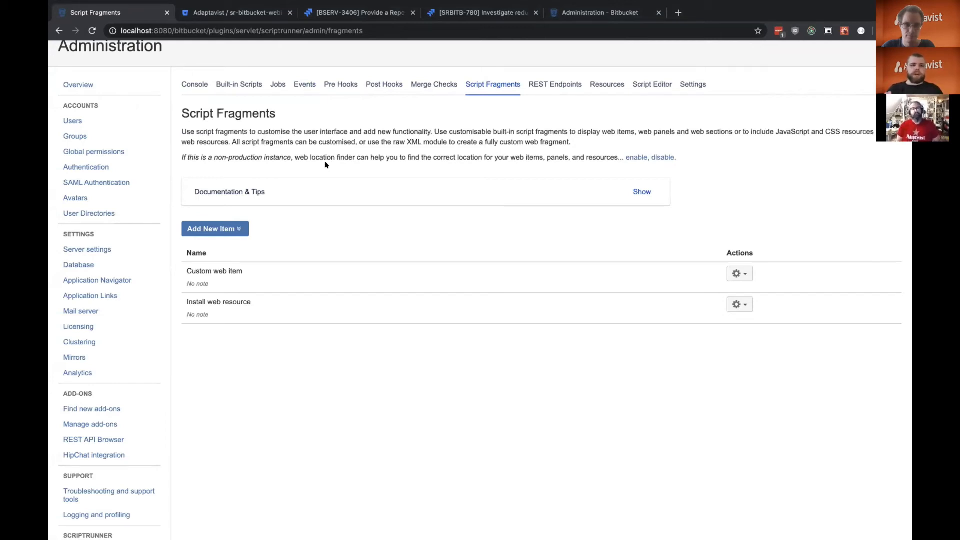
{"action": "left_click", "coordinate": [266, 18]}
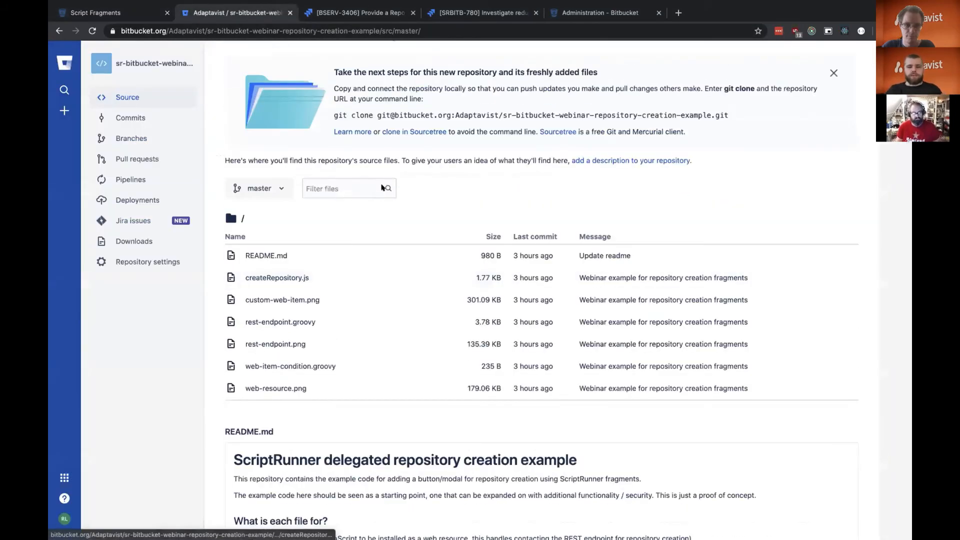